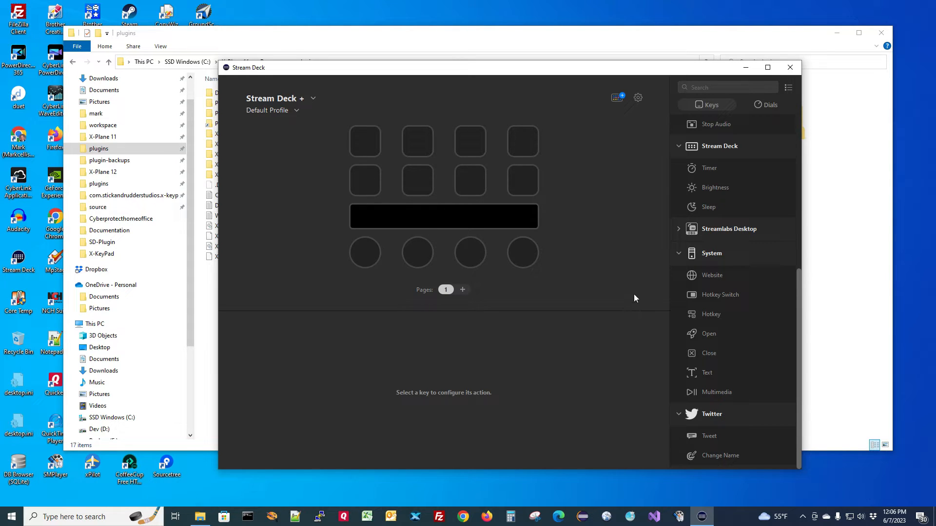
- Install the com.stickandrudderstudios.x-keypad Stream Deck plugin from X-KeyPad's SD-Plugin folder and locate X-KeyPad among the custom actions
{"action": "left_click_drag", "start_coordinate": [606, 73], "coordinate": [697, 106]}
{"action": "left_click", "coordinate": [482, 40]}
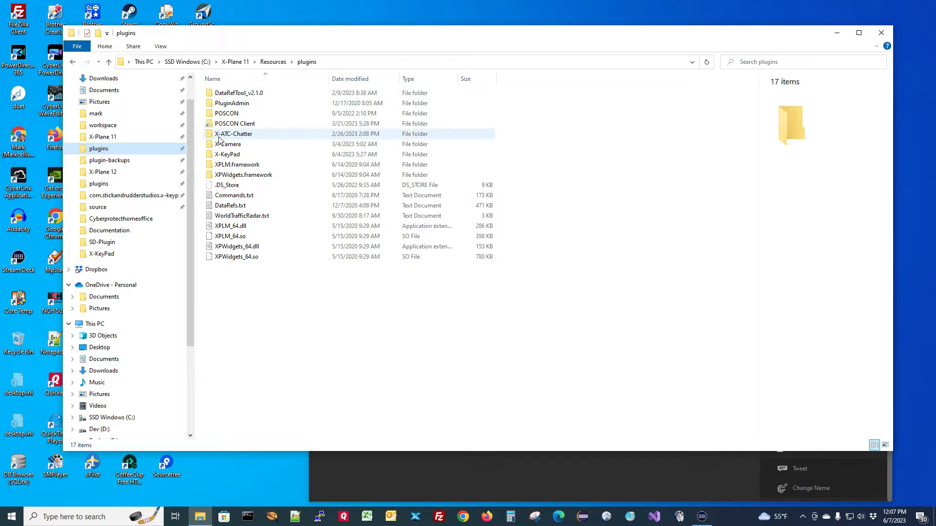
{"action": "double_click", "coordinate": [228, 155]}
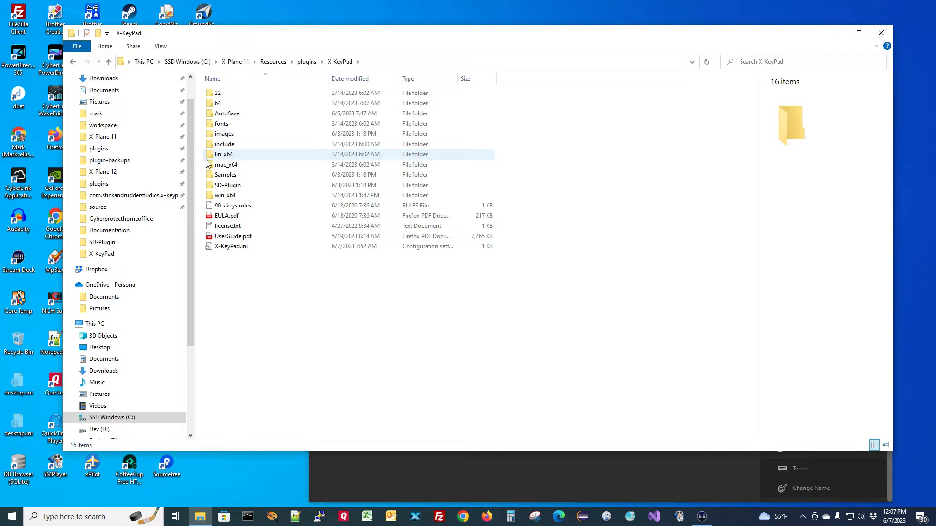
{"action": "double_click", "coordinate": [232, 187]}
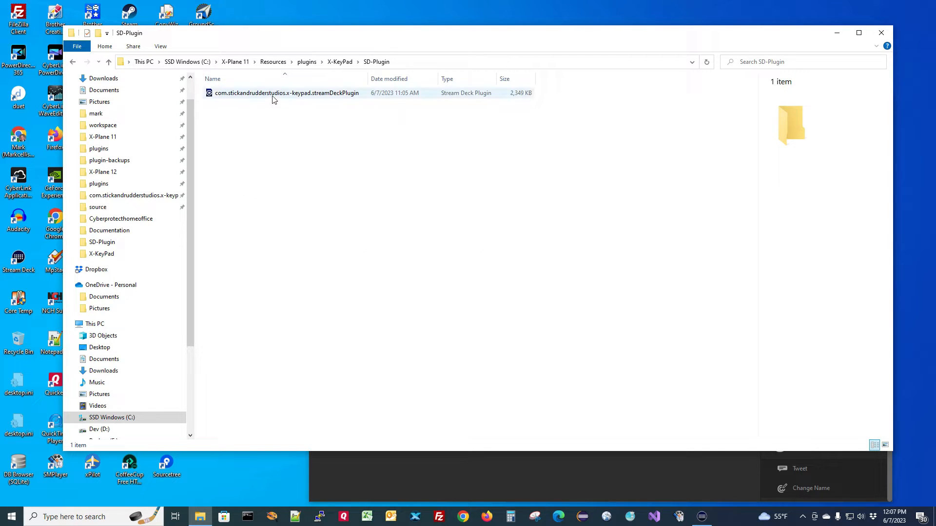
{"action": "double_click", "coordinate": [314, 94]}
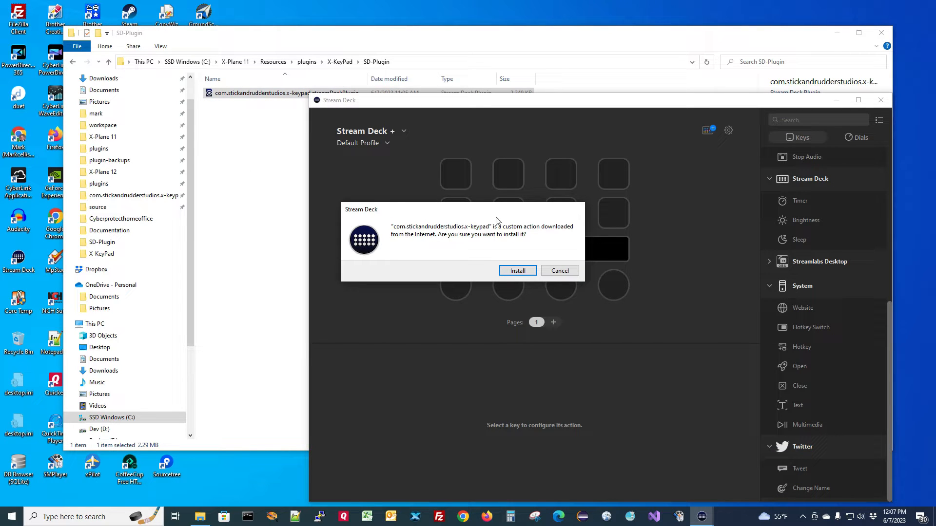
{"action": "left_click", "coordinate": [518, 271]}
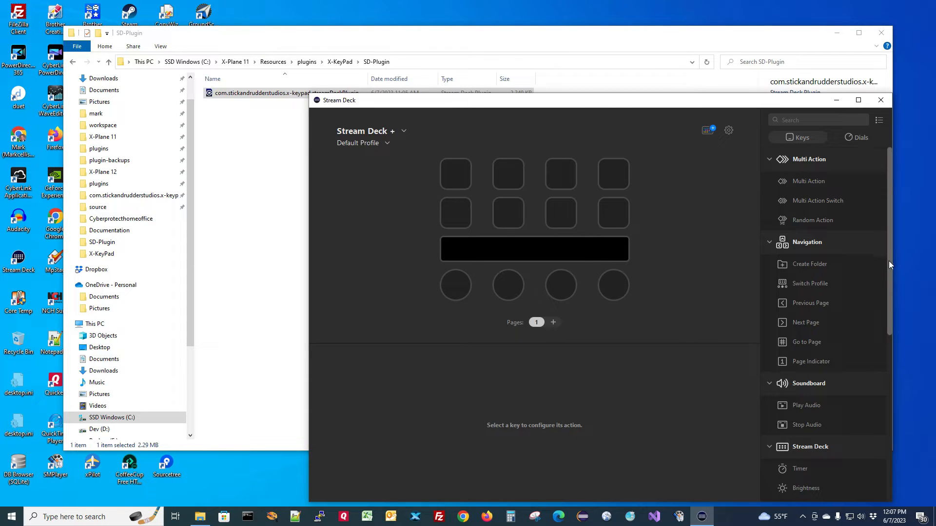
{"action": "left_click_drag", "start_coordinate": [889, 262], "coordinate": [897, 426]}
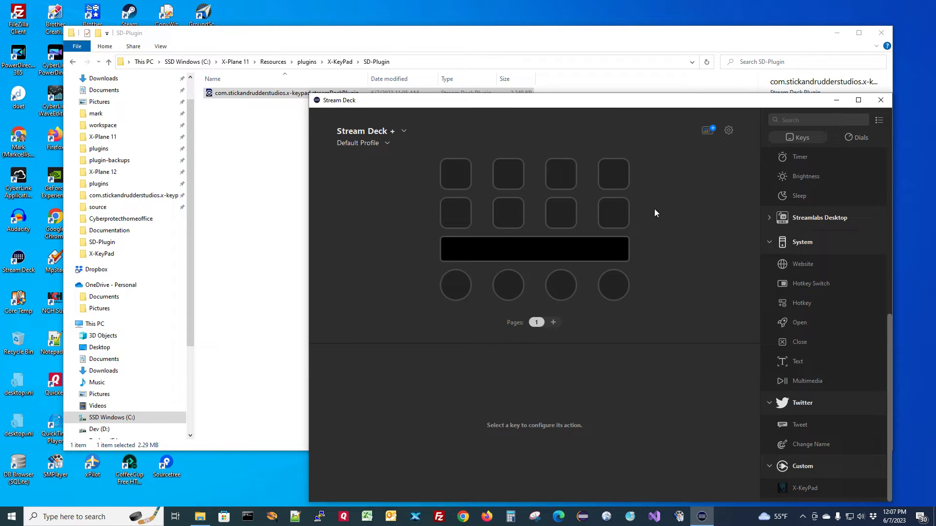
{"action": "left_click_drag", "start_coordinate": [623, 106], "coordinate": [533, 62]}
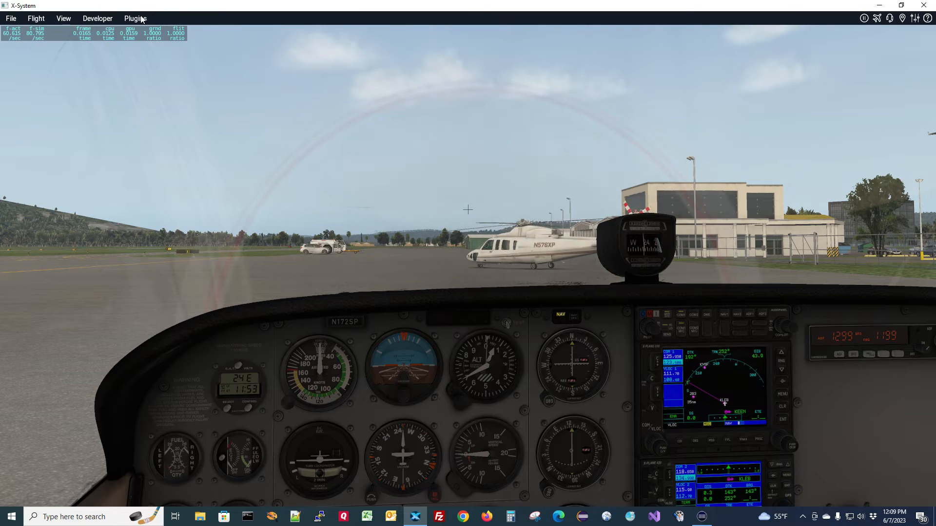
- Open X-KeyPad's Stream Deck Configuration Editor in X-Plane
{"action": "left_click", "coordinate": [141, 18]}
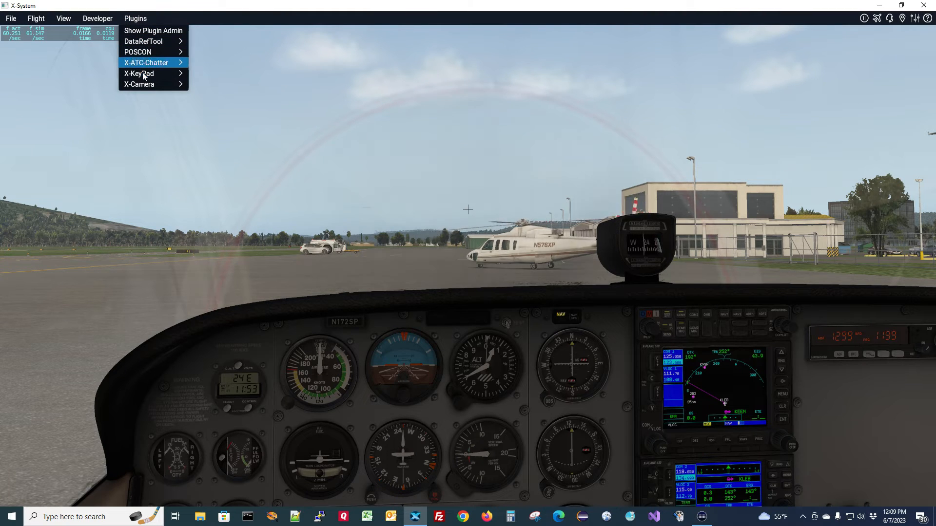
{"action": "mouse_move", "coordinate": [142, 75]}
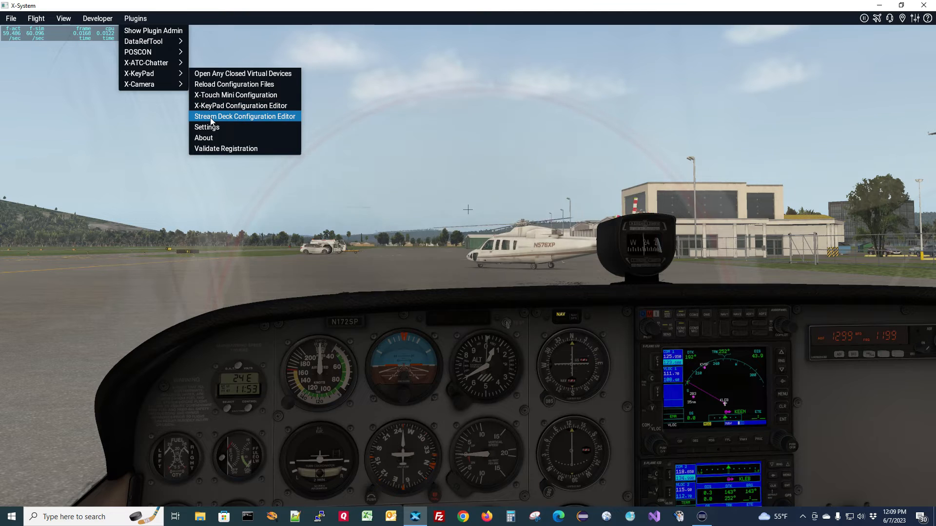
{"action": "left_click", "coordinate": [210, 118]}
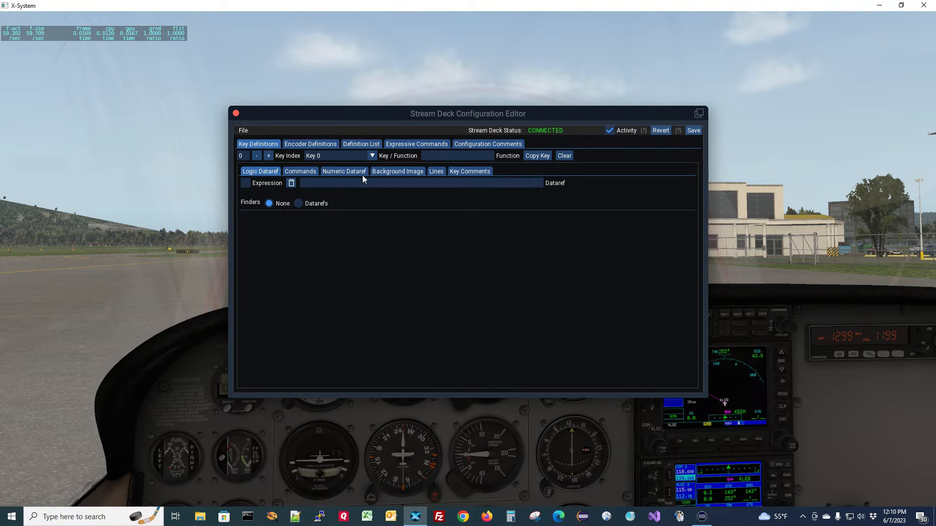
- Inspect the definition list's keys and encoders, temporarily including the undefined ones
{"action": "left_click", "coordinate": [364, 146]}
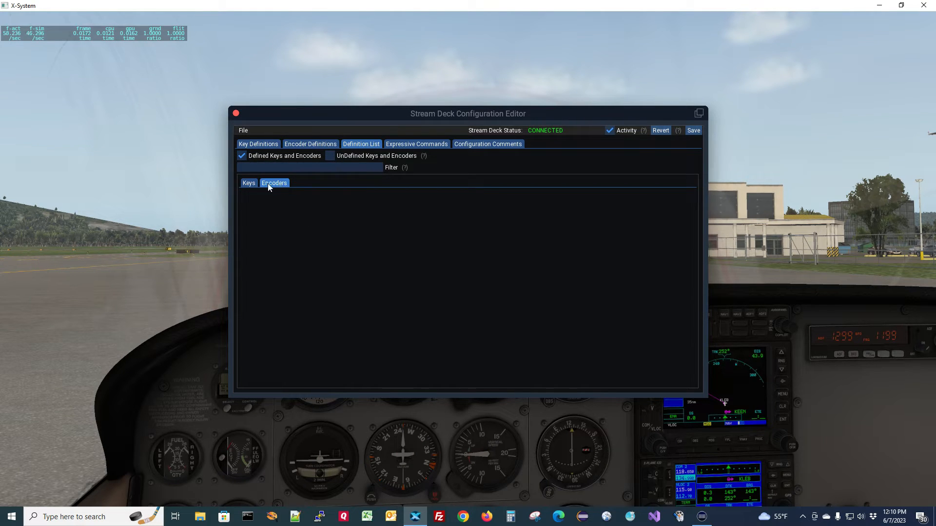
{"action": "left_click", "coordinate": [252, 184]}
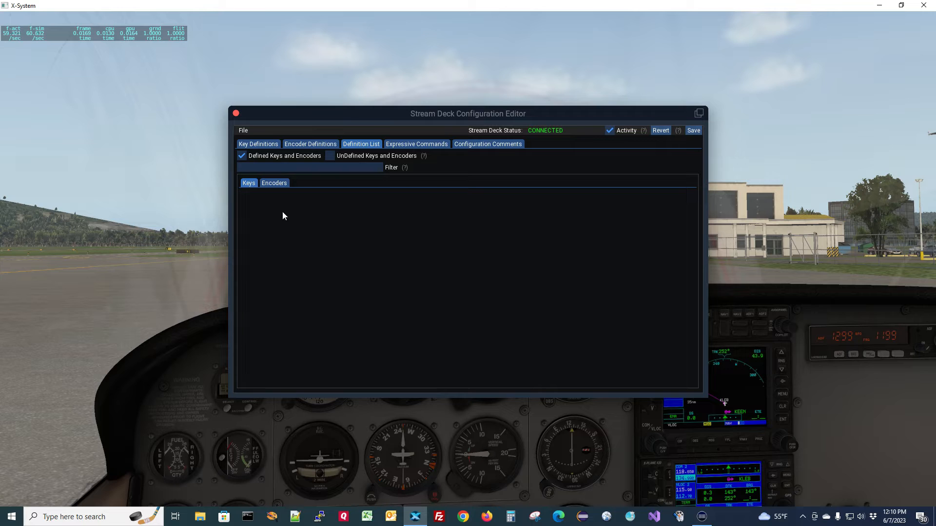
{"action": "left_click", "coordinate": [330, 155]}
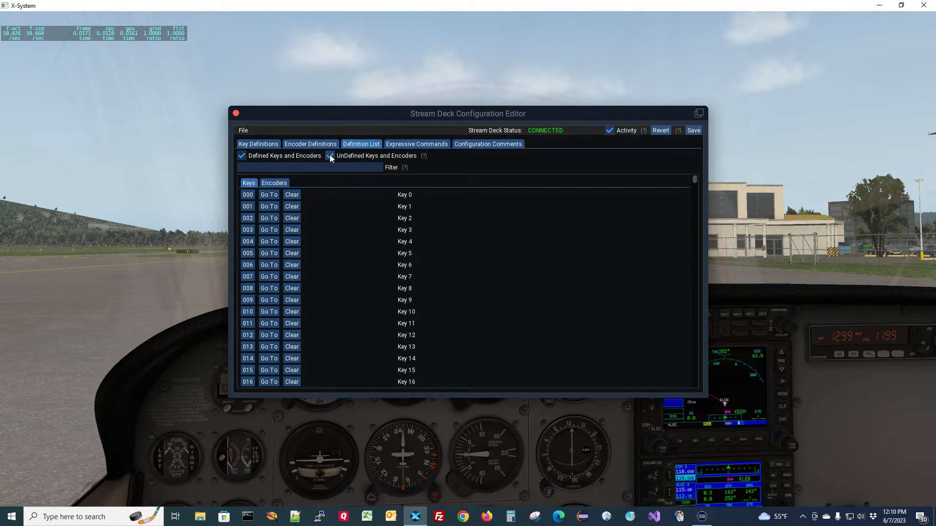
{"action": "left_click", "coordinate": [330, 155]}
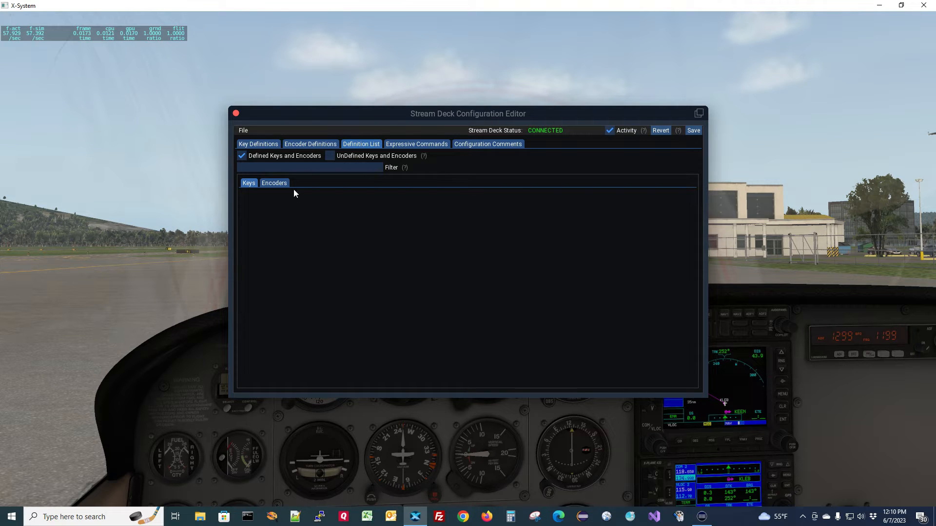
- Append the X-KeyPad-SD_Generic.json sample from X-KeyPad's Samples/Stream Deck folder to the configuration
{"action": "left_click", "coordinate": [244, 131]}
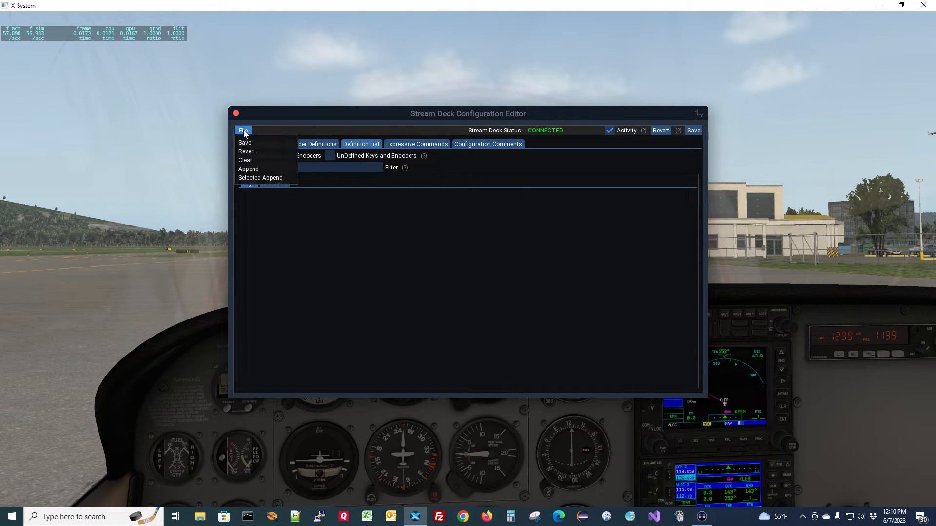
{"action": "left_click", "coordinate": [248, 170]}
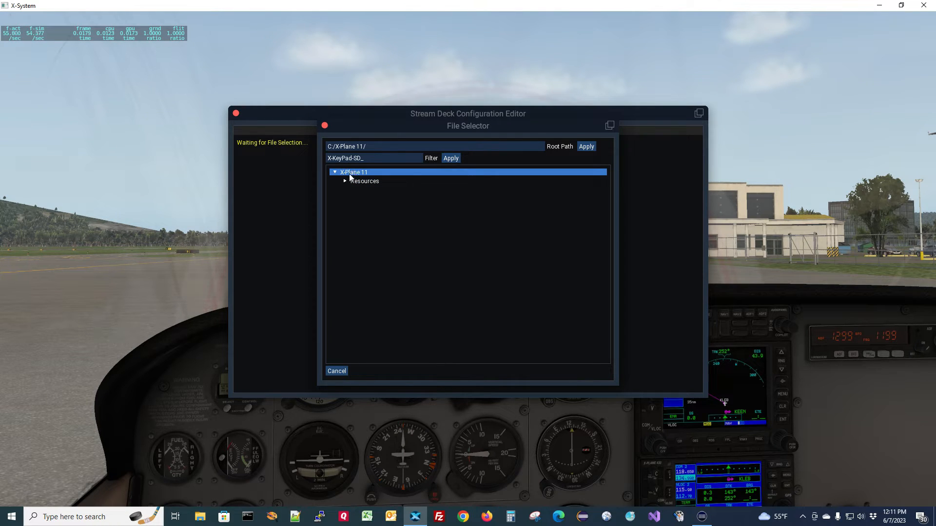
{"action": "left_click", "coordinate": [346, 183]}
{"action": "left_click", "coordinate": [355, 190]}
{"action": "left_click", "coordinate": [365, 199]}
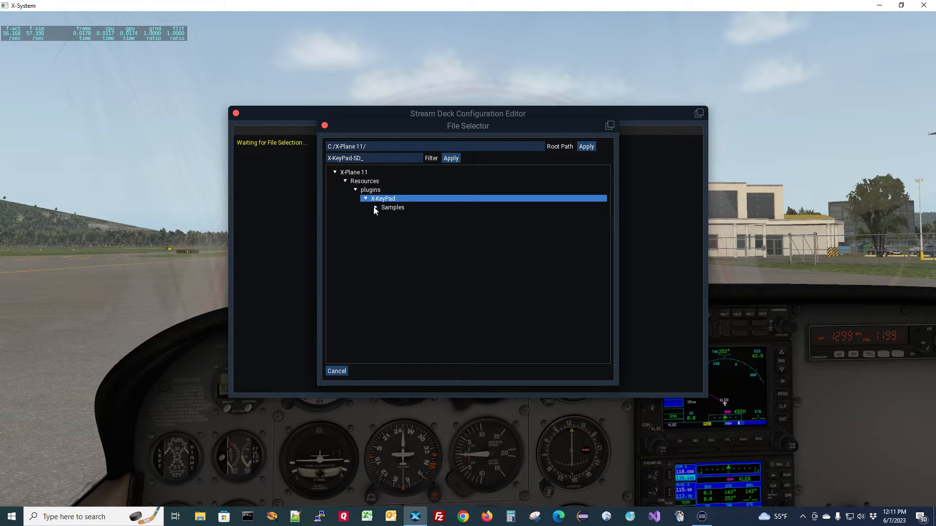
{"action": "left_click", "coordinate": [376, 208]}
{"action": "left_click", "coordinate": [385, 216]}
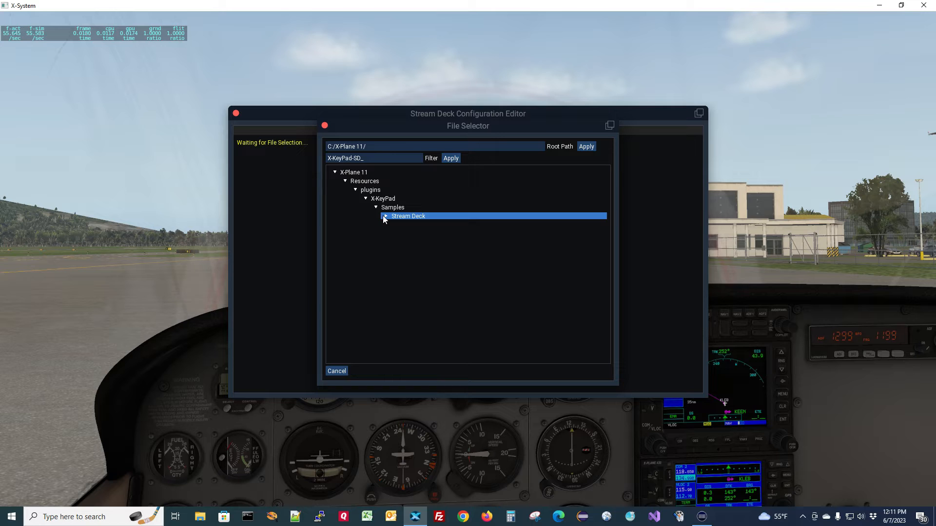
{"action": "left_click", "coordinate": [419, 227]}
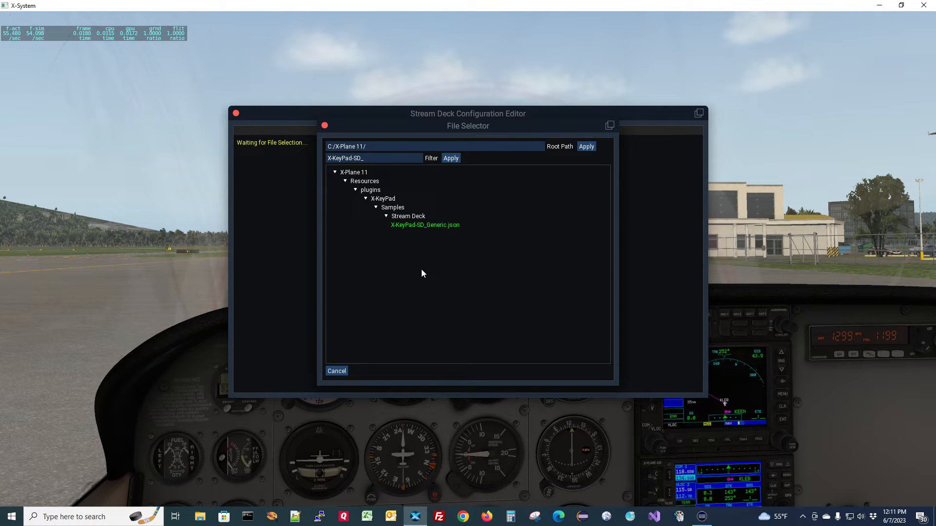
{"action": "left_click", "coordinate": [422, 227]}
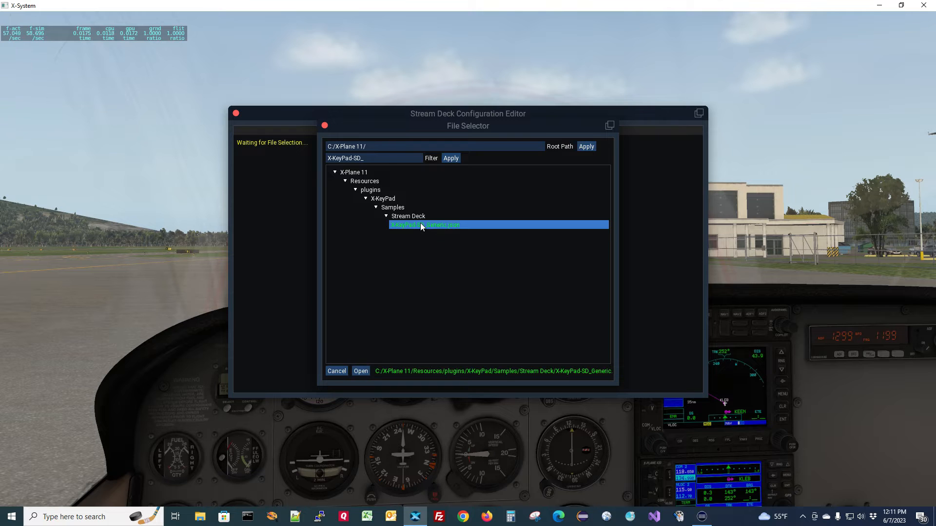
{"action": "left_click", "coordinate": [365, 371]}
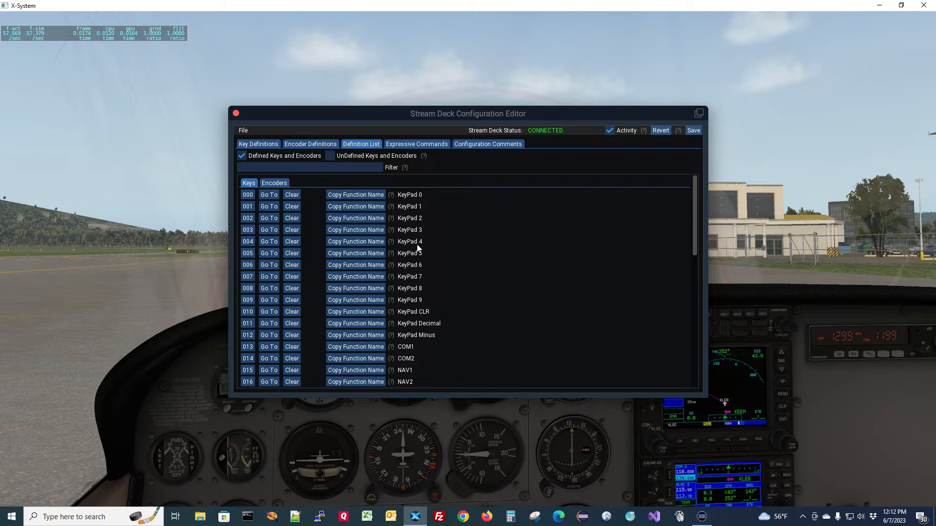
- Look through the defined keys and their descriptions, and clear the COM1 key definition at index 013
{"action": "scroll", "coordinate": [443, 275], "scroll_direction": "down", "scroll_amount": 1}
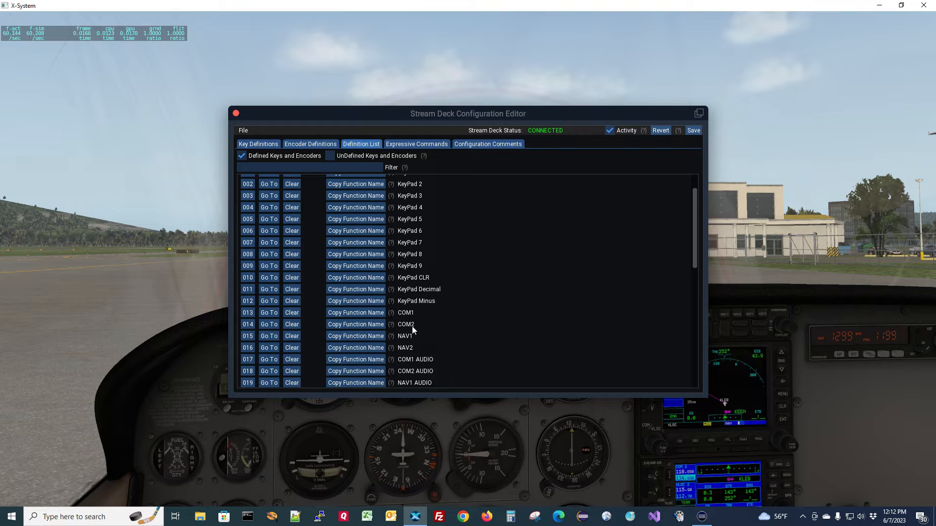
{"action": "mouse_move", "coordinate": [392, 311]}
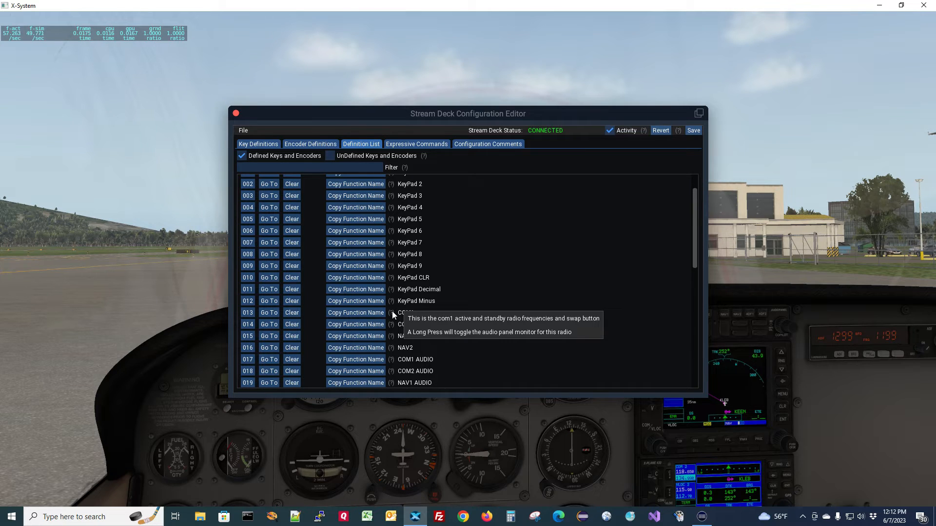
{"action": "scroll", "coordinate": [448, 306], "scroll_direction": "down", "scroll_amount": 2}
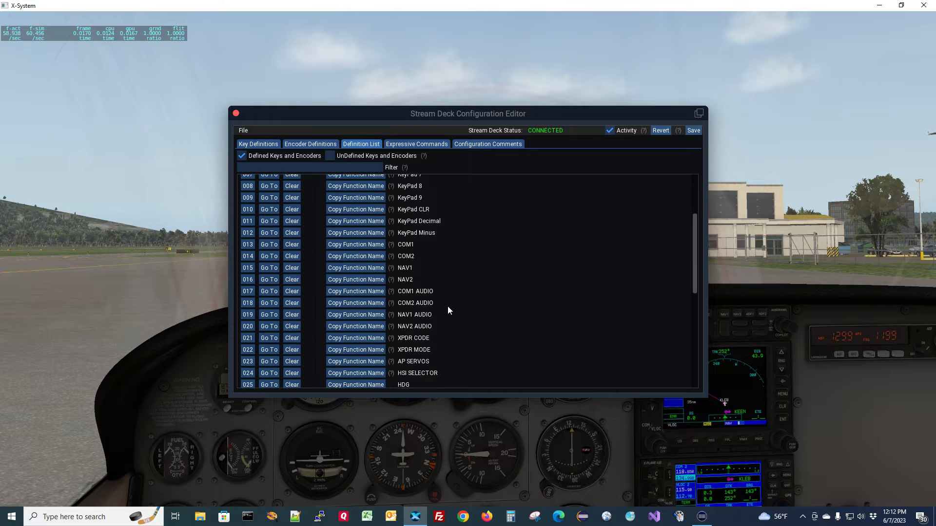
{"action": "scroll", "coordinate": [448, 308], "scroll_direction": "down", "scroll_amount": 7}
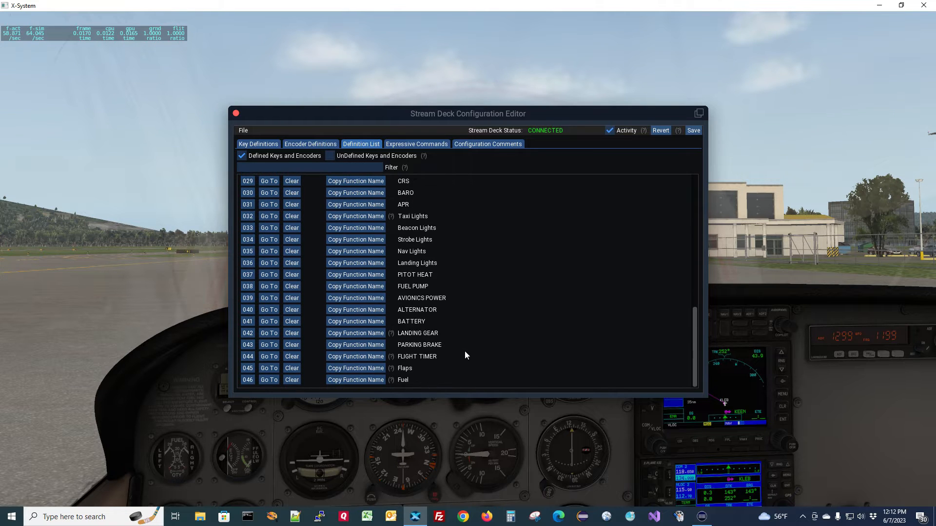
{"action": "scroll", "coordinate": [464, 354], "scroll_direction": "up", "scroll_amount": 10}
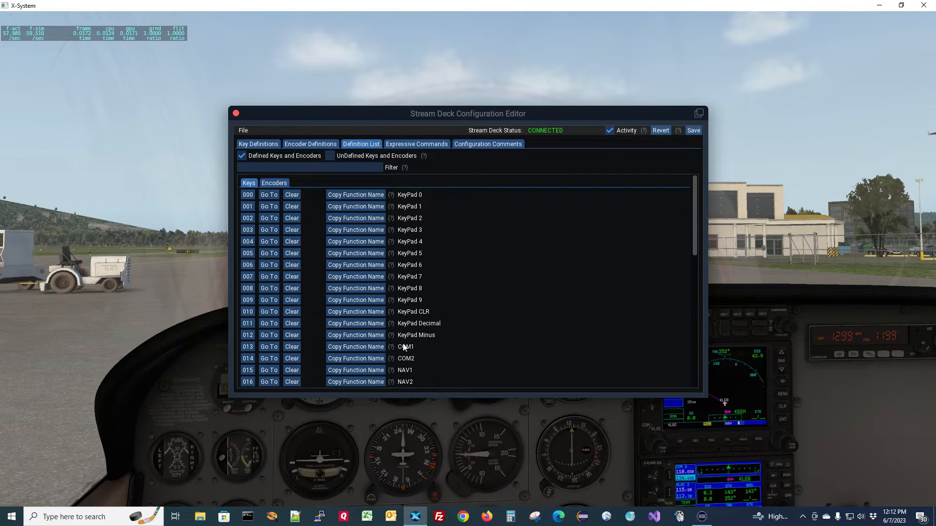
{"action": "left_click", "coordinate": [291, 346]}
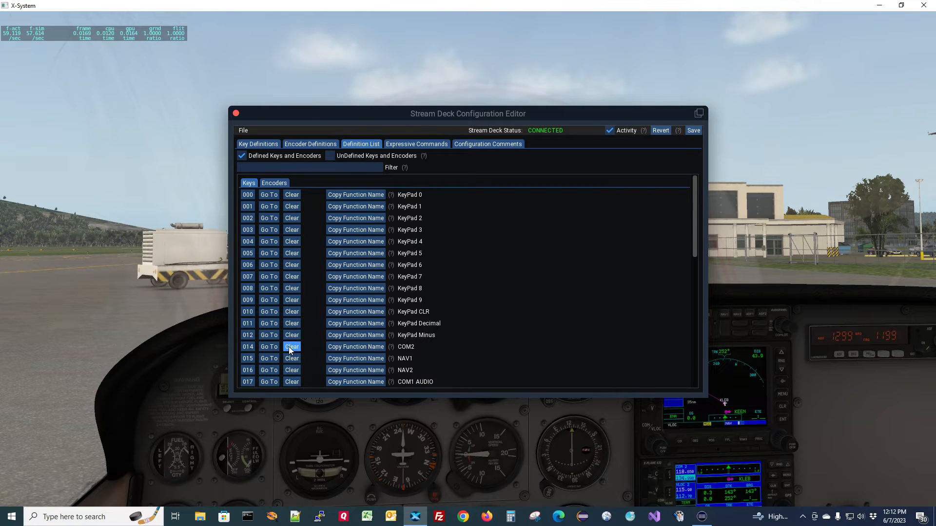
- Start a Selected Append using X-KeyPad-SD_Generic.json from the Samples/Stream Deck folder
{"action": "left_click", "coordinate": [244, 131]}
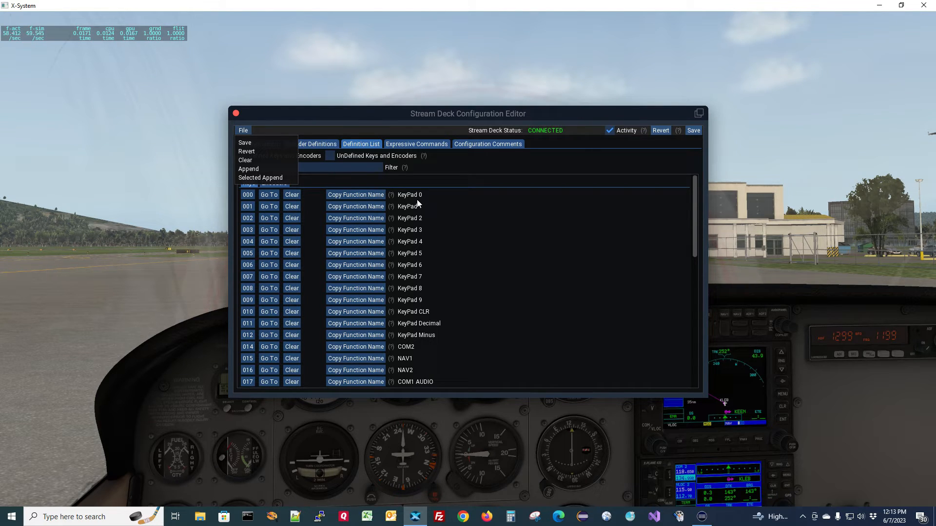
{"action": "left_click", "coordinate": [268, 179]}
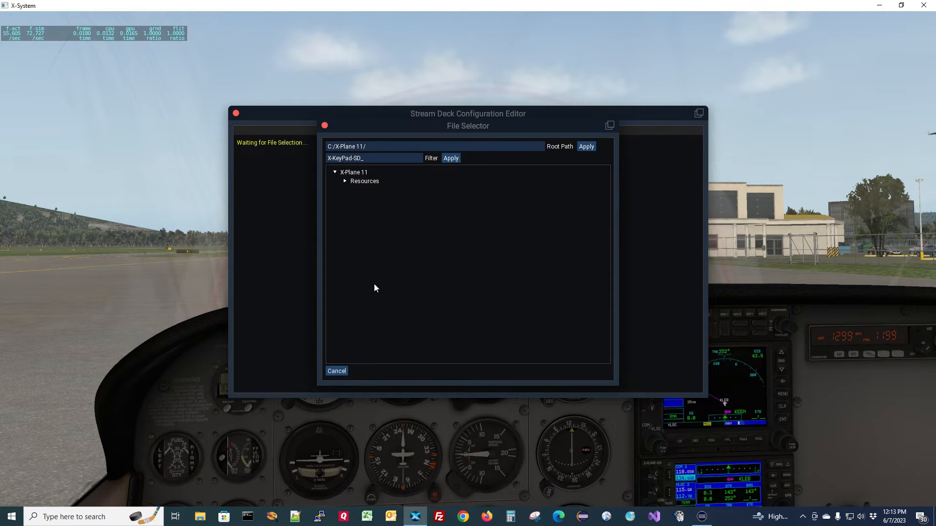
{"action": "left_click", "coordinate": [343, 182]}
{"action": "left_click", "coordinate": [344, 181]}
{"action": "left_click", "coordinate": [353, 190]}
{"action": "left_click", "coordinate": [354, 191]}
{"action": "left_click", "coordinate": [364, 200]}
{"action": "left_click", "coordinate": [364, 200]}
{"action": "left_click", "coordinate": [379, 207]}
{"action": "left_click", "coordinate": [379, 207]}
{"action": "left_click", "coordinate": [385, 214]}
{"action": "left_click", "coordinate": [414, 226]}
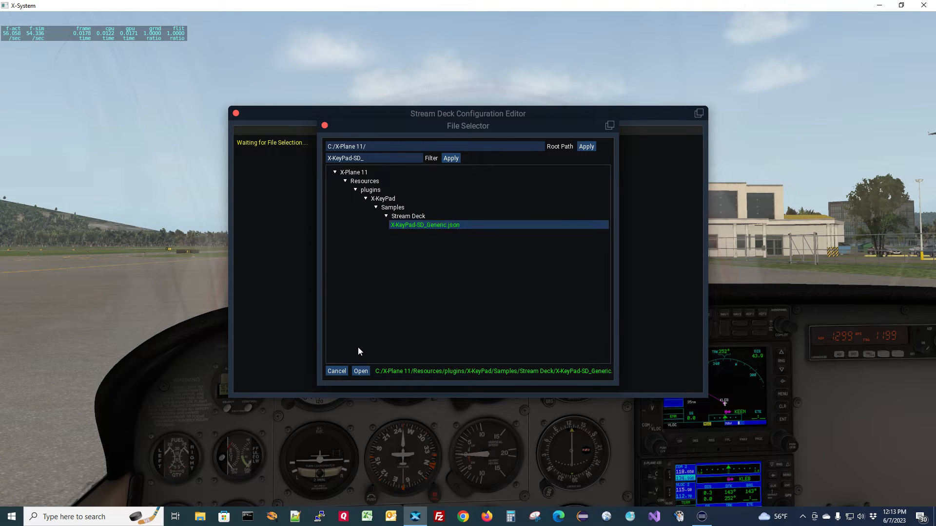
{"action": "left_click", "coordinate": [367, 370]}
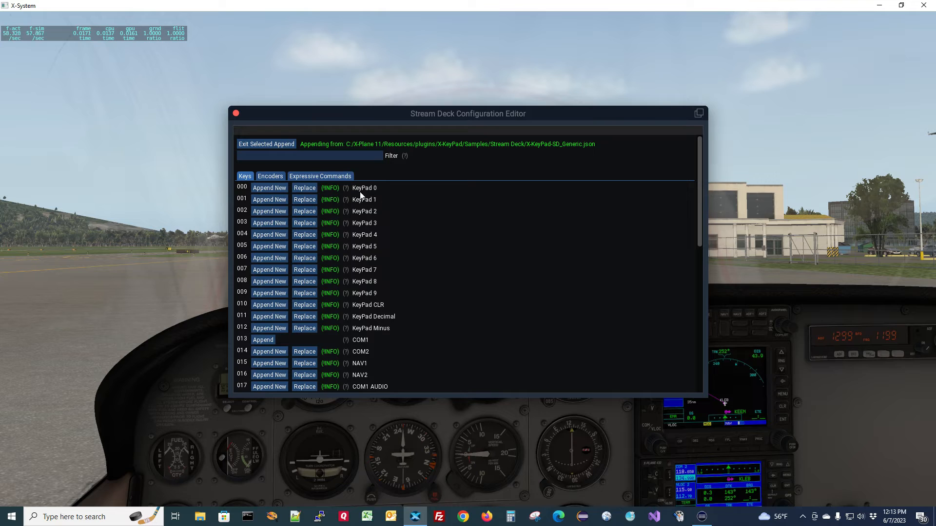
- Append only the COM1 key definition from the sample file, exit Selected Append and check the key list for it
{"action": "mouse_move", "coordinate": [335, 190]}
{"action": "left_click", "coordinate": [267, 341]}
{"action": "left_click", "coordinate": [267, 341]}
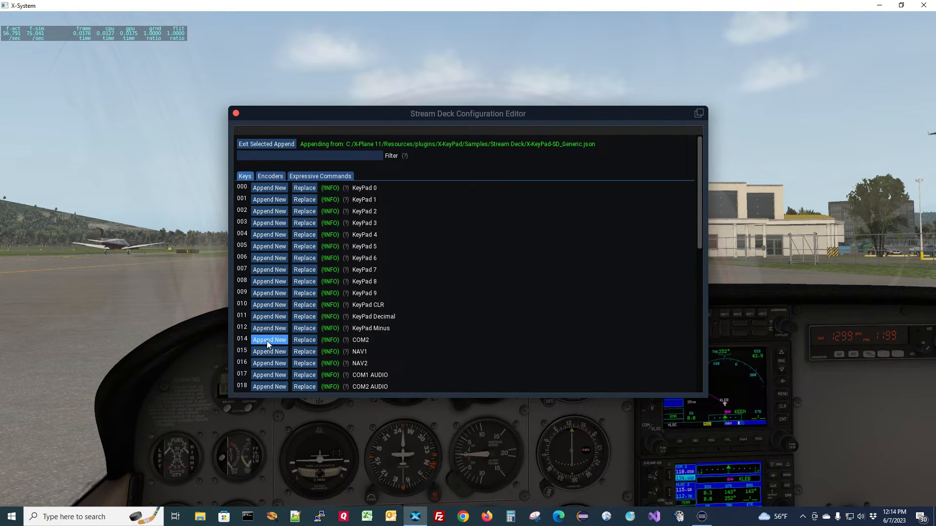
{"action": "left_click", "coordinate": [273, 144]}
{"action": "scroll", "coordinate": [454, 283], "scroll_direction": "down", "scroll_amount": 4}
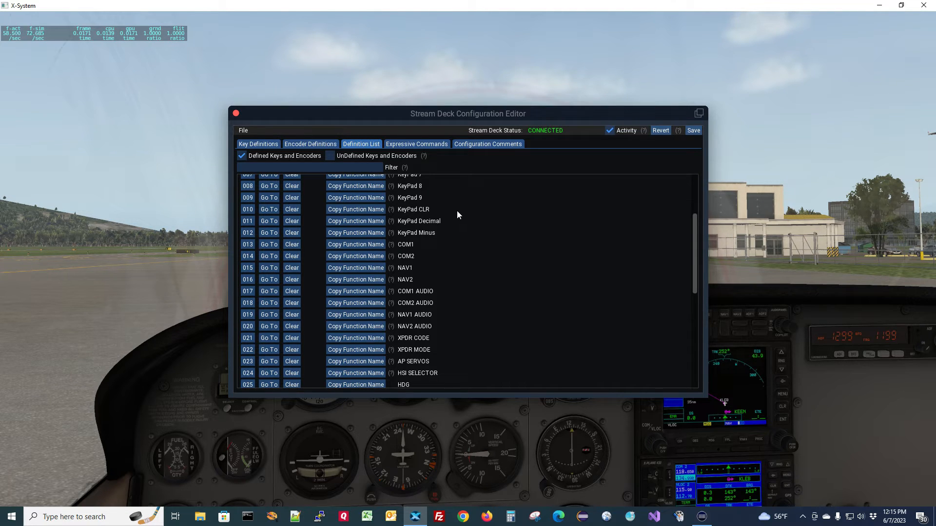
- Move the configuration editor toward the upper-left of the cockpit view and restore X-Plane from full screen to a smaller window
{"action": "left_click_drag", "start_coordinate": [376, 113], "coordinate": [208, 89]}
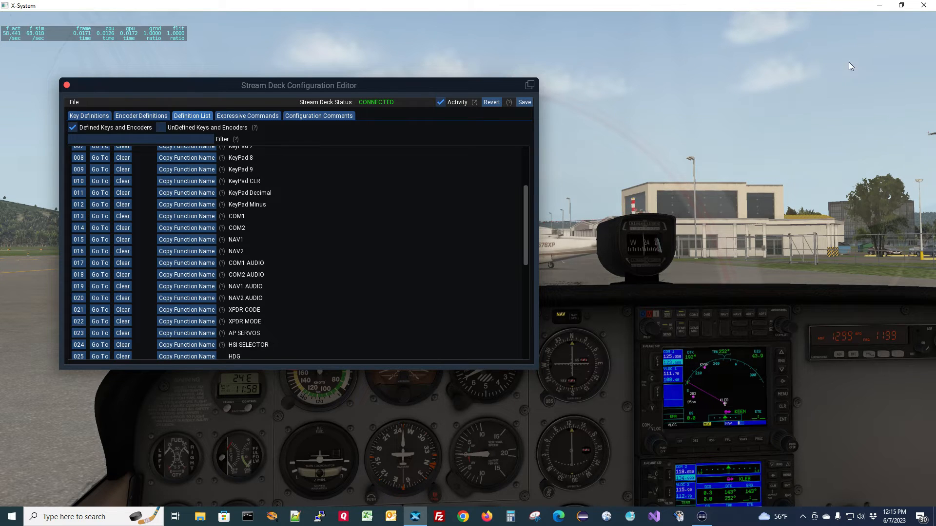
{"action": "left_click", "coordinate": [901, 5]}
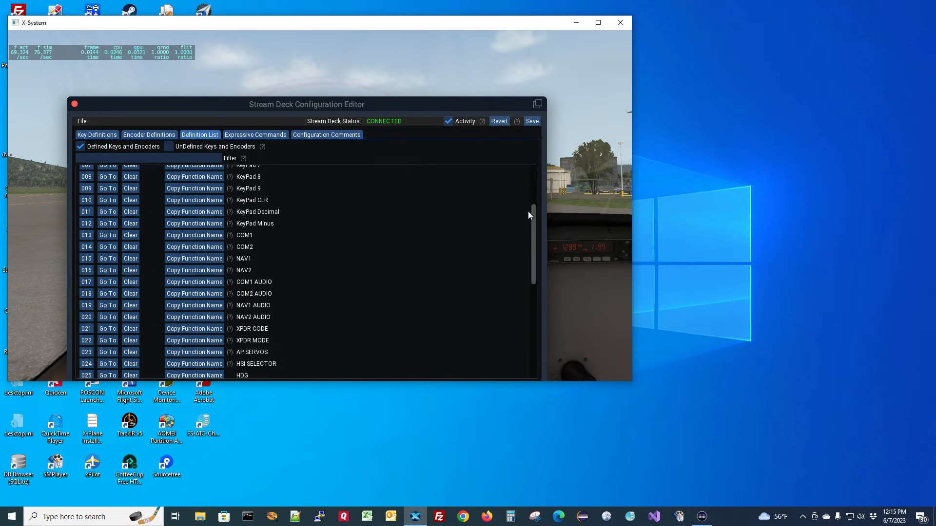
- Arrange the X-System and Stream Deck windows so both are visible, with the definition list showing its first keys
{"action": "left_click_drag", "start_coordinate": [439, 23], "coordinate": [463, 33]}
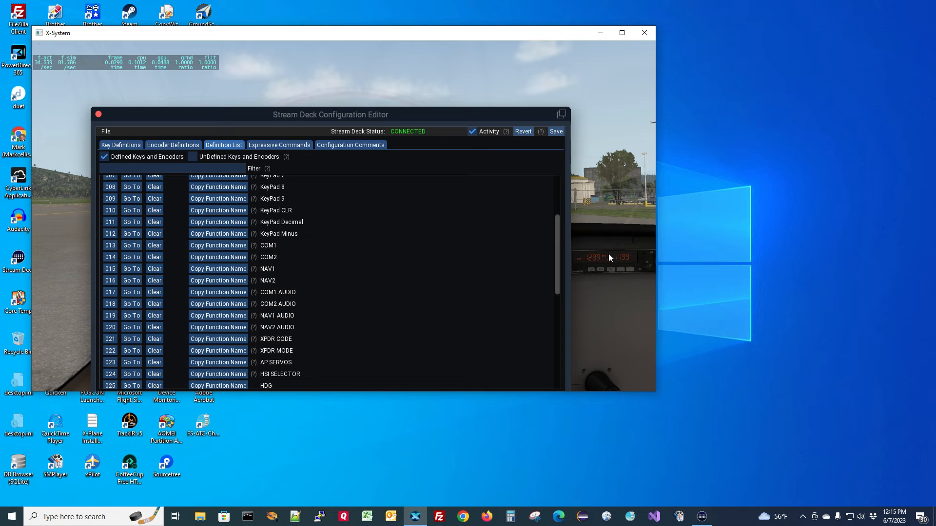
{"action": "left_click_drag", "start_coordinate": [935, 99], "coordinate": [547, 90]}
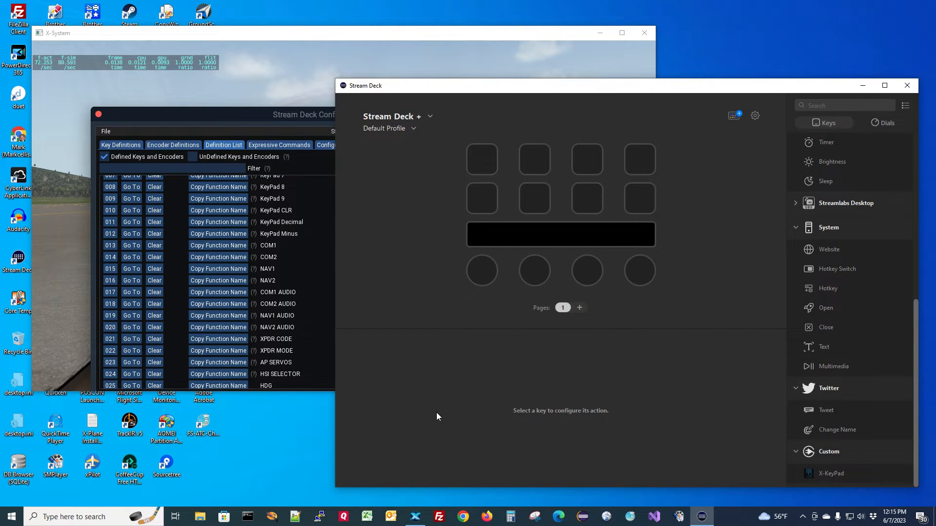
{"action": "scroll", "coordinate": [228, 269], "scroll_direction": "up", "scroll_amount": 3}
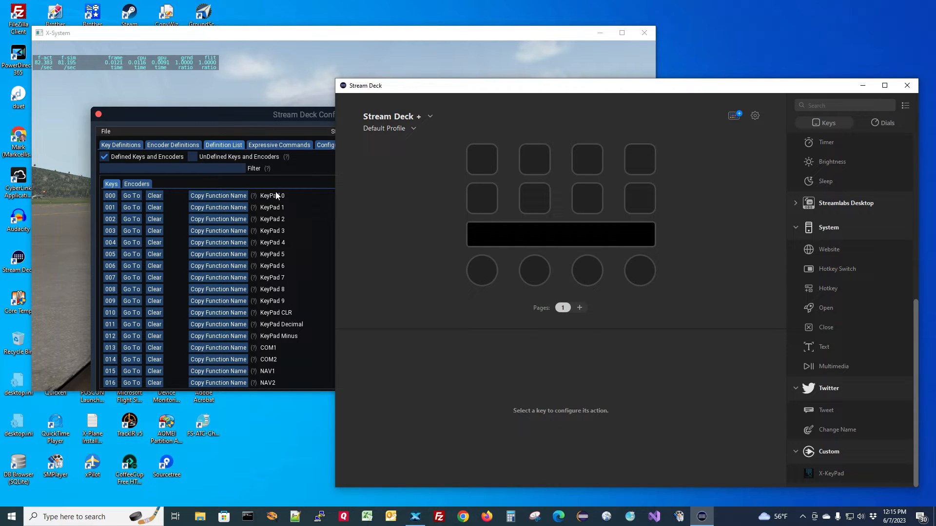
- Switch to the Stream Deck XL and place an X-KeyPad action on the last-row key just before the next-page key
{"action": "left_click", "coordinate": [430, 118]}
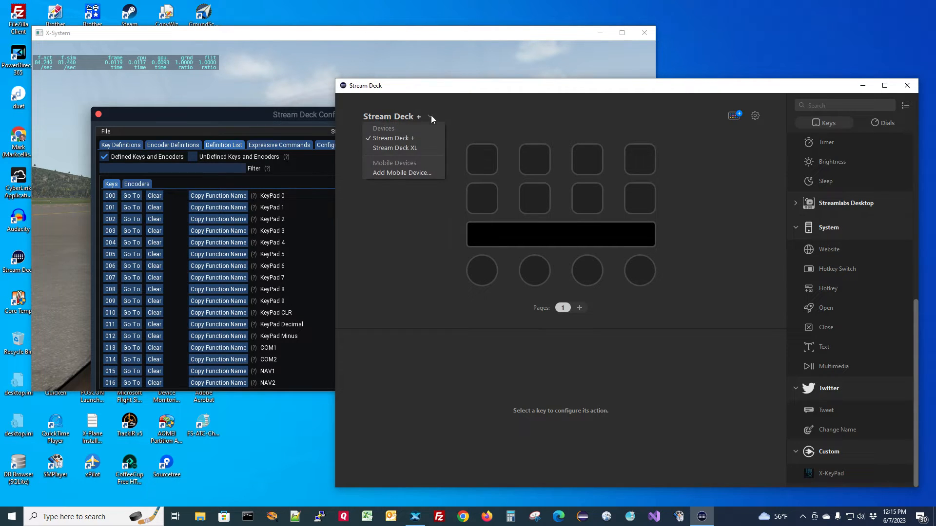
{"action": "left_click", "coordinate": [406, 148]}
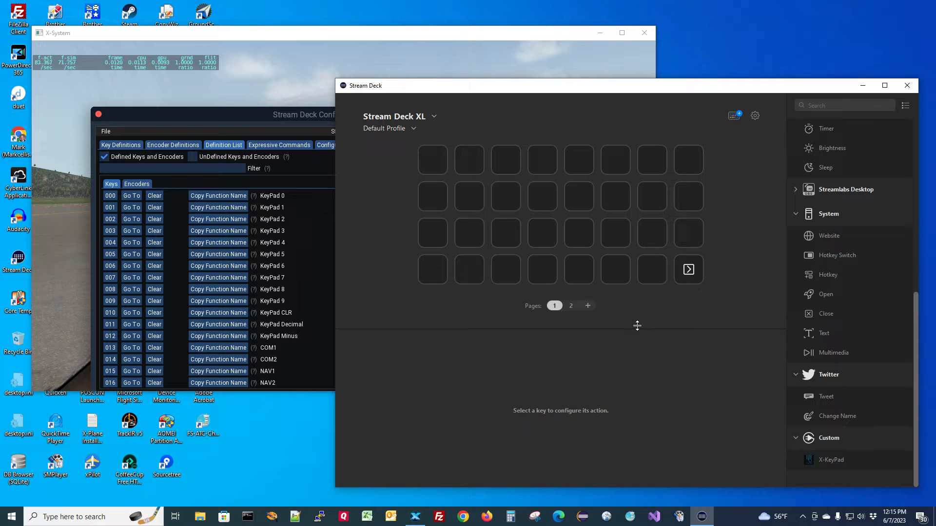
{"action": "left_click_drag", "start_coordinate": [835, 461], "coordinate": [657, 272]}
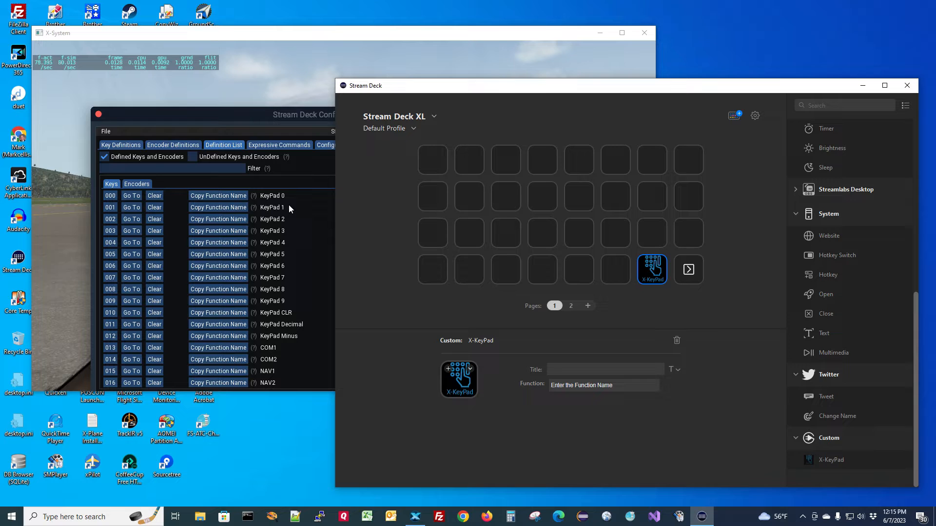
- Copy the KeyPad 0 function name from the definition list and paste it as the new X-KeyPad key's Function
{"action": "left_click", "coordinate": [235, 197]}
{"action": "left_click", "coordinate": [235, 197]}
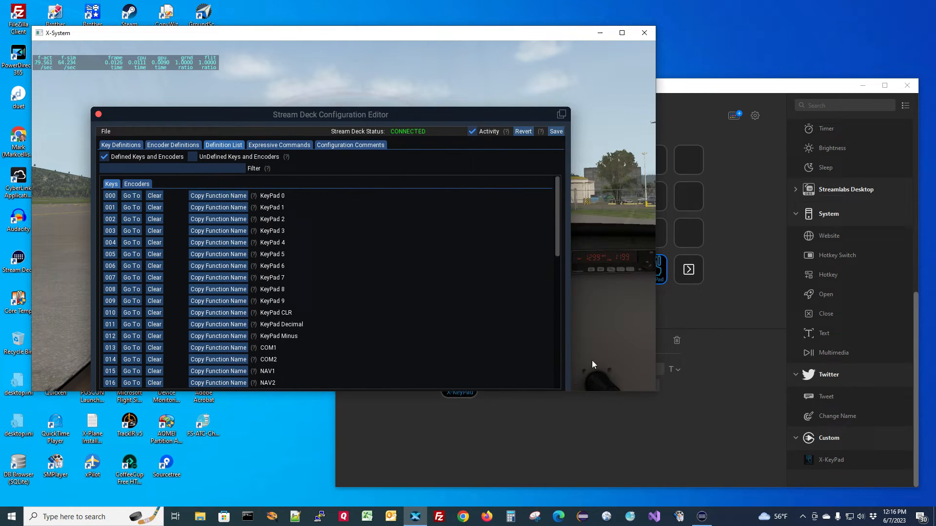
{"action": "left_click", "coordinate": [688, 435]}
{"action": "left_click_drag", "start_coordinate": [624, 384], "coordinate": [545, 382]}
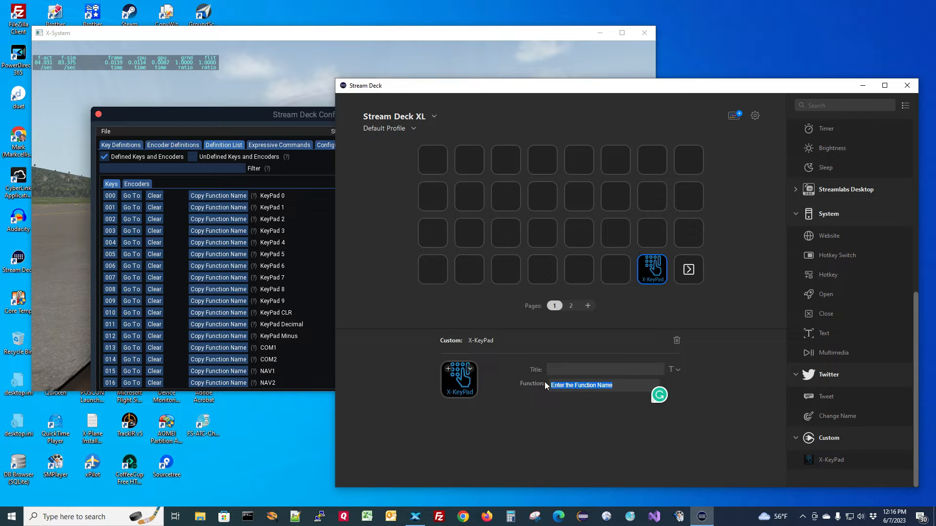
{"action": "key", "text": "ctrl+v"}
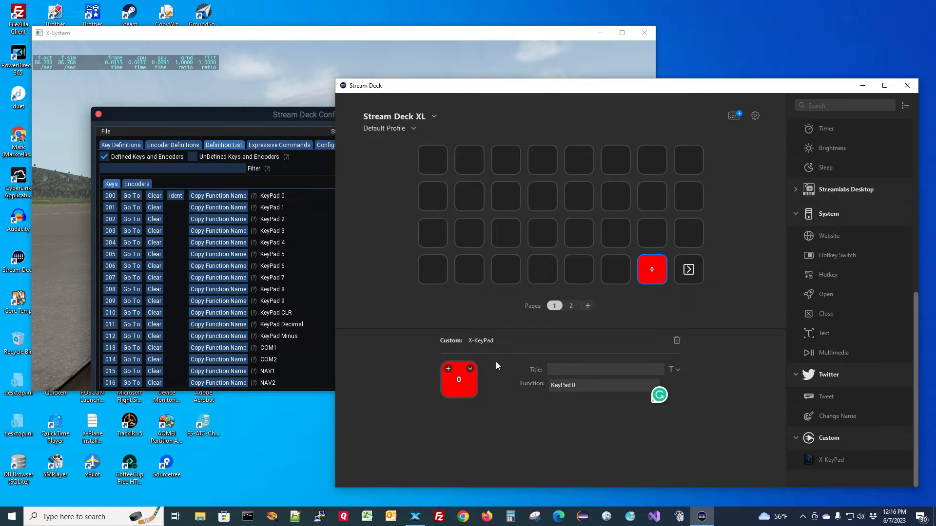
- Increase the title font size of the KeyPad 0 key above 12
{"action": "left_click", "coordinate": [555, 371]}
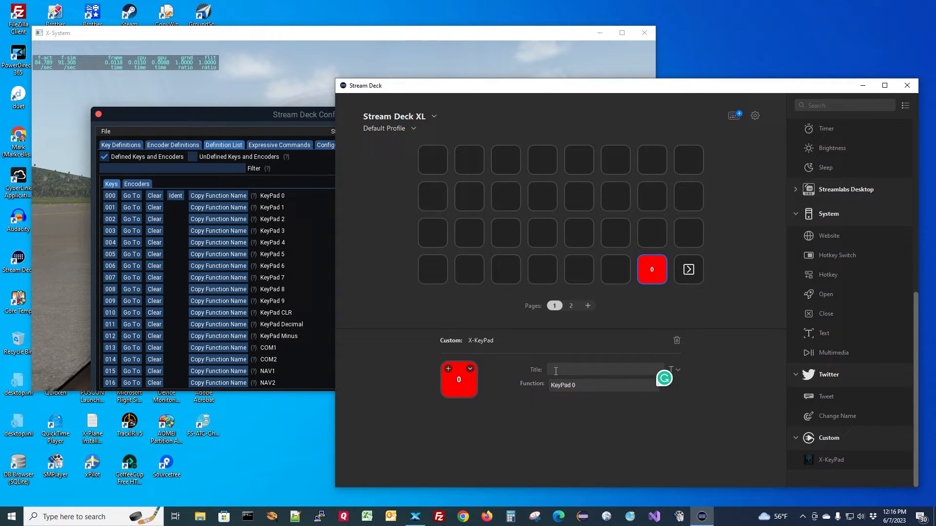
{"action": "left_click", "coordinate": [679, 370]}
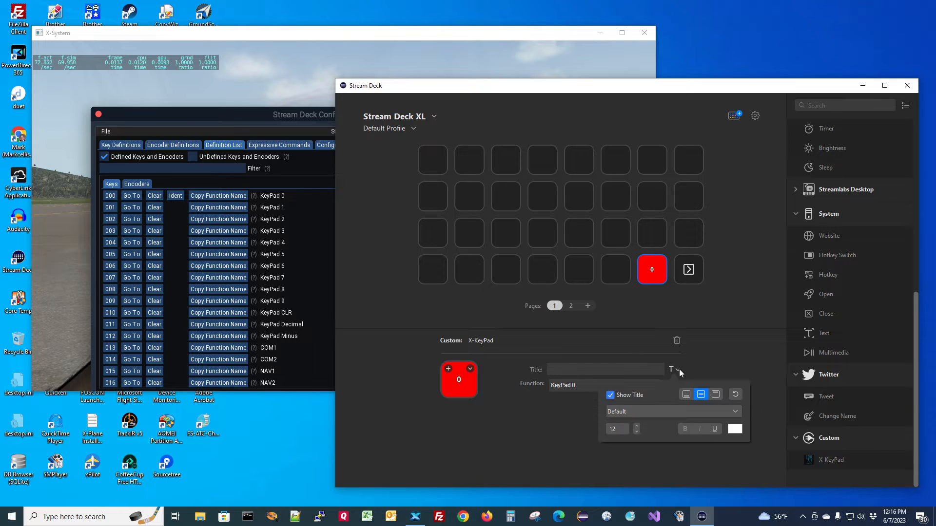
{"action": "left_click", "coordinate": [637, 425]}
{"action": "left_click", "coordinate": [636, 425]}
{"action": "left_click", "coordinate": [637, 425]}
{"action": "left_click", "coordinate": [637, 425]}
{"action": "left_click", "coordinate": [636, 426]}
{"action": "left_click", "coordinate": [636, 429]}
{"action": "left_click", "coordinate": [637, 430]}
{"action": "left_click", "coordinate": [551, 428]}
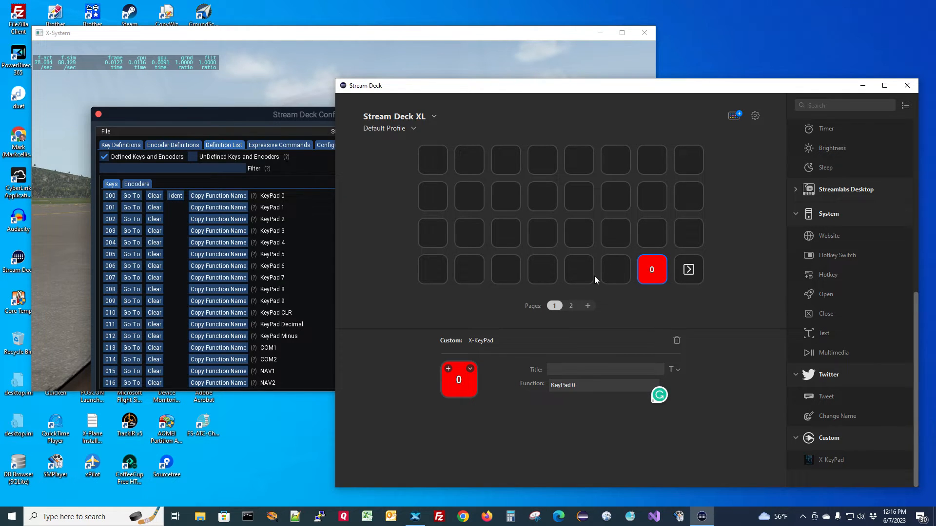
- Copy the KeyPad 0 key and paste it onto the empty key immediately to its left
{"action": "right_click", "coordinate": [647, 275]}
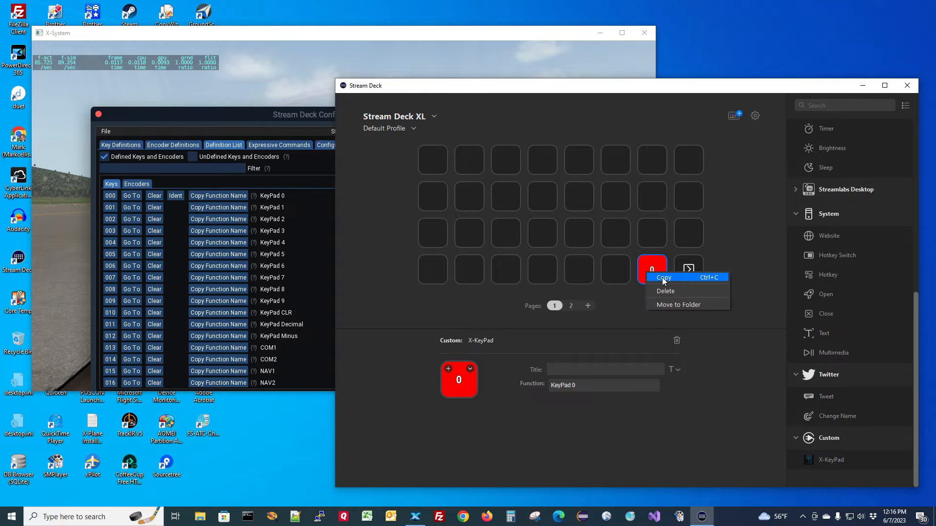
{"action": "left_click", "coordinate": [658, 277]}
{"action": "left_click", "coordinate": [613, 269]}
{"action": "right_click", "coordinate": [613, 269]}
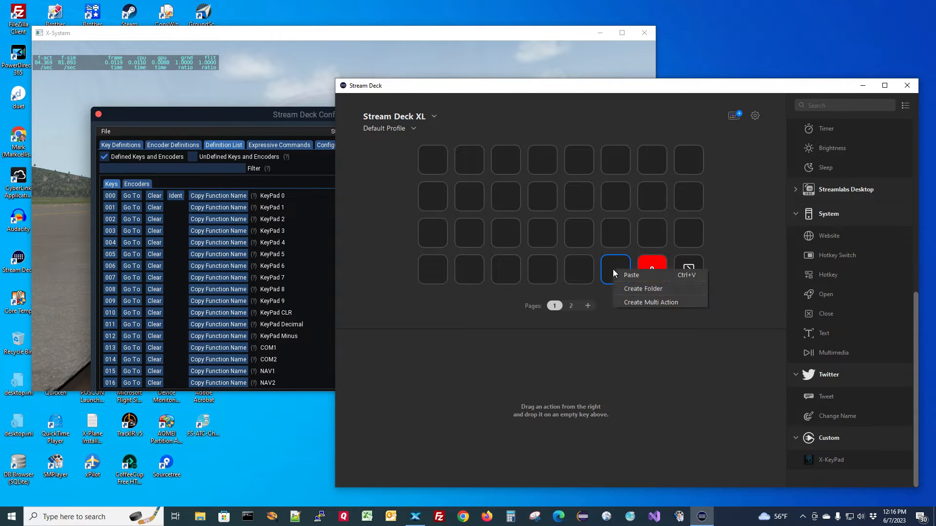
{"action": "left_click", "coordinate": [628, 274]}
- Paste the copied KeyPad 0 key onto the last three keys of the third row
{"action": "left_click", "coordinate": [620, 234]}
{"action": "right_click", "coordinate": [621, 233]}
{"action": "left_click", "coordinate": [637, 238]}
{"action": "left_click", "coordinate": [647, 236]}
{"action": "right_click", "coordinate": [645, 235]}
{"action": "left_click", "coordinate": [660, 241]}
{"action": "left_click", "coordinate": [691, 233]}
{"action": "right_click", "coordinate": [690, 233]}
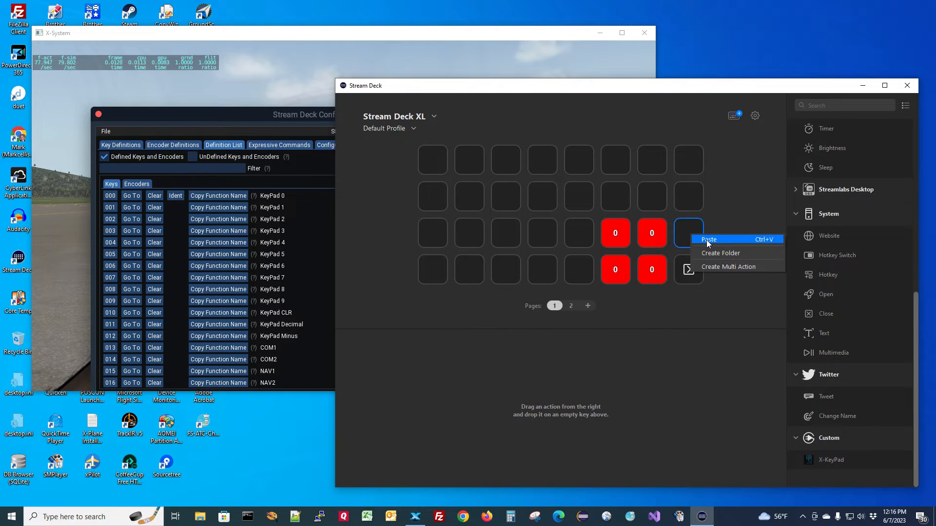
{"action": "left_click", "coordinate": [708, 239]}
- Paste the copied KeyPad 0 key onto the last three keys of the second row
{"action": "left_click", "coordinate": [686, 197]}
{"action": "right_click", "coordinate": [685, 198]}
{"action": "left_click", "coordinate": [700, 210]}
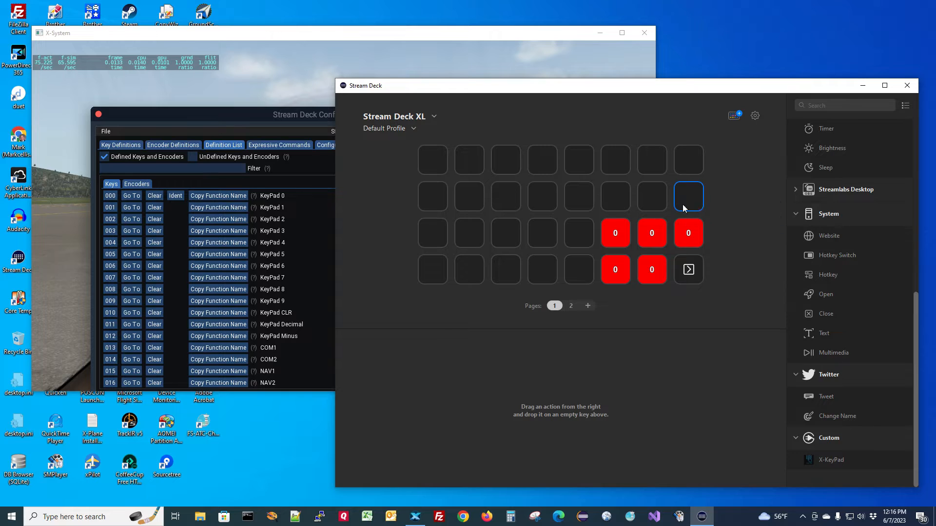
{"action": "left_click", "coordinate": [661, 202]}
{"action": "right_click", "coordinate": [660, 202]}
{"action": "left_click", "coordinate": [670, 210]}
{"action": "left_click", "coordinate": [618, 197]}
{"action": "right_click", "coordinate": [618, 197]}
{"action": "left_click", "coordinate": [629, 204]}
- Paste the copied KeyPad 0 key onto the last three keys of the first row
{"action": "left_click", "coordinate": [685, 158]}
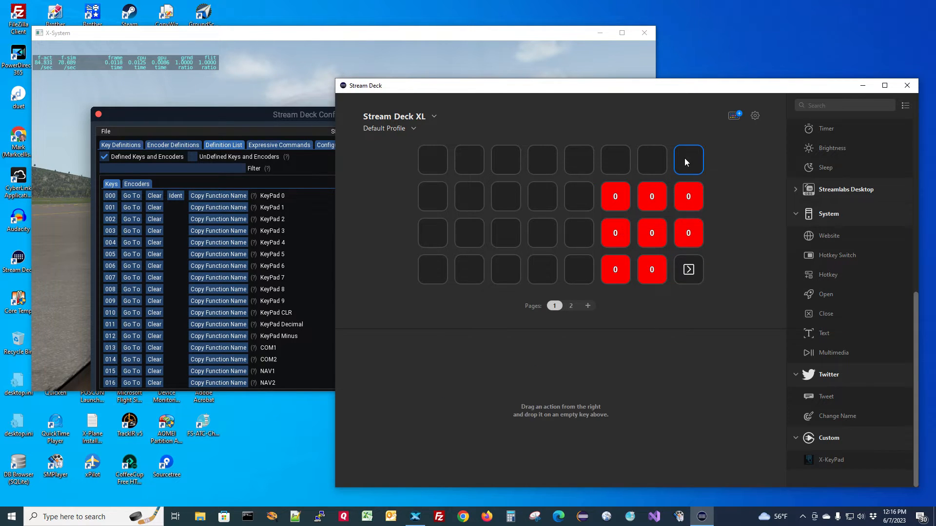
{"action": "right_click", "coordinate": [684, 159]}
{"action": "left_click", "coordinate": [693, 164]}
{"action": "left_click", "coordinate": [653, 159]}
{"action": "right_click", "coordinate": [653, 160]}
{"action": "left_click", "coordinate": [667, 166]}
{"action": "left_click", "coordinate": [616, 162]}
{"action": "right_click", "coordinate": [618, 164]}
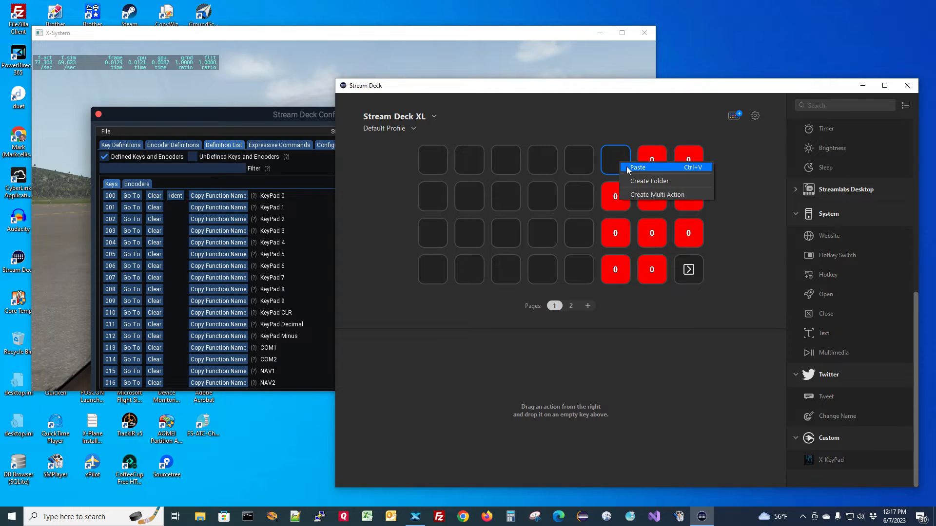
{"action": "left_click", "coordinate": [638, 168]}
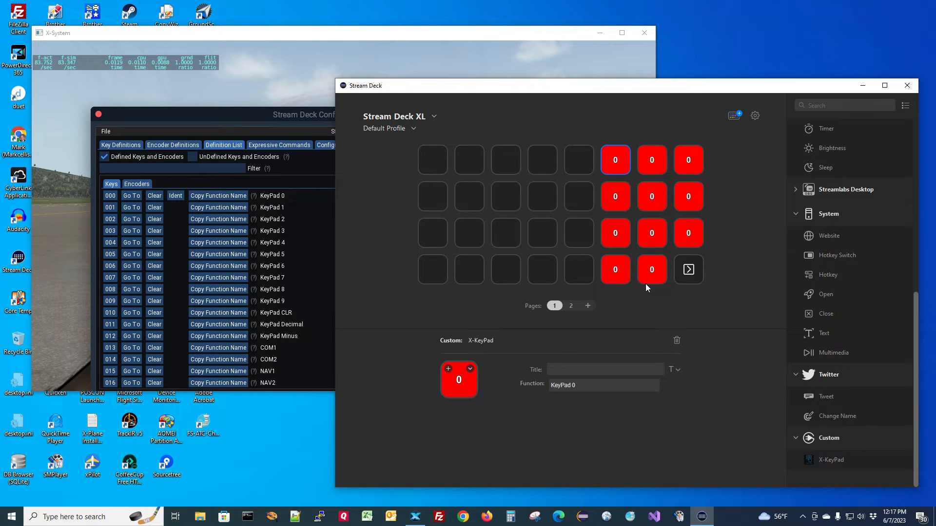
- Set the Function of the leftmost keypad key in the third row to KeyPad 1
{"action": "left_click", "coordinate": [621, 236]}
{"action": "left_click", "coordinate": [584, 387]}
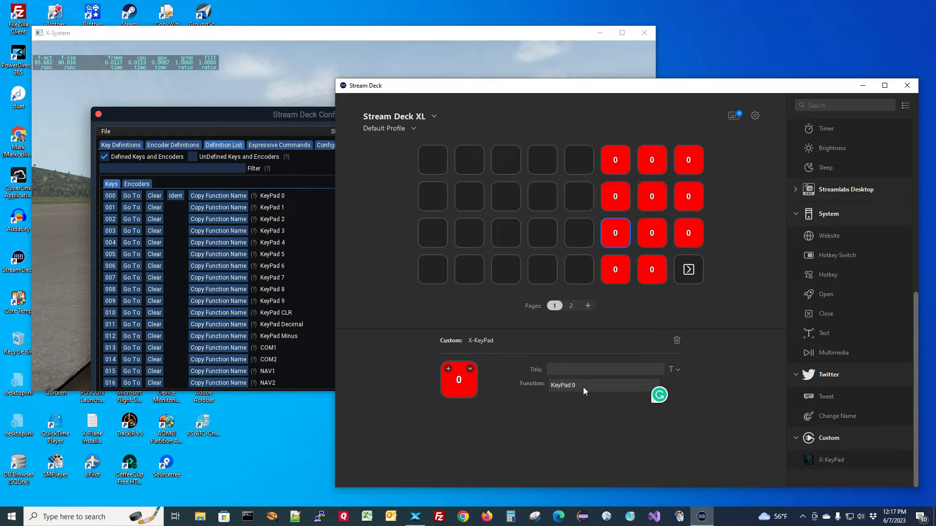
{"action": "key", "text": "BackSpace"}
{"action": "type", "text": "1"}
- Run Ident for KeyPad 1 from the definition list to locate that key on the device, and return to Stream Deck
{"action": "left_click", "coordinate": [176, 210]}
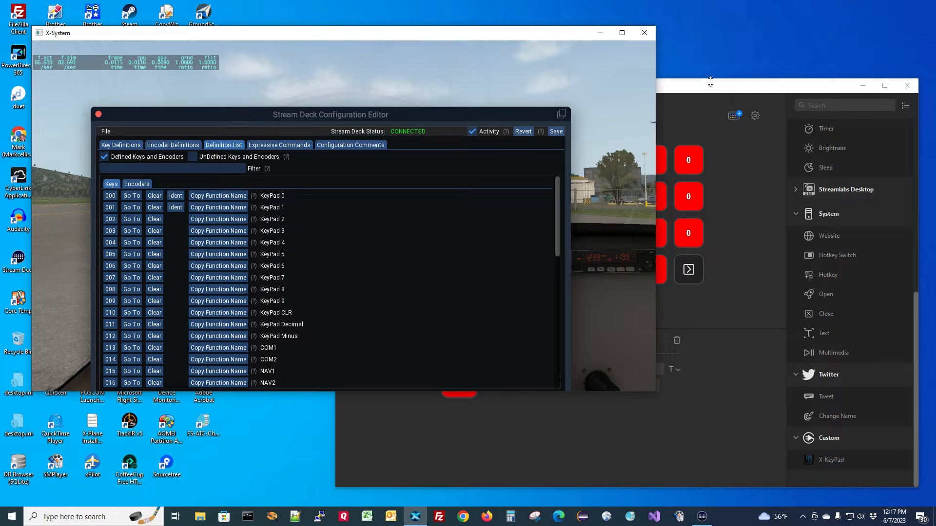
{"action": "left_click", "coordinate": [658, 93]}
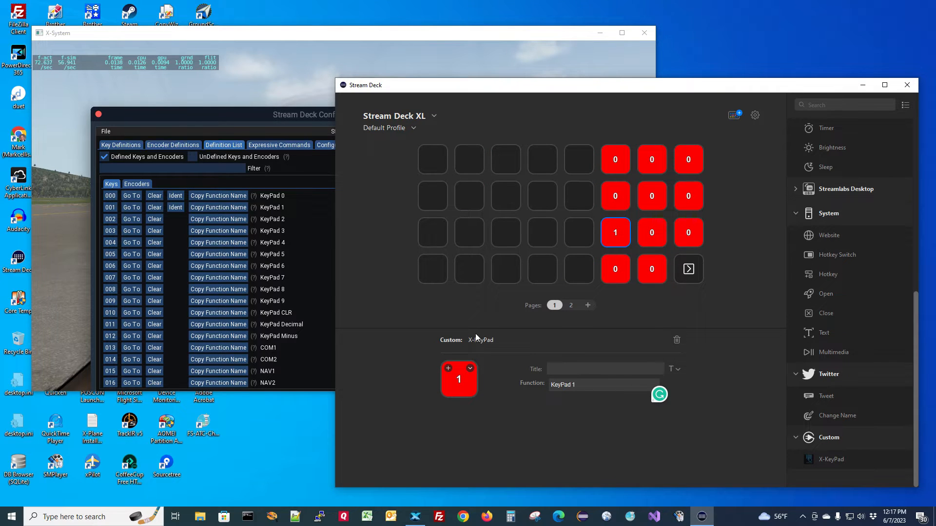
{"action": "left_click", "coordinate": [176, 207]}
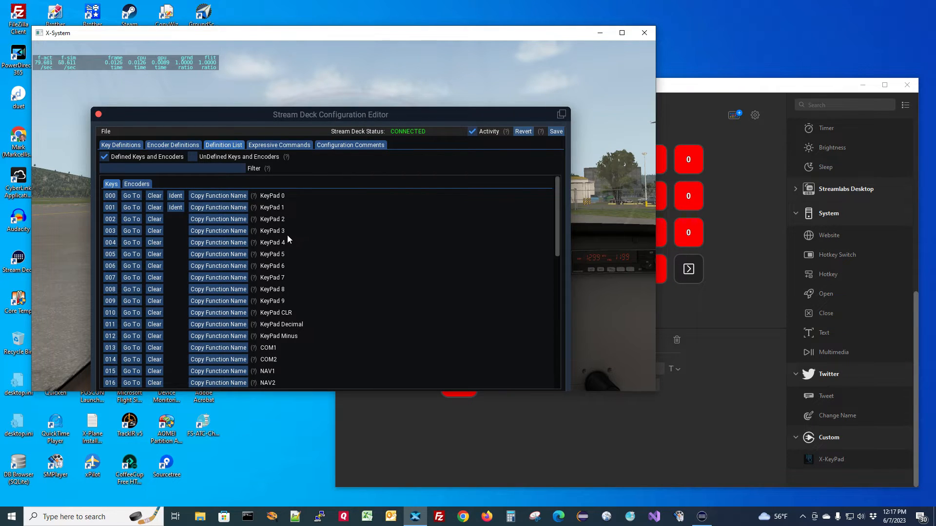
{"action": "left_click", "coordinate": [697, 93]}
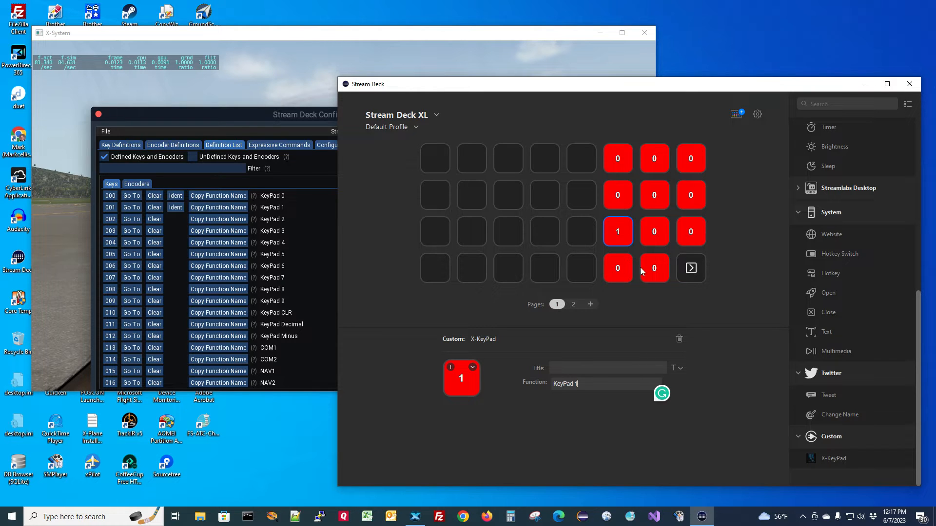
- Set the Functions of the remaining two keypad keys in the third row to KeyPad 2 and KeyPad 3
{"action": "left_click", "coordinate": [657, 233]}
{"action": "key", "text": "BackSpace"}
{"action": "type", "text": "2"}
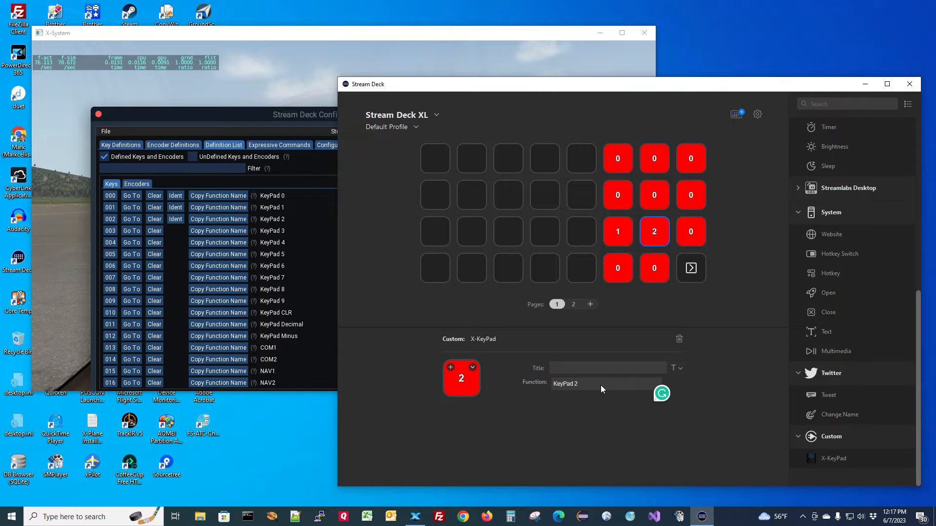
{"action": "left_click", "coordinate": [684, 239]}
{"action": "left_click", "coordinate": [589, 385]}
{"action": "key", "text": "BackSpace"}
{"action": "type", "text": "3"}
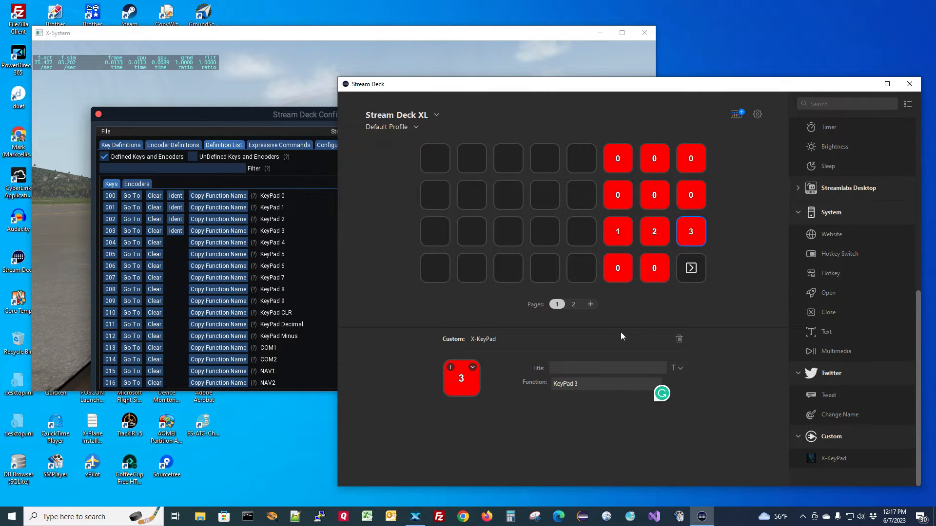
- Set the Functions of the second row's keypad keys to KeyPad 4, KeyPad 5 and KeyPad 6
{"action": "left_click", "coordinate": [628, 199]}
{"action": "left_click", "coordinate": [581, 385]}
{"action": "type", "text": "4"}
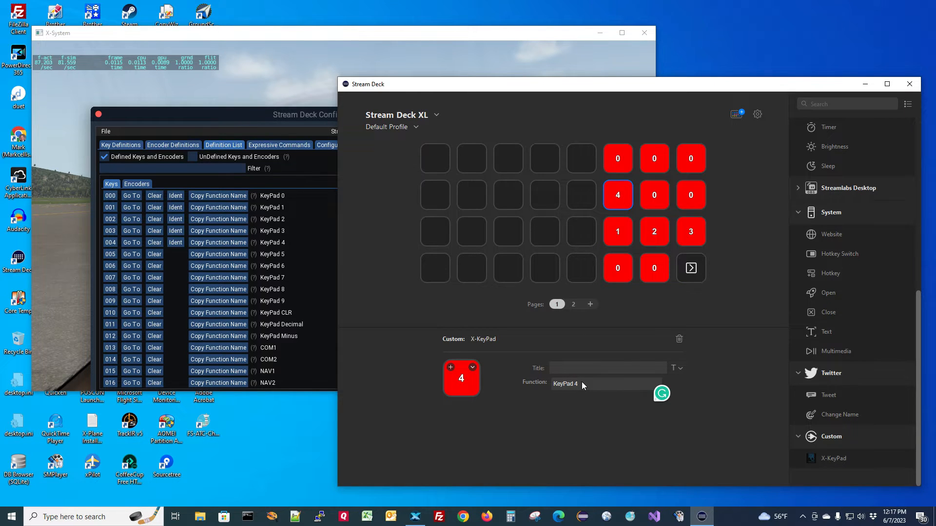
{"action": "left_click", "coordinate": [649, 204]}
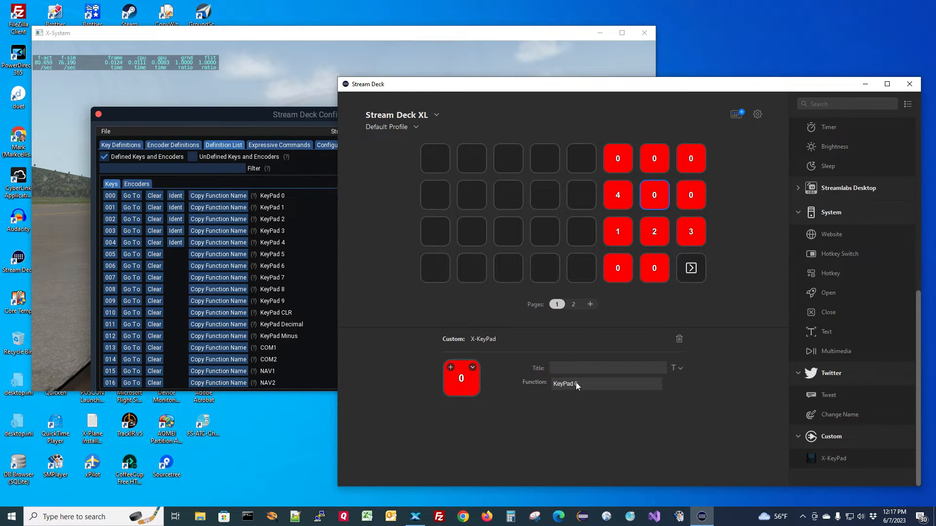
{"action": "left_click", "coordinate": [583, 383]}
{"action": "key", "text": "BackSpace"}
{"action": "type", "text": "5"}
{"action": "left_click", "coordinate": [690, 196]}
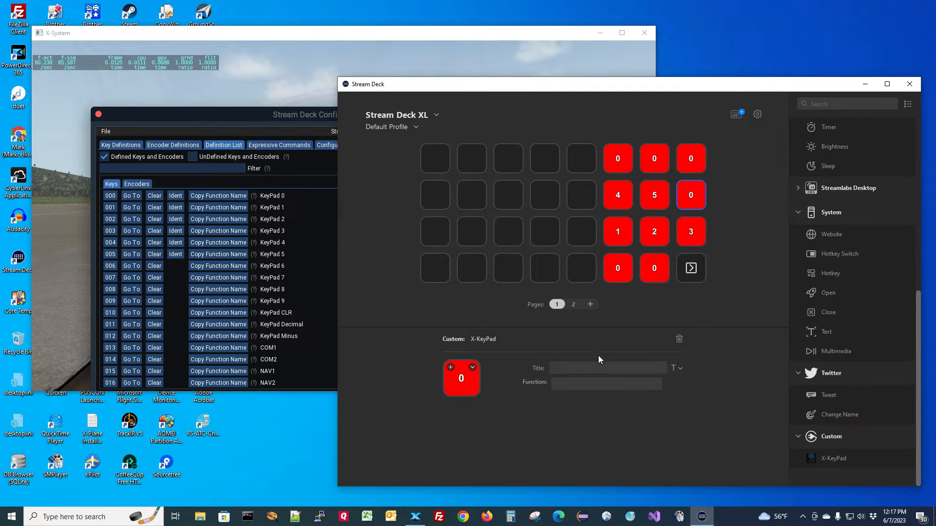
{"action": "left_click", "coordinate": [586, 385]}
{"action": "key", "text": "BackSpace"}
{"action": "type", "text": "6"}
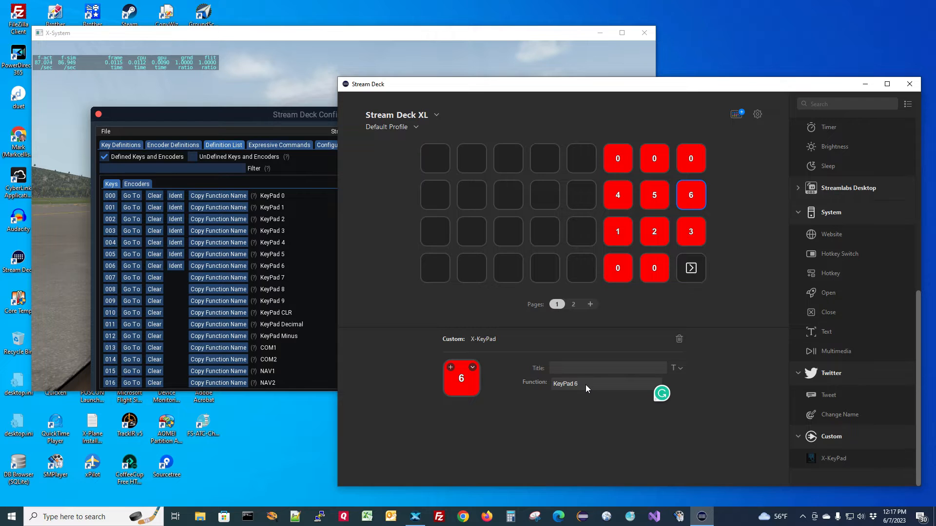
- Set the Functions of the first row's keypad keys to KeyPad 7, KeyPad 8 and KeyPad 9
{"action": "left_click", "coordinate": [614, 168]}
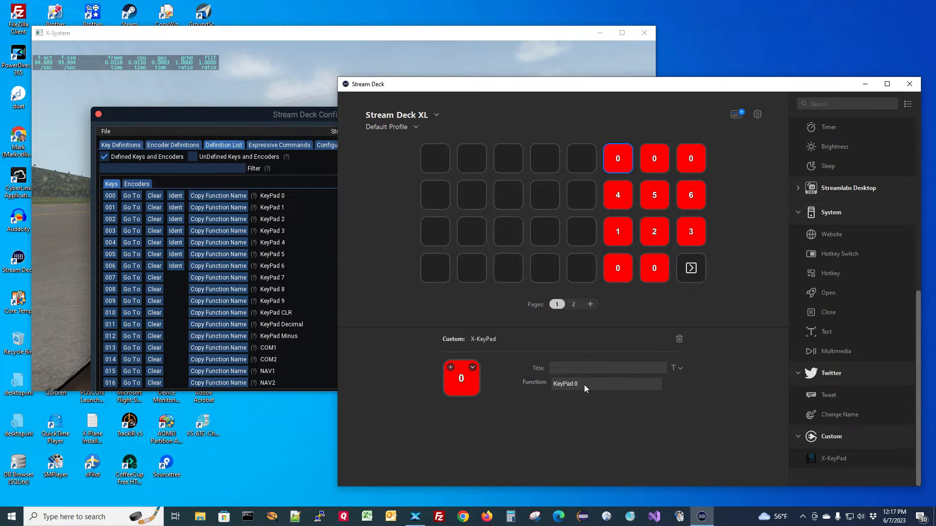
{"action": "left_click", "coordinate": [584, 385]}
{"action": "key", "text": "BackSpace"}
{"action": "type", "text": "7"}
{"action": "left_click", "coordinate": [646, 155]}
{"action": "left_click", "coordinate": [585, 383]}
{"action": "key", "text": "BackSpace"}
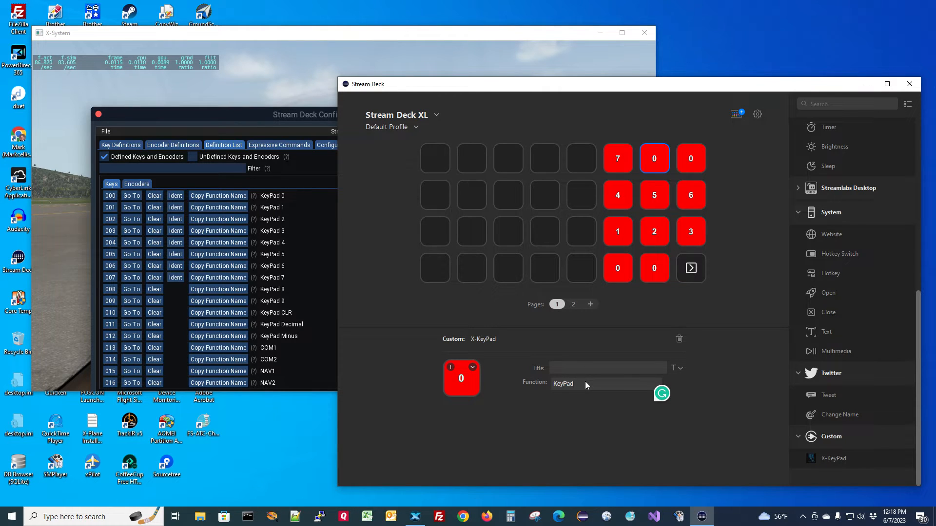
{"action": "type", "text": "8"}
{"action": "left_click", "coordinate": [691, 161]}
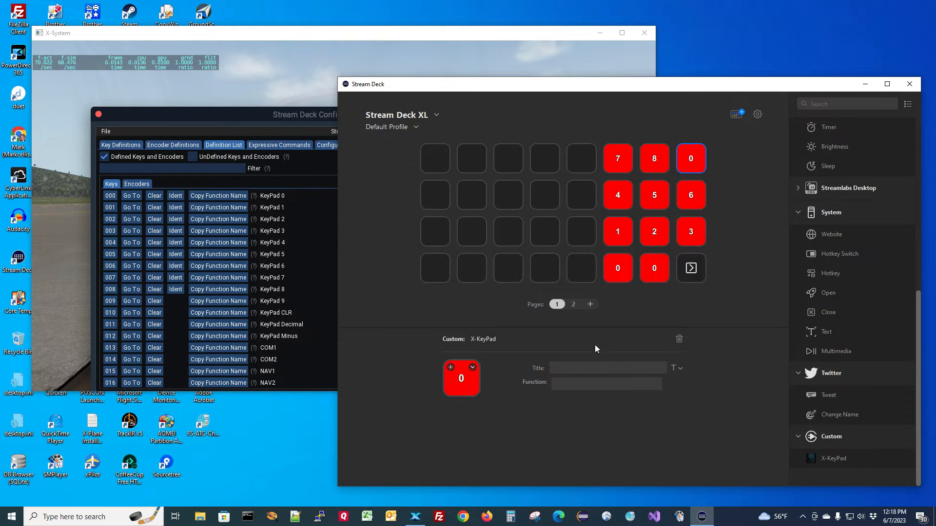
{"action": "left_click", "coordinate": [584, 384]}
{"action": "type", "text": "9"}
- Copy the KeyPad Decimal function name from the definition list and paste it as the Function of the last row's first keypad key
{"action": "left_click", "coordinate": [622, 268]}
{"action": "left_click", "coordinate": [232, 325]}
{"action": "left_click", "coordinate": [579, 451]}
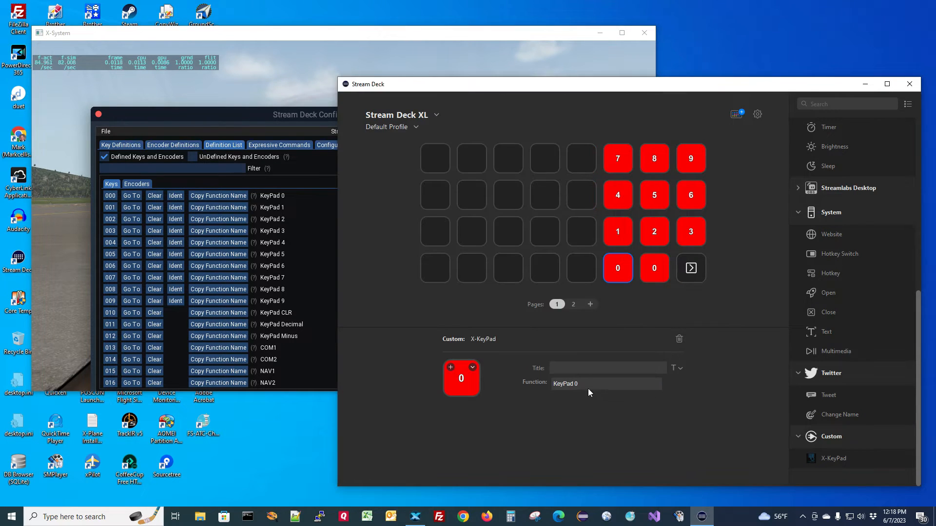
{"action": "left_click_drag", "start_coordinate": [560, 383], "coordinate": [540, 387]}
{"action": "key", "text": "ctrl+v"}
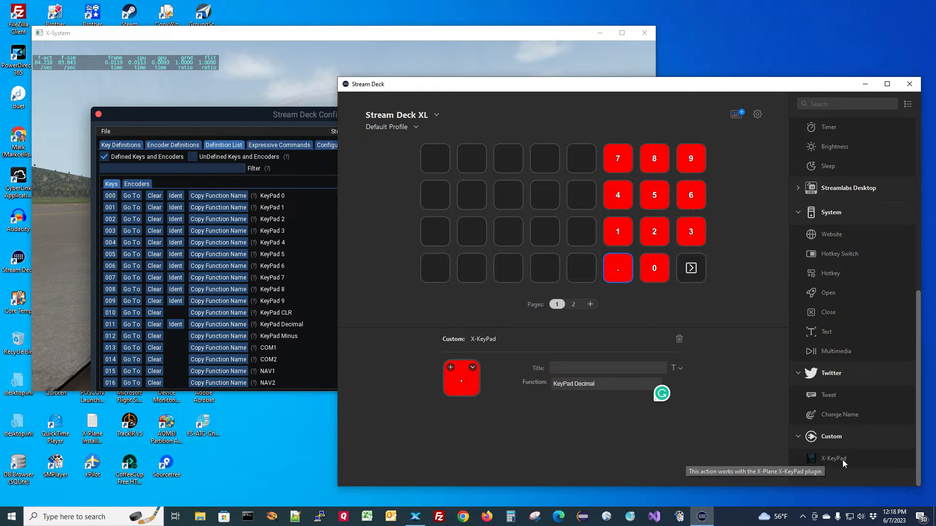
- Add an X-KeyPad key beside the 7 key and set its Function to KeyPad CLR, copied from the definition list
{"action": "left_click_drag", "start_coordinate": [844, 462], "coordinate": [585, 162]}
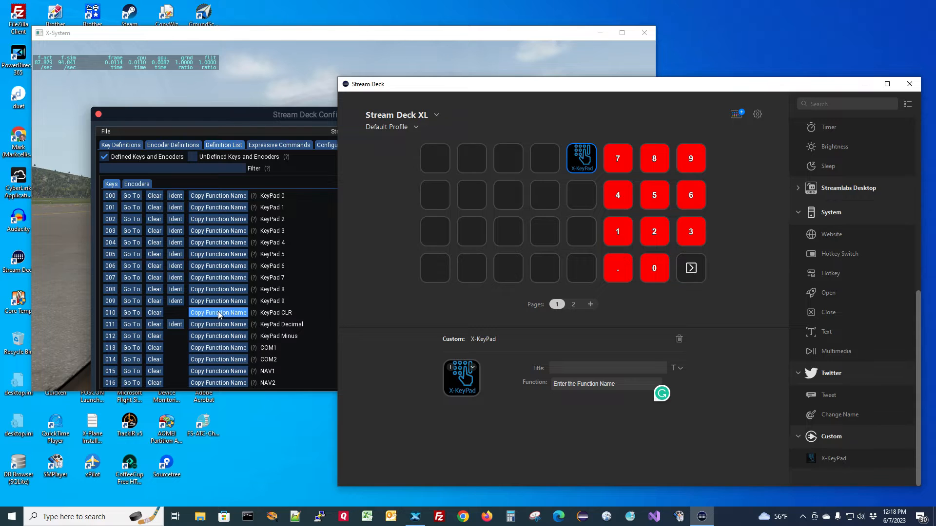
{"action": "left_click", "coordinate": [220, 314]}
{"action": "left_click", "coordinate": [489, 432]}
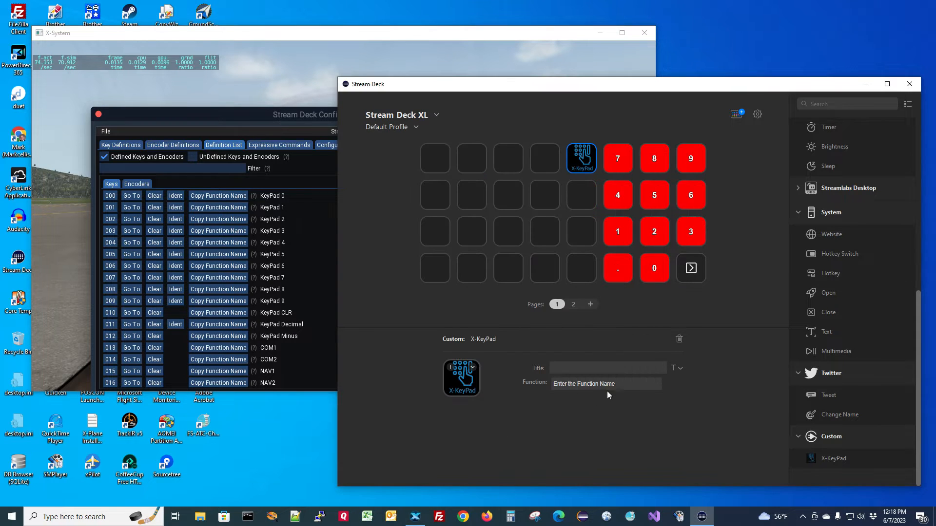
{"action": "left_click_drag", "start_coordinate": [620, 382], "coordinate": [545, 380]}
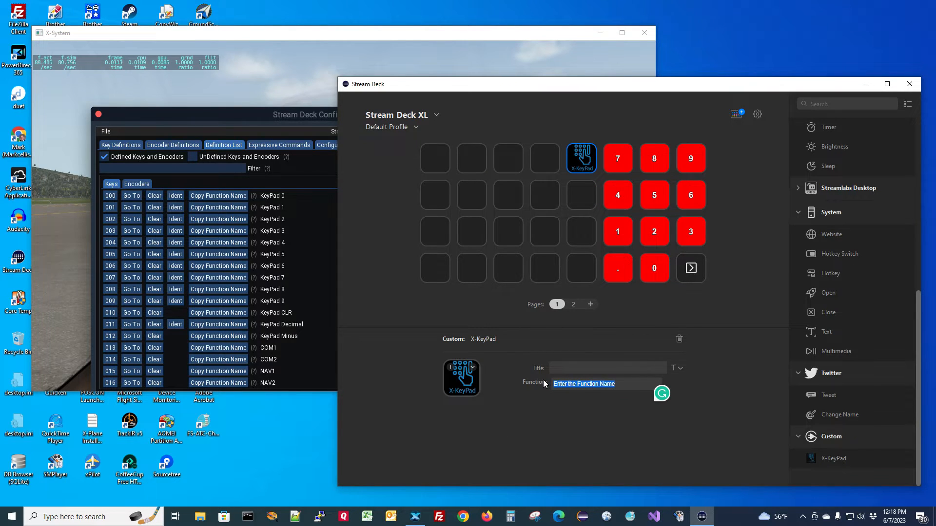
{"action": "key", "text": "ctrl+v"}
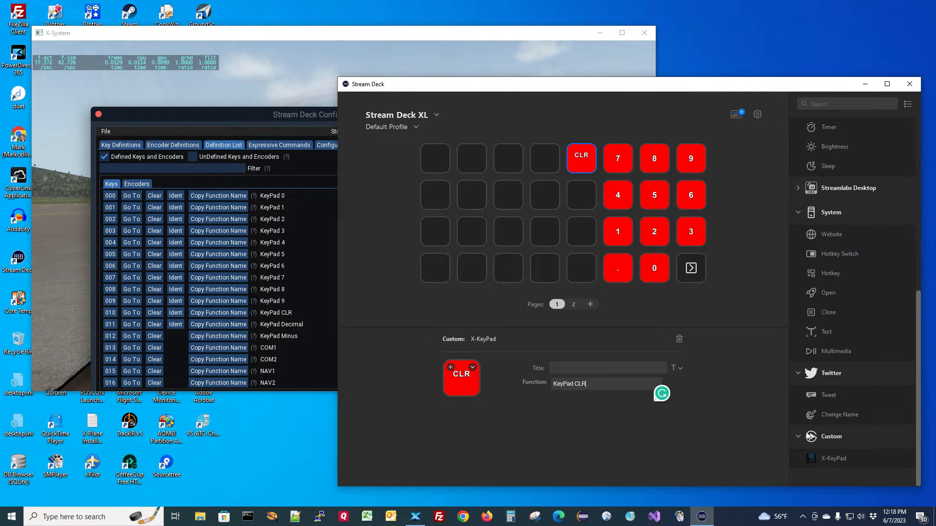
- Copy the decimal point key and paste it into the empty slot beside the 4 key
{"action": "left_click", "coordinate": [620, 270]}
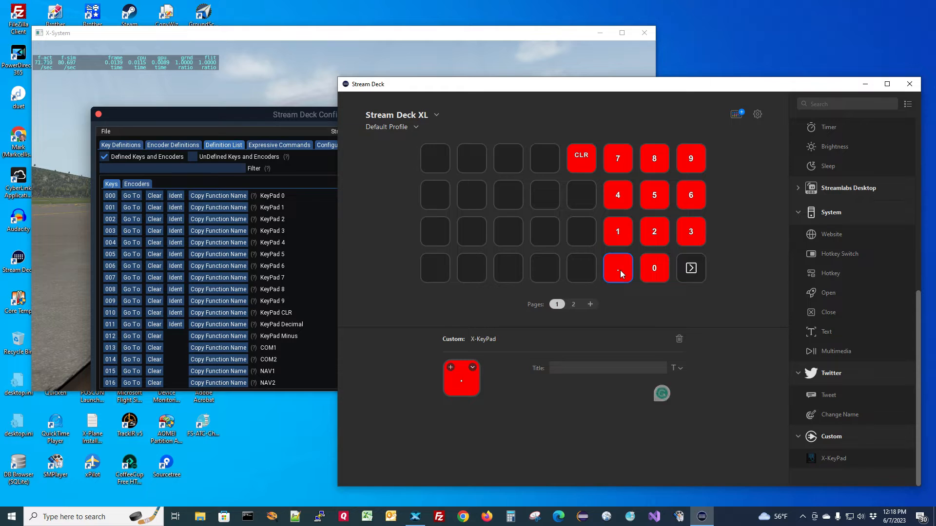
{"action": "right_click", "coordinate": [620, 270]}
{"action": "left_click", "coordinate": [633, 277]}
{"action": "left_click", "coordinate": [575, 196]}
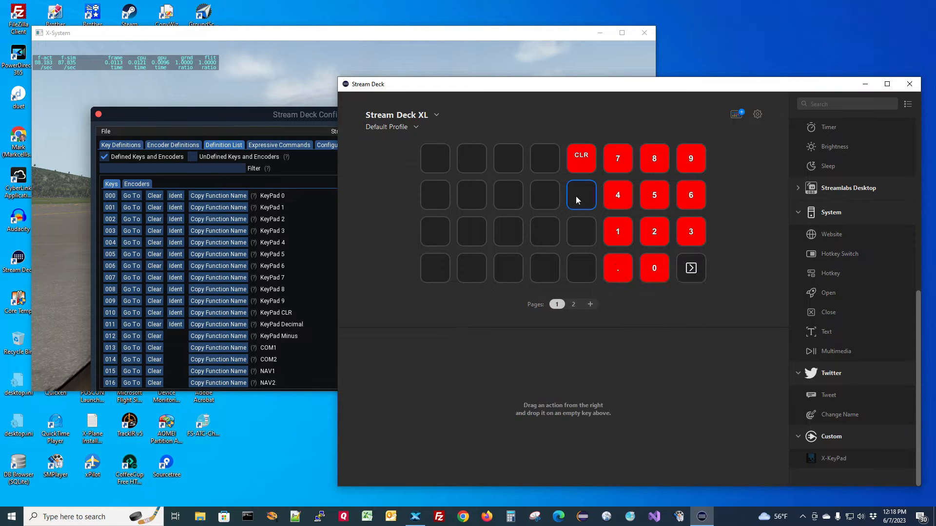
{"action": "right_click", "coordinate": [575, 196]}
{"action": "left_click", "coordinate": [595, 202]}
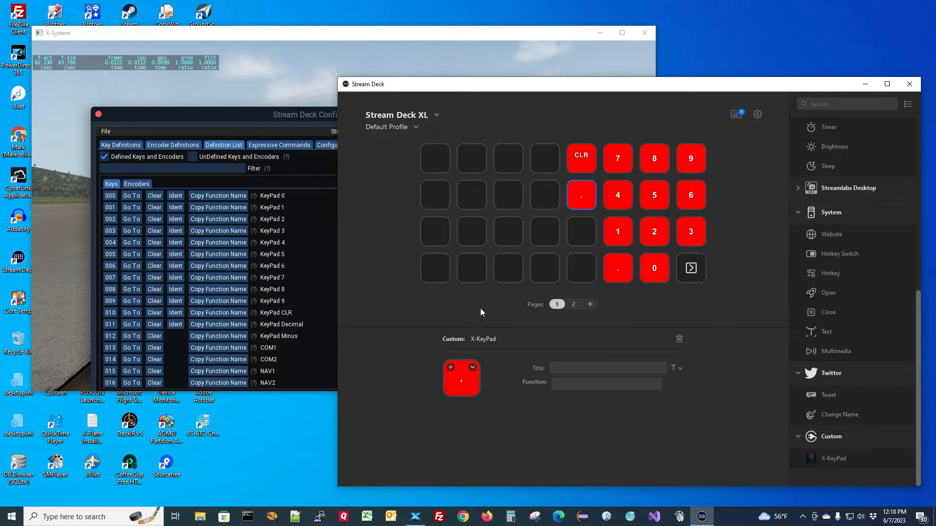
- Copy the KeyPad Minus function name from the definition list and paste it as the Function of the duplicated decimal key
{"action": "left_click", "coordinate": [218, 337]}
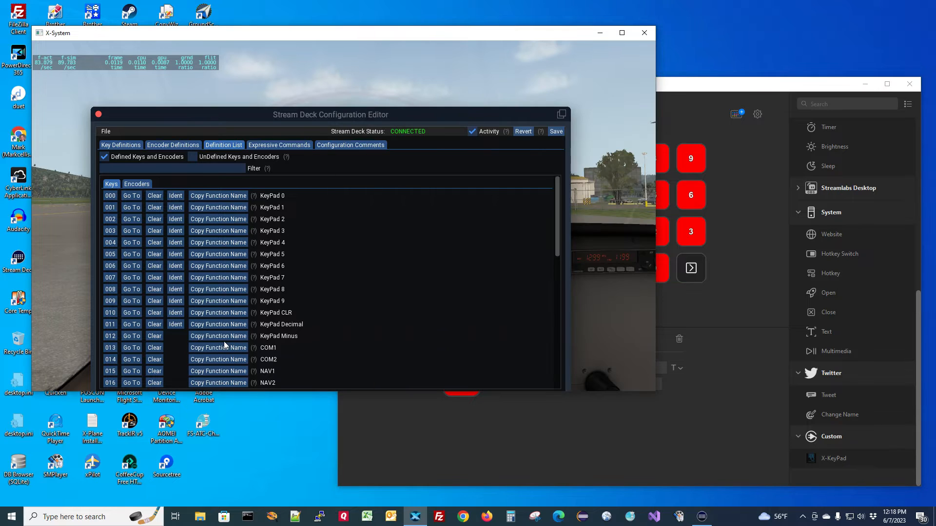
{"action": "left_click", "coordinate": [374, 419]}
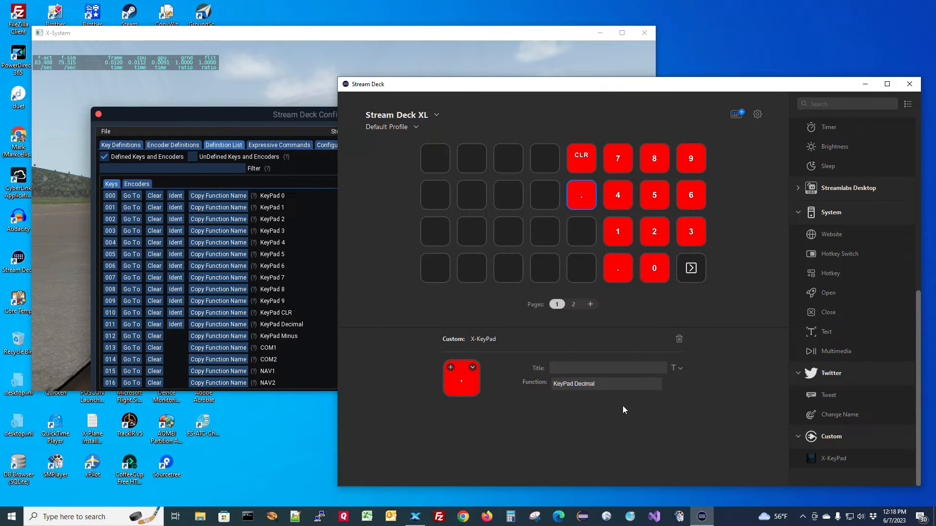
{"action": "left_click", "coordinate": [607, 386]}
{"action": "left_click_drag", "start_coordinate": [607, 386], "coordinate": [537, 382]}
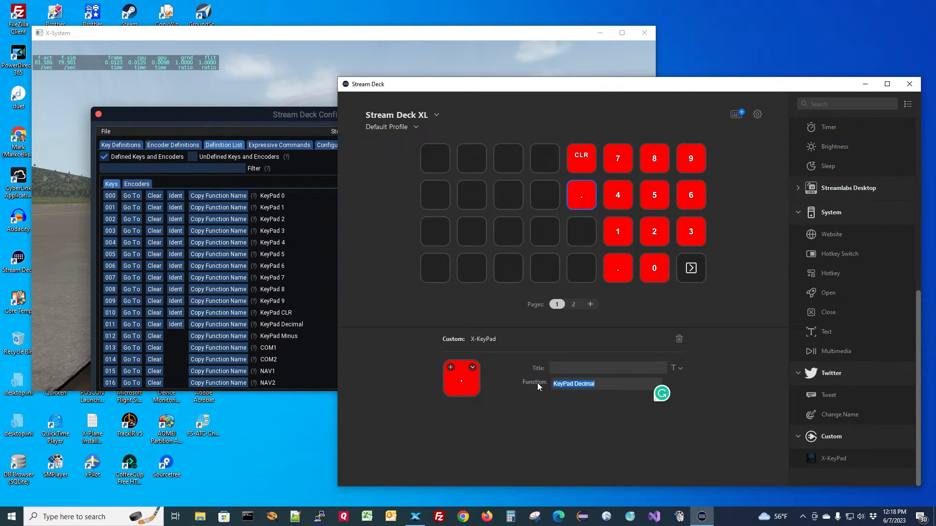
{"action": "key", "text": "ctrl+v"}
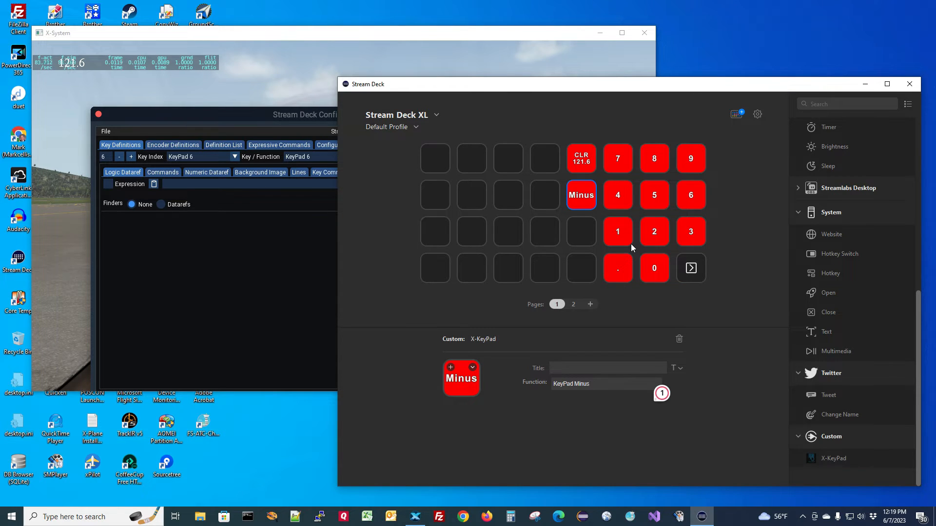
- Add an X-KeyPad key in the first slot of the first row and set its Function to COM1, copied from the definition list
{"action": "left_click_drag", "start_coordinate": [837, 459], "coordinate": [438, 160]}
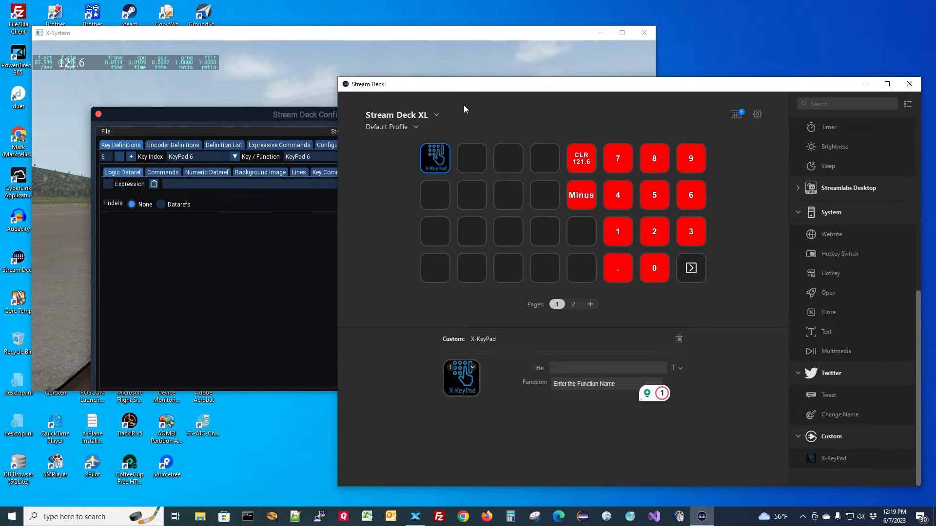
{"action": "left_click_drag", "start_coordinate": [454, 89], "coordinate": [366, 87]}
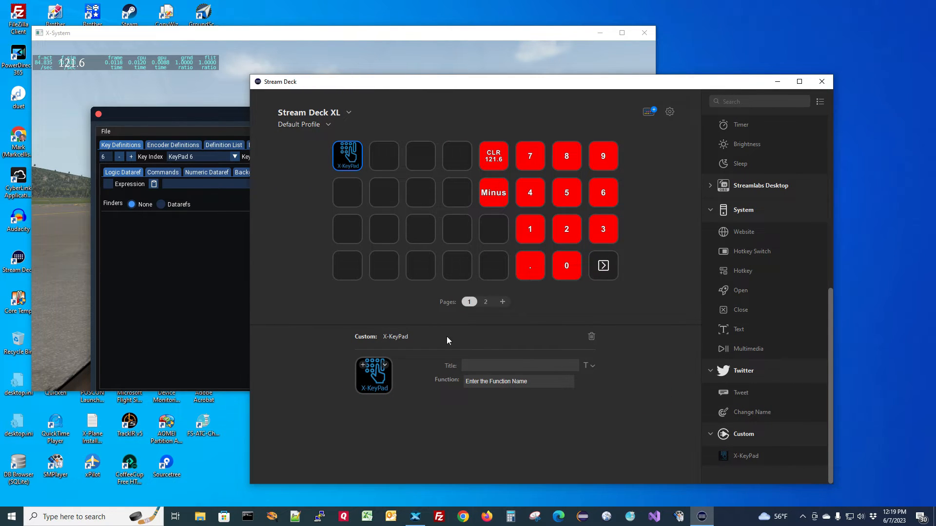
{"action": "left_click", "coordinate": [191, 118]}
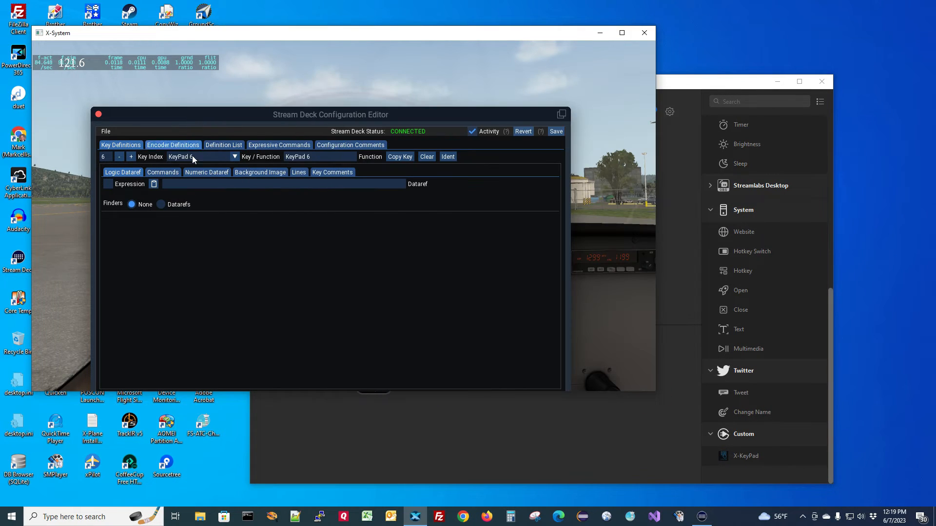
{"action": "left_click", "coordinate": [225, 145]}
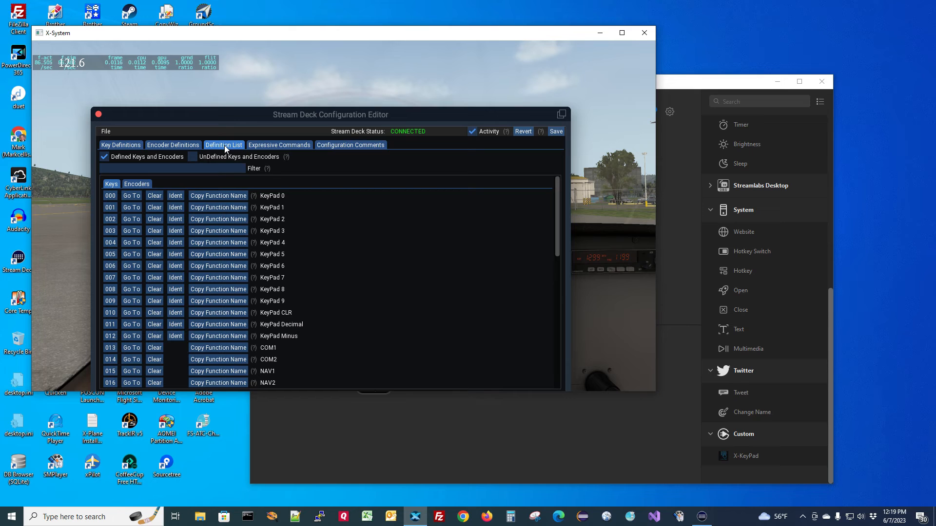
{"action": "left_click", "coordinate": [216, 350]}
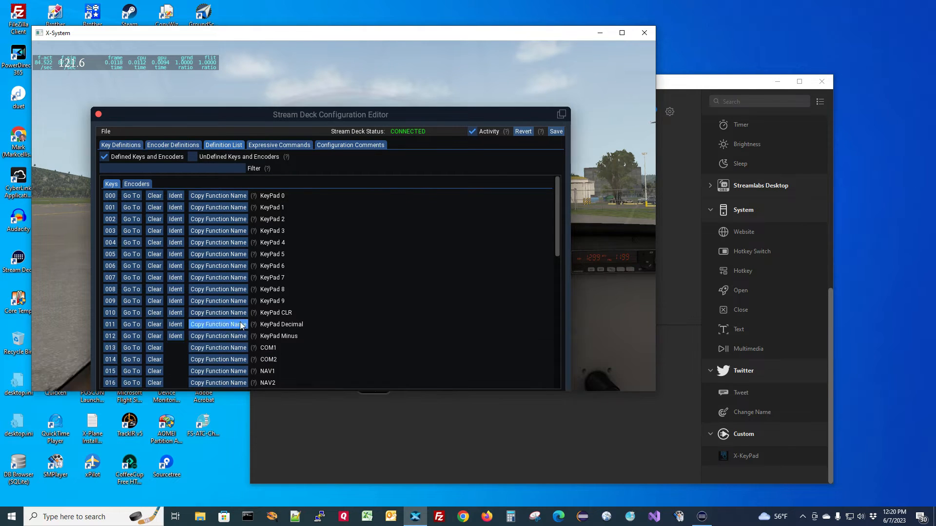
{"action": "left_click", "coordinate": [538, 460]}
{"action": "left_click", "coordinate": [537, 382]}
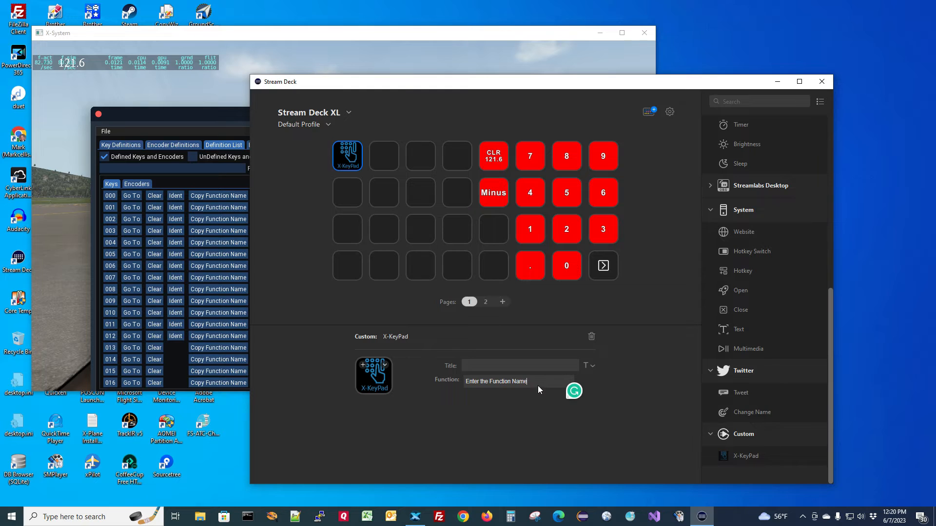
{"action": "key", "text": "ctrl+v"}
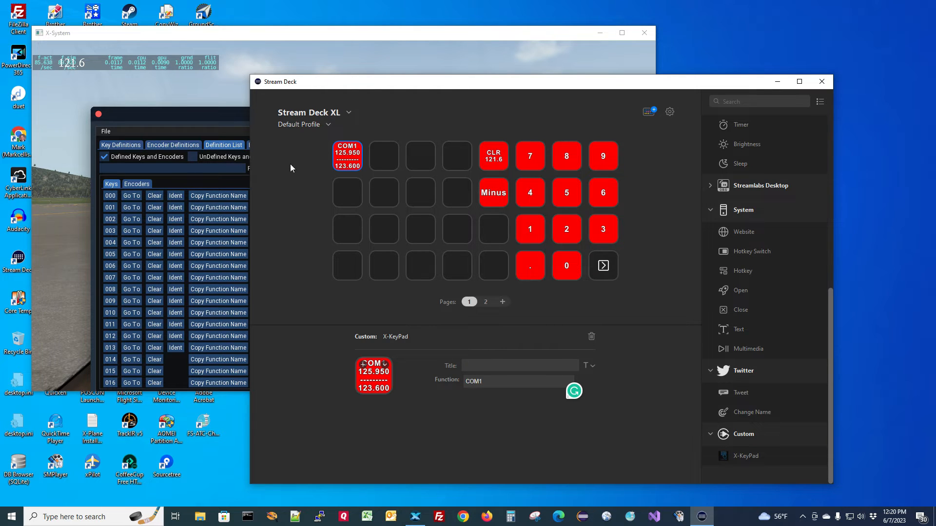
- Duplicate the COM1 key into the slot next to it and set the copy's Function to COM2
{"action": "left_click", "coordinate": [245, 36]}
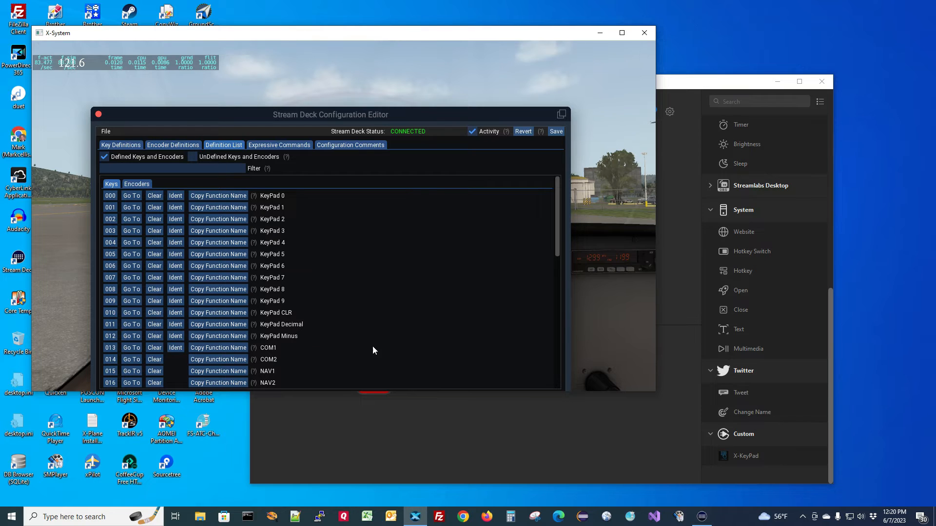
{"action": "left_click", "coordinate": [681, 92]}
{"action": "right_click", "coordinate": [351, 156]}
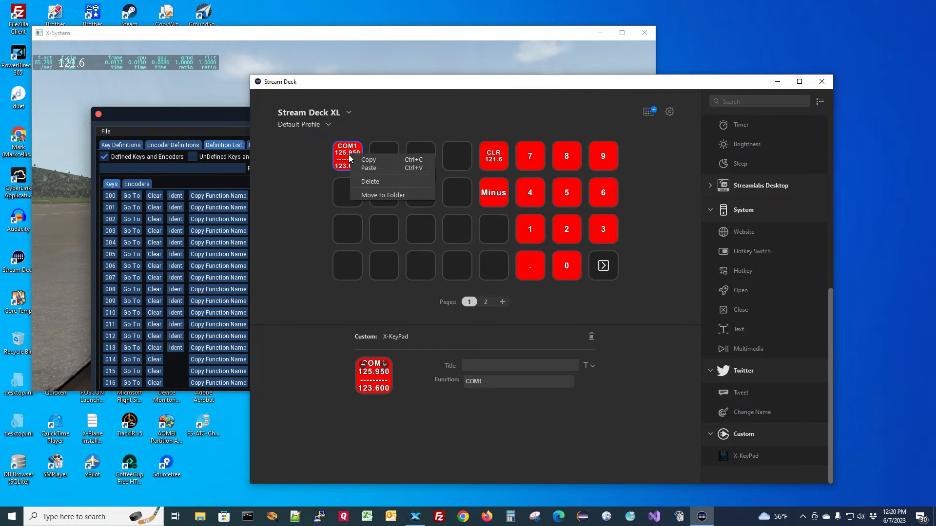
{"action": "left_click", "coordinate": [375, 163]}
{"action": "left_click", "coordinate": [375, 163]}
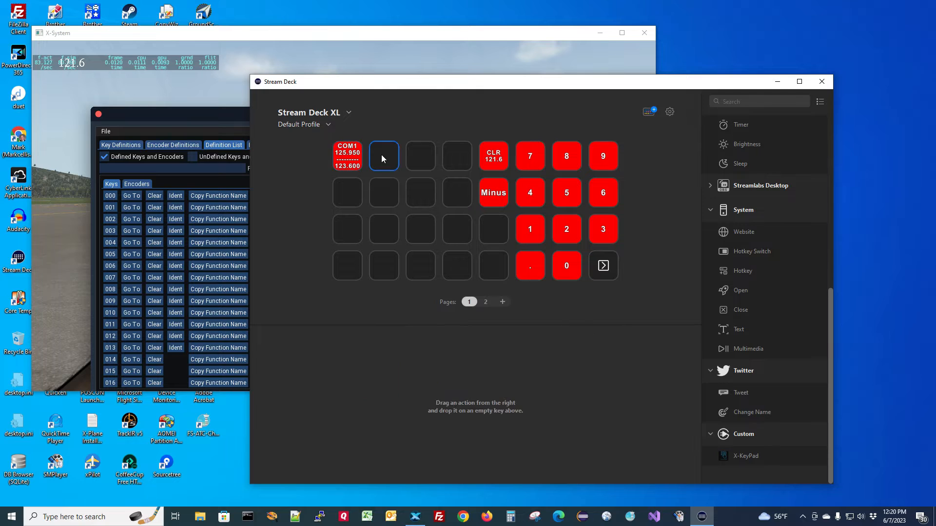
{"action": "right_click", "coordinate": [381, 155]}
{"action": "left_click", "coordinate": [402, 162]}
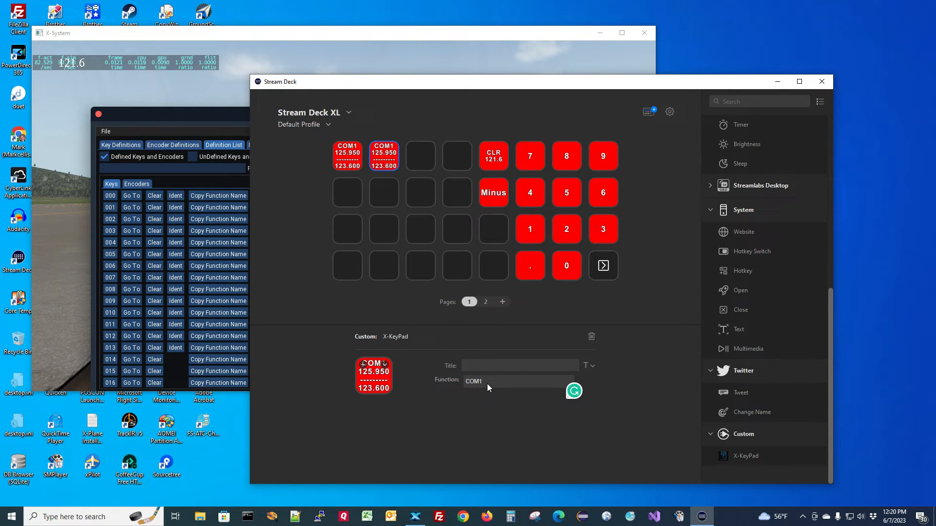
{"action": "type", "text": "2"}
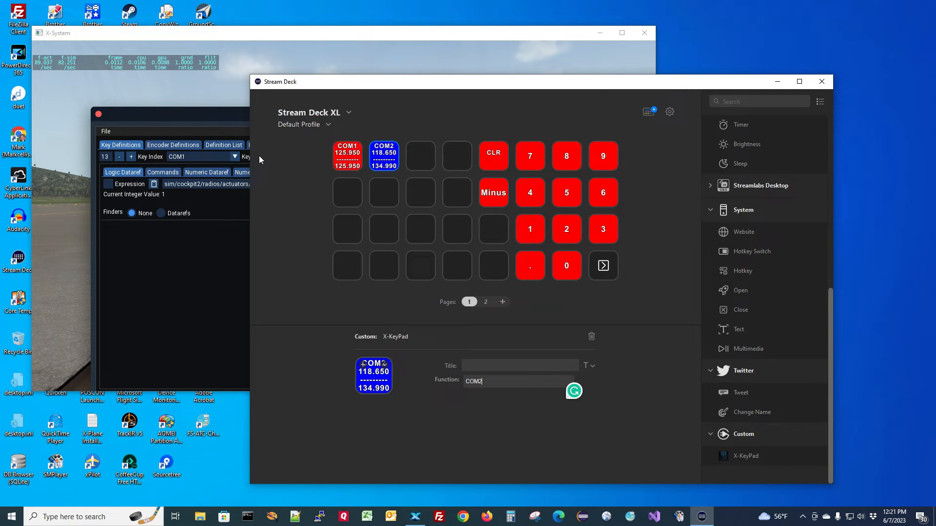
- Enter the frequency 121.6 for COM1 with the keypad keys
{"action": "left_click", "coordinate": [530, 233]}
{"action": "left_click", "coordinate": [570, 233]}
{"action": "left_click", "coordinate": [520, 234]}
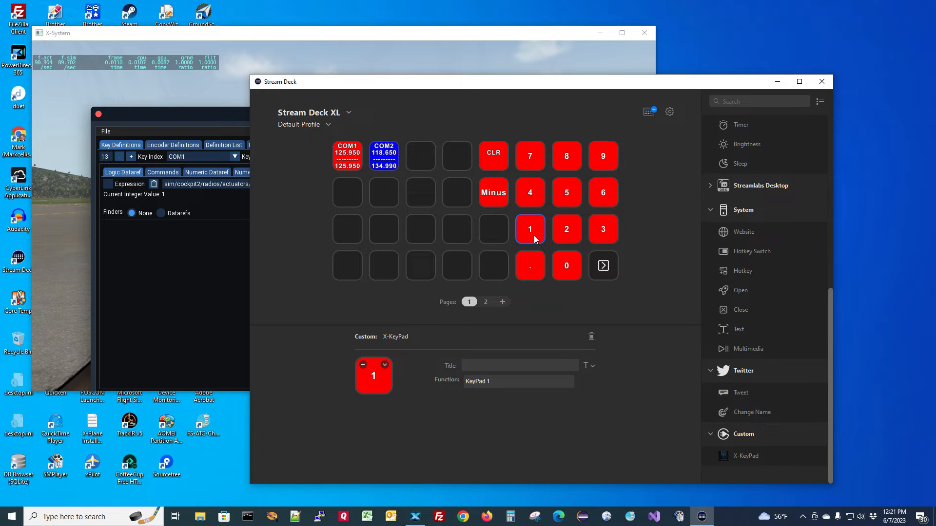
{"action": "left_click", "coordinate": [534, 235]}
{"action": "type", "text": "21.6"}
- Copy the XPDR CODE function name from the configuration editor's definition list
{"action": "left_click", "coordinate": [244, 35]}
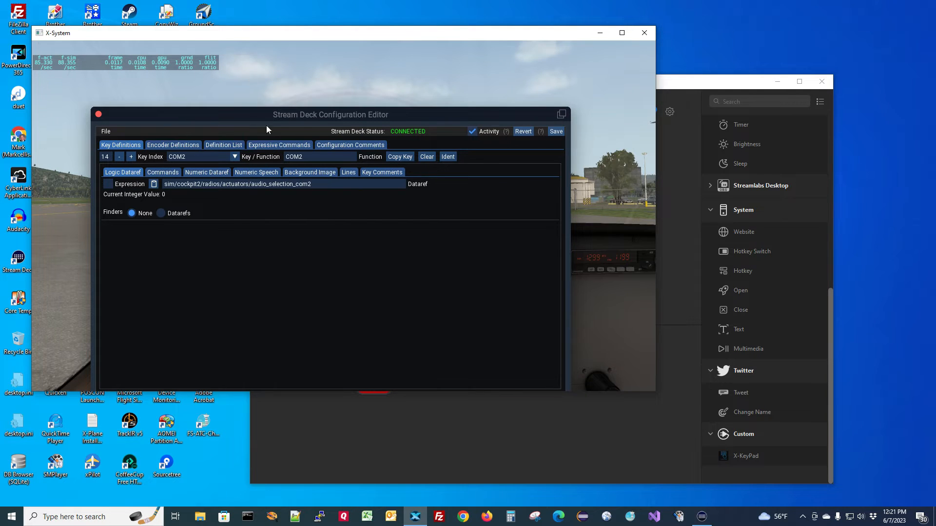
{"action": "left_click", "coordinate": [235, 145]}
{"action": "scroll", "coordinate": [233, 319], "scroll_direction": "down", "scroll_amount": 1}
{"action": "scroll", "coordinate": [232, 320], "scroll_direction": "down", "scroll_amount": 1}
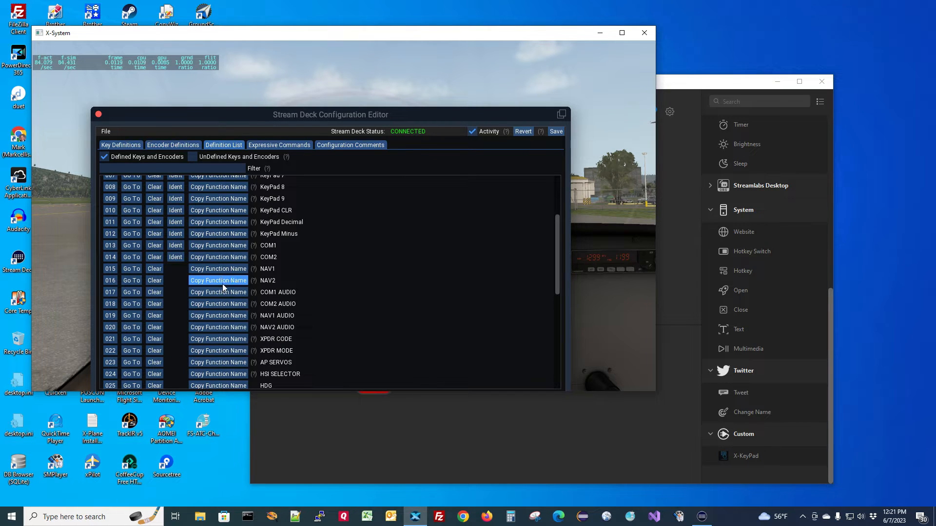
{"action": "scroll", "coordinate": [219, 324], "scroll_direction": "down", "scroll_amount": 2}
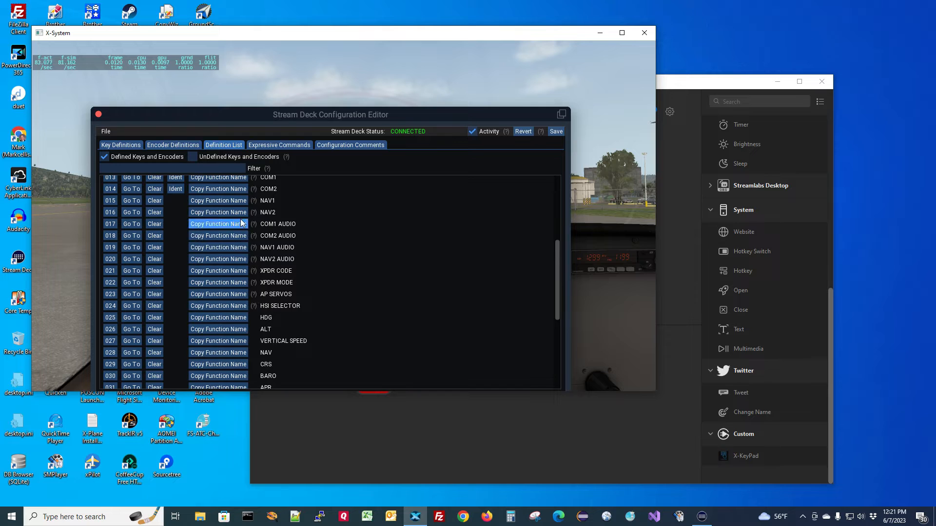
{"action": "left_click", "coordinate": [229, 272]}
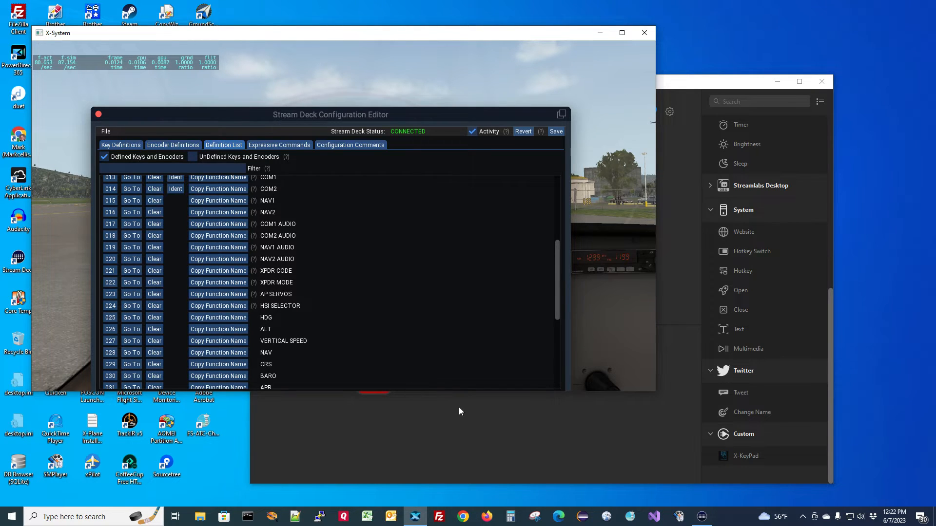
- Add an X-KeyPad key next to COM2 and set its Function to XPDR CODE
{"action": "left_click", "coordinate": [471, 424]}
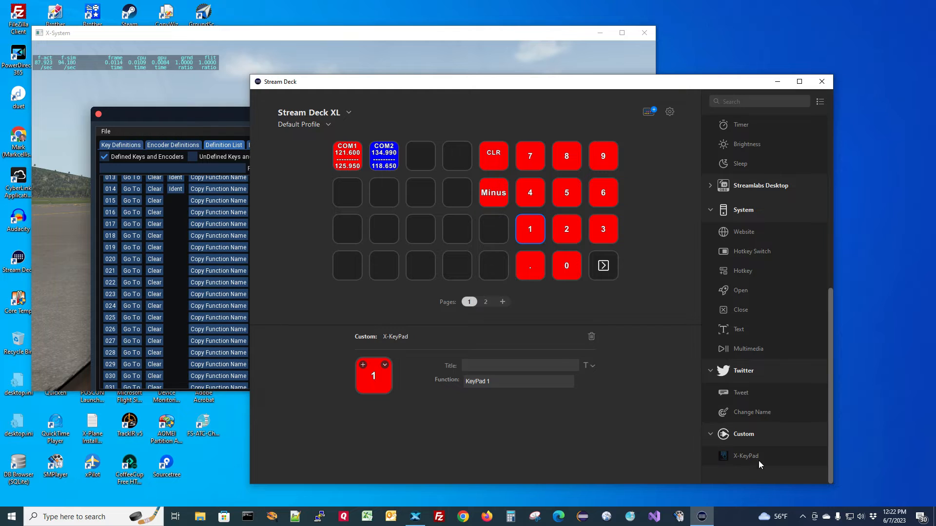
{"action": "left_click_drag", "start_coordinate": [755, 458], "coordinate": [428, 160]}
{"action": "left_click", "coordinate": [537, 381]}
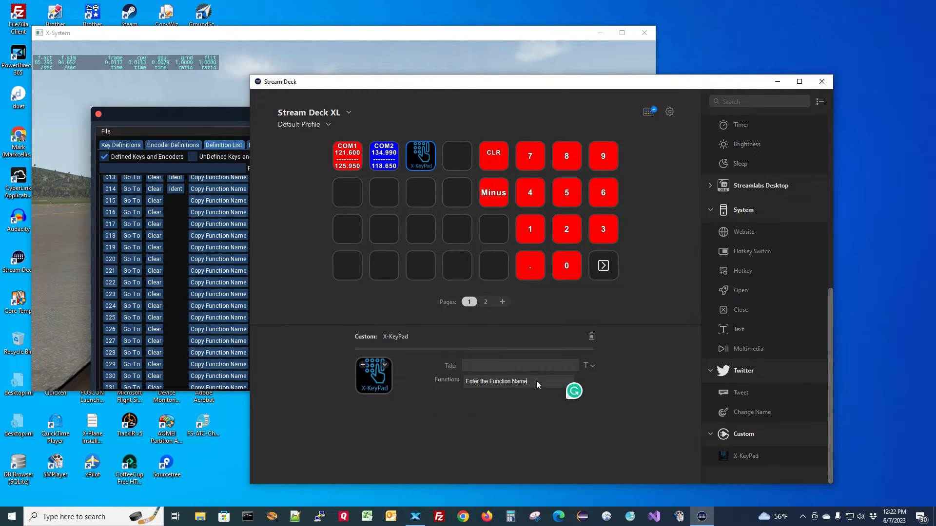
{"action": "type", "text": "XPDR CODE"}
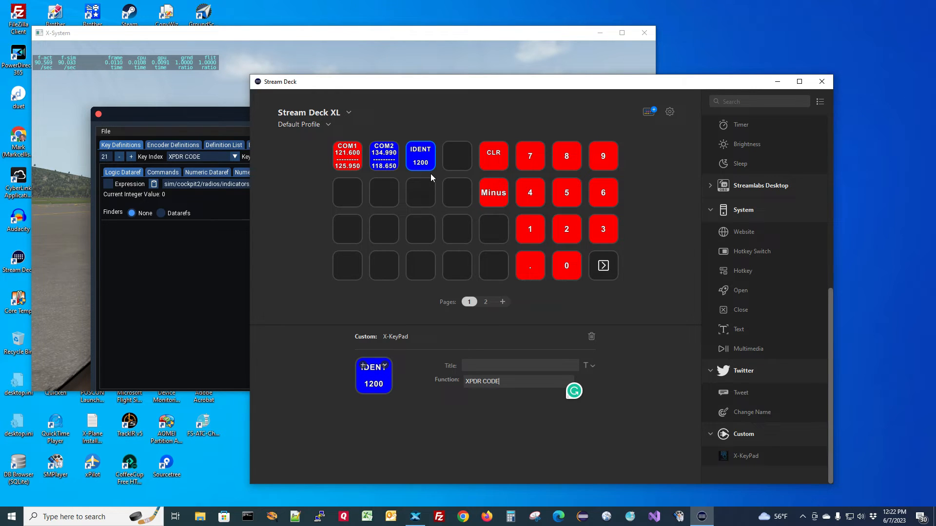
- Copy the XPDR CODE key from page 1 into the first slot of the second row on page 2
{"action": "left_click", "coordinate": [486, 302]}
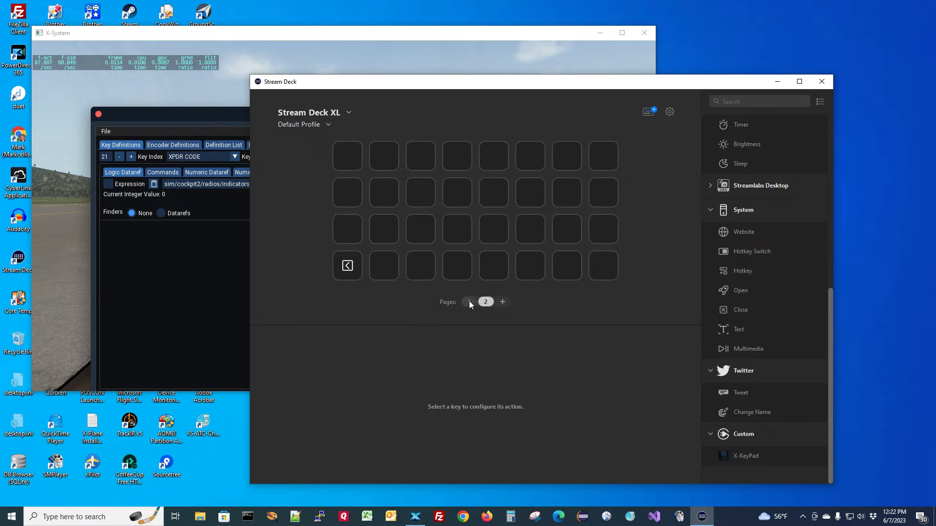
{"action": "left_click", "coordinate": [470, 302]}
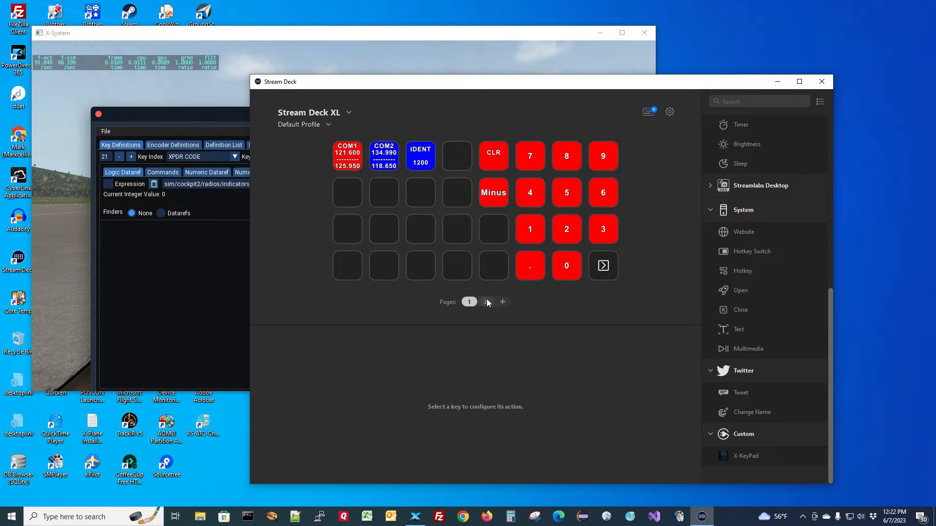
{"action": "right_click", "coordinate": [419, 161]}
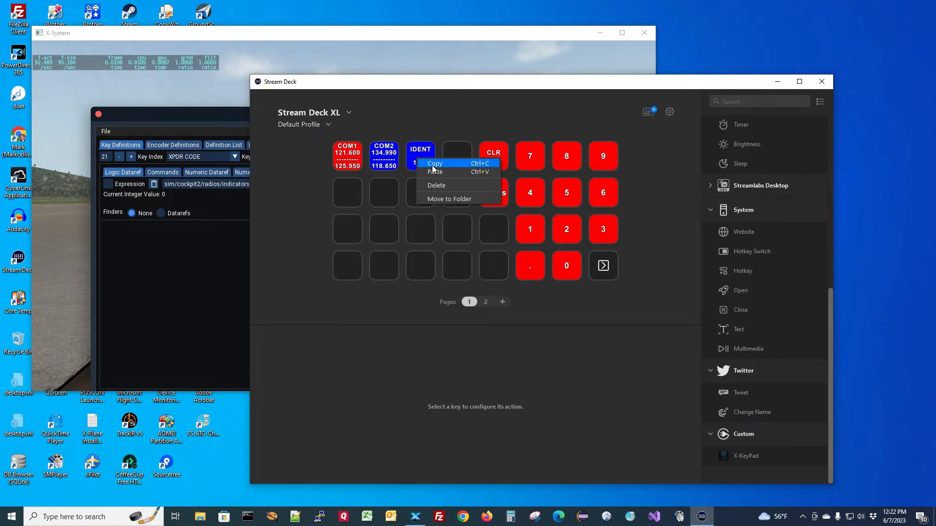
{"action": "left_click", "coordinate": [434, 170]}
{"action": "left_click", "coordinate": [486, 302]}
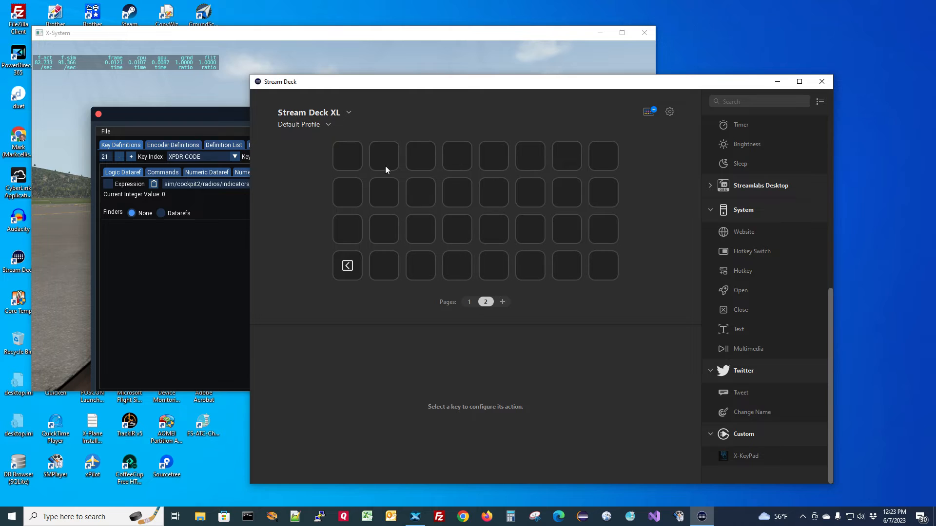
{"action": "left_click", "coordinate": [346, 191]}
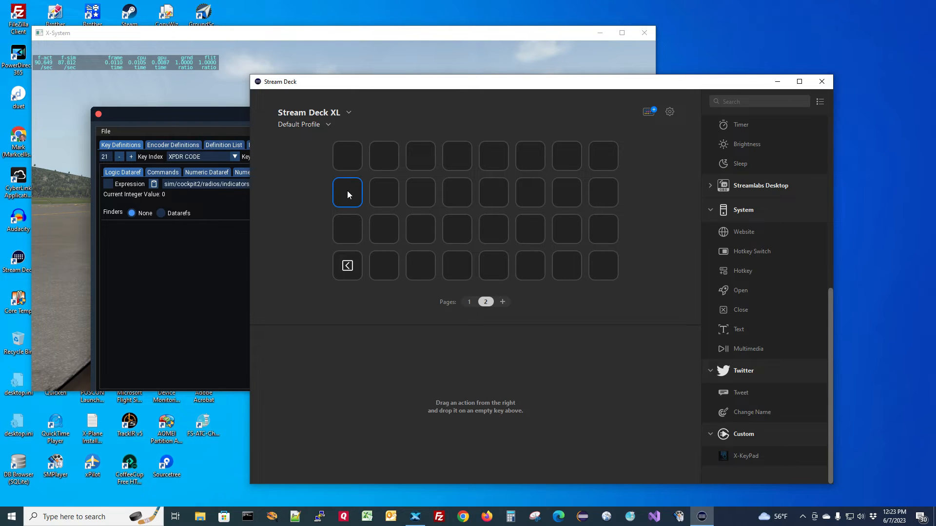
{"action": "right_click", "coordinate": [347, 191]}
{"action": "left_click", "coordinate": [368, 197]}
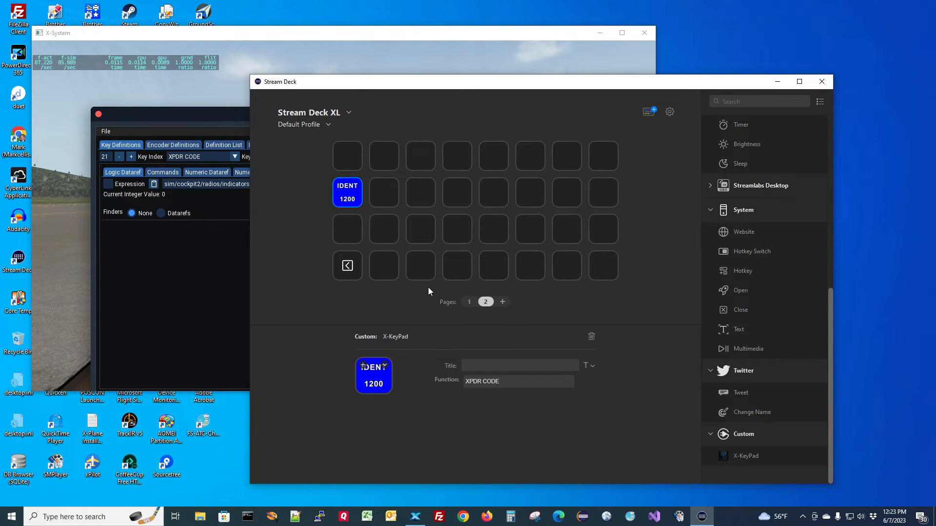
- Delete the original XPDR CODE key from page 1 and check the copy on page 2
{"action": "left_click", "coordinate": [469, 302]}
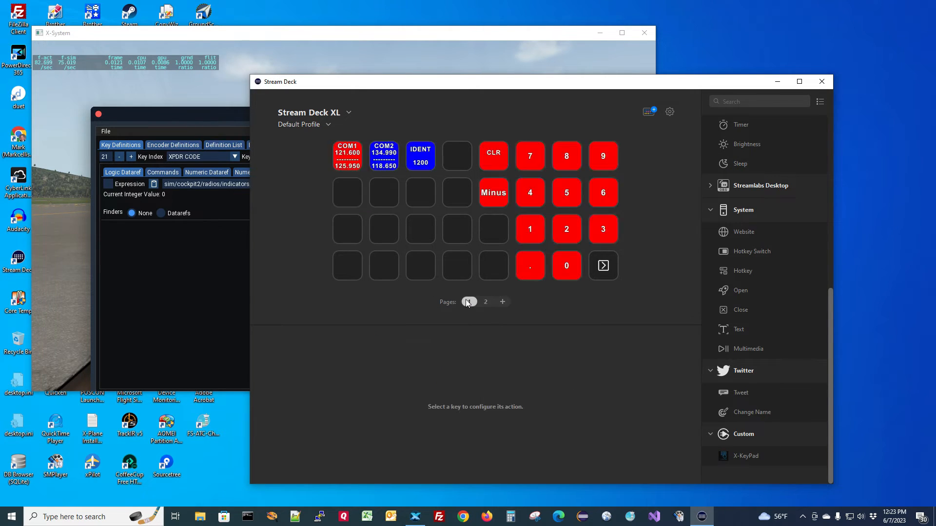
{"action": "right_click", "coordinate": [418, 159]}
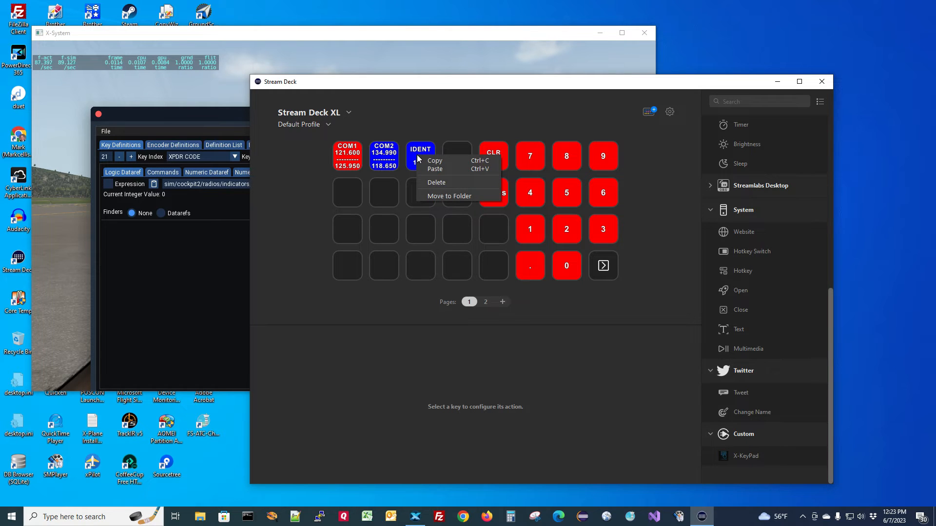
{"action": "left_click", "coordinate": [437, 182]}
{"action": "left_click", "coordinate": [486, 302]}
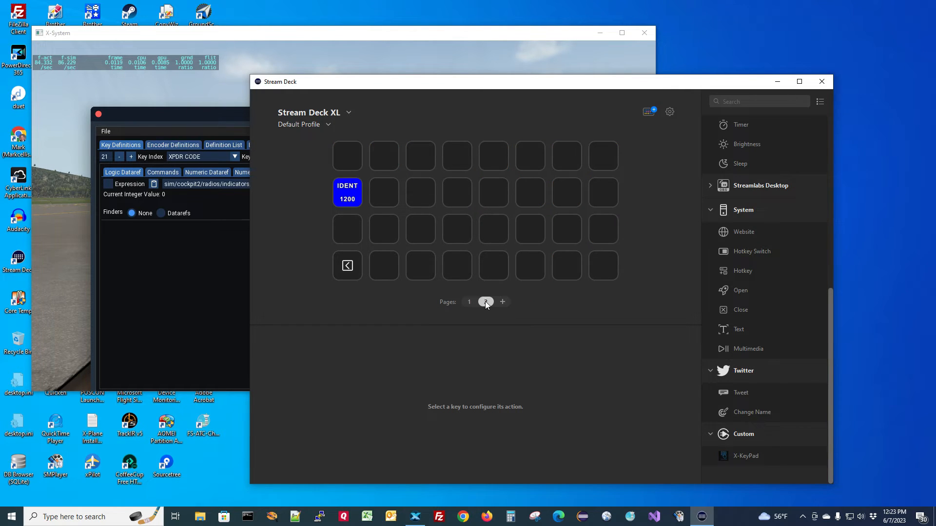
{"action": "left_click", "coordinate": [469, 302]}
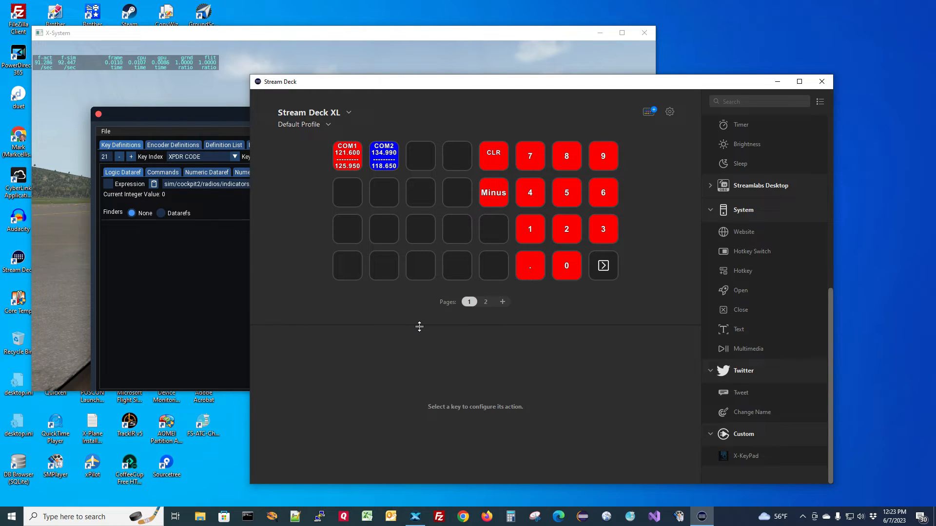
{"action": "double_click", "coordinate": [604, 266]}
- Move Stream Deck aside, maximize the simulator window and clear the Taxi Lights definition at index 032 from the definition list
{"action": "left_click_drag", "start_coordinate": [465, 87], "coordinate": [935, 98]}
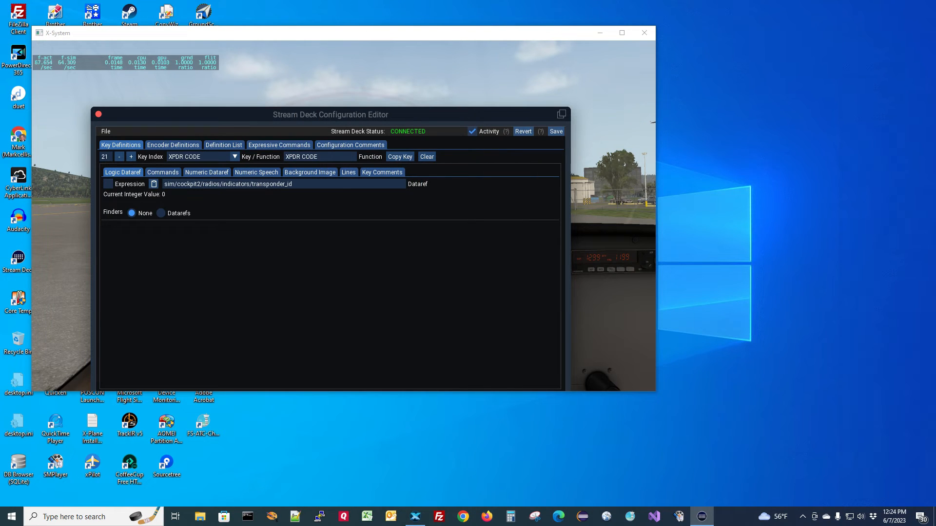
{"action": "left_click", "coordinate": [622, 32]}
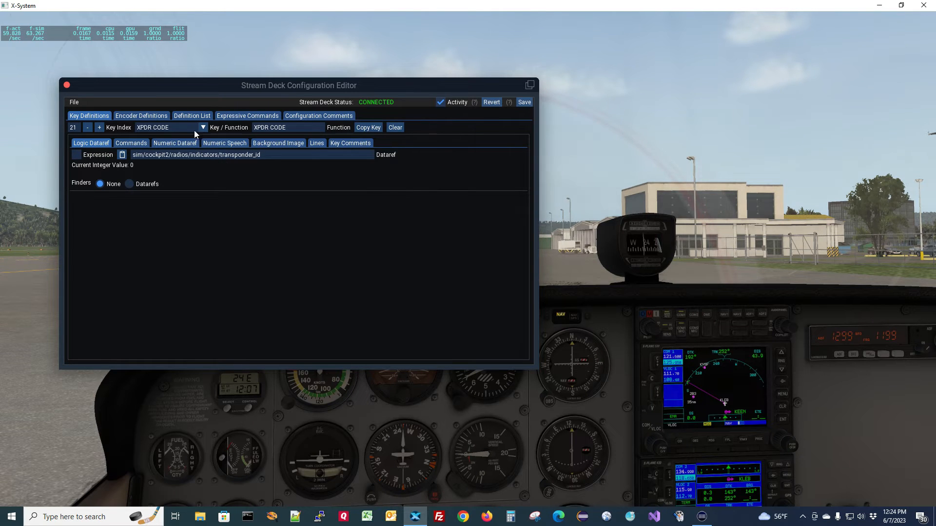
{"action": "left_click", "coordinate": [194, 115]}
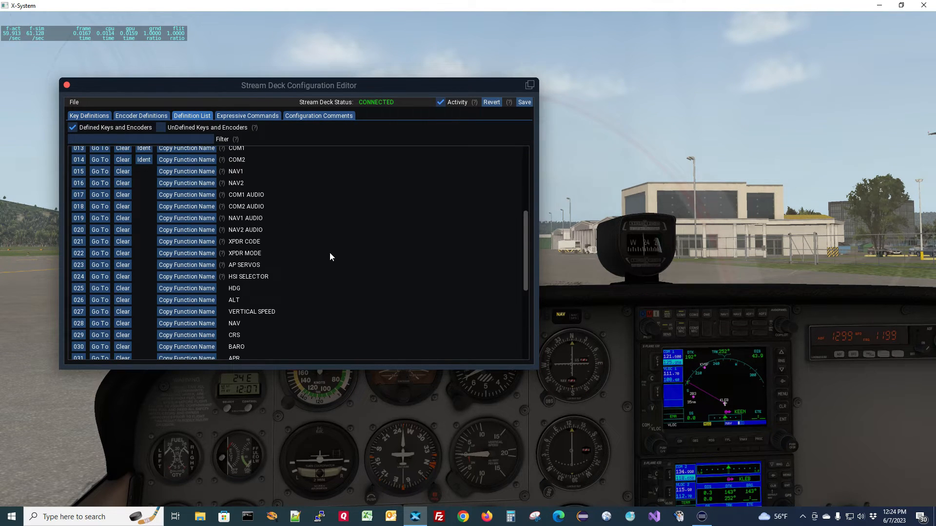
{"action": "scroll", "coordinate": [330, 253], "scroll_direction": "down", "scroll_amount": 3}
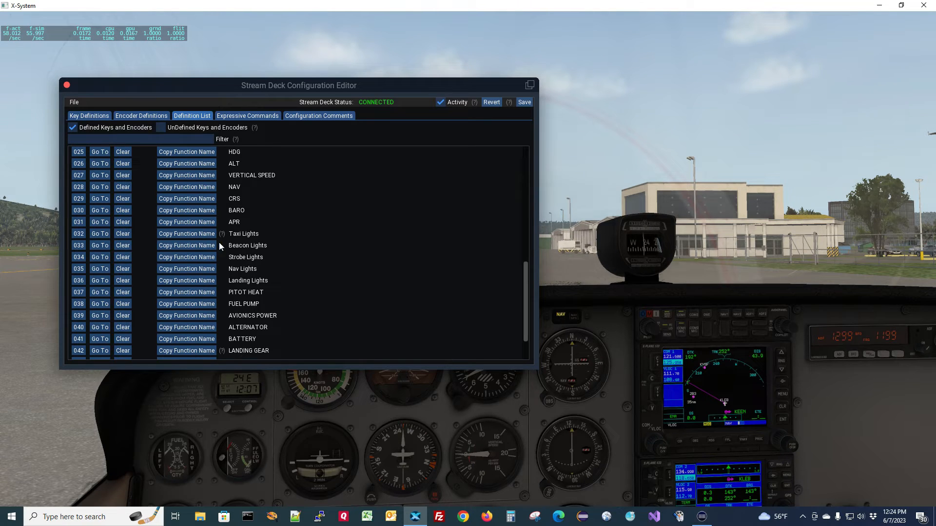
{"action": "left_click", "coordinate": [123, 234]}
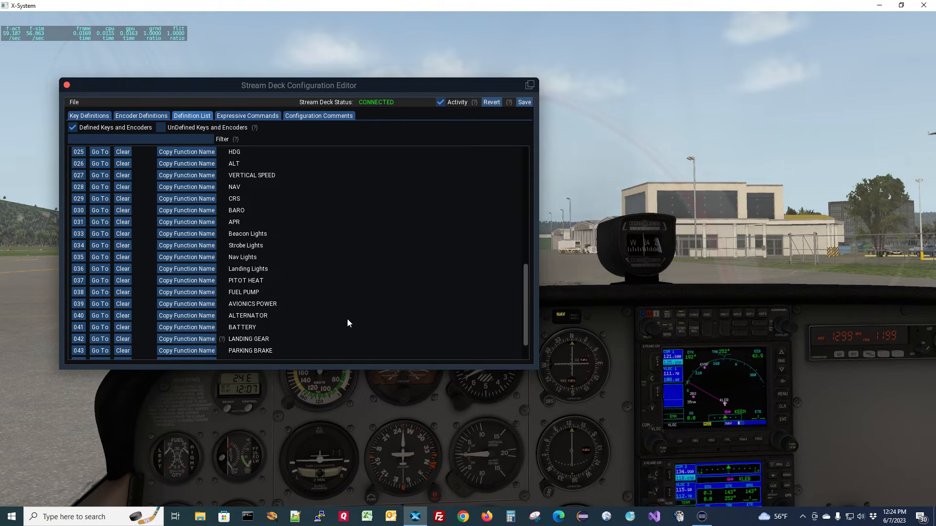
{"action": "left_click_drag", "start_coordinate": [409, 85], "coordinate": [497, 84]}
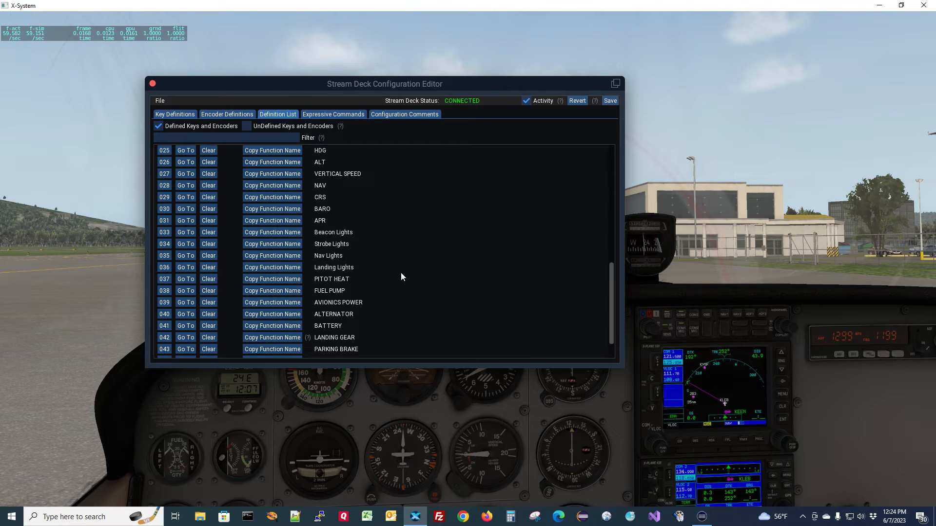
{"action": "left_click", "coordinate": [183, 116]}
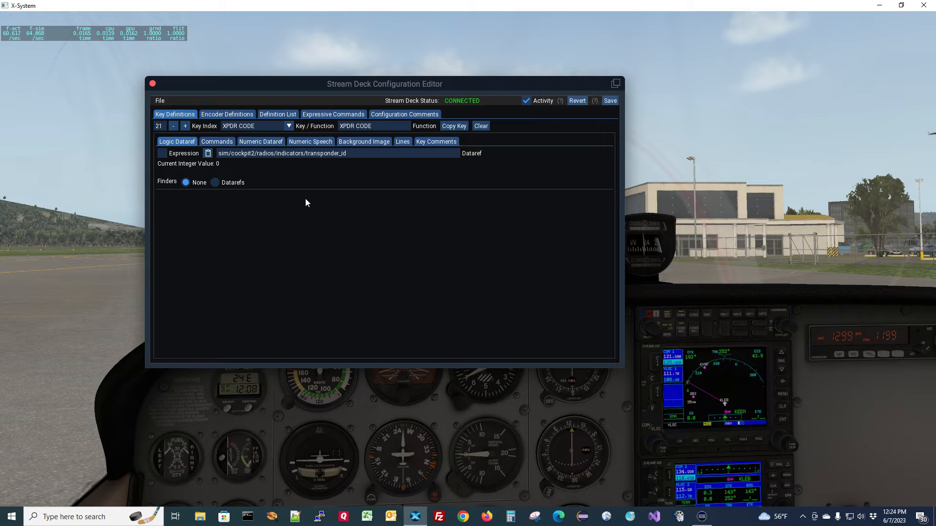
{"action": "left_click", "coordinate": [288, 127]}
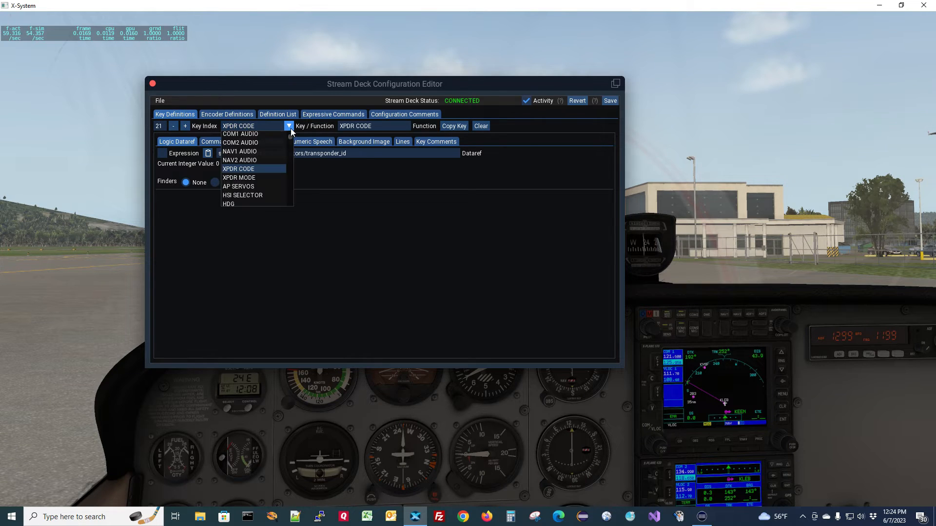
{"action": "scroll", "coordinate": [269, 161], "scroll_direction": "down", "scroll_amount": 8}
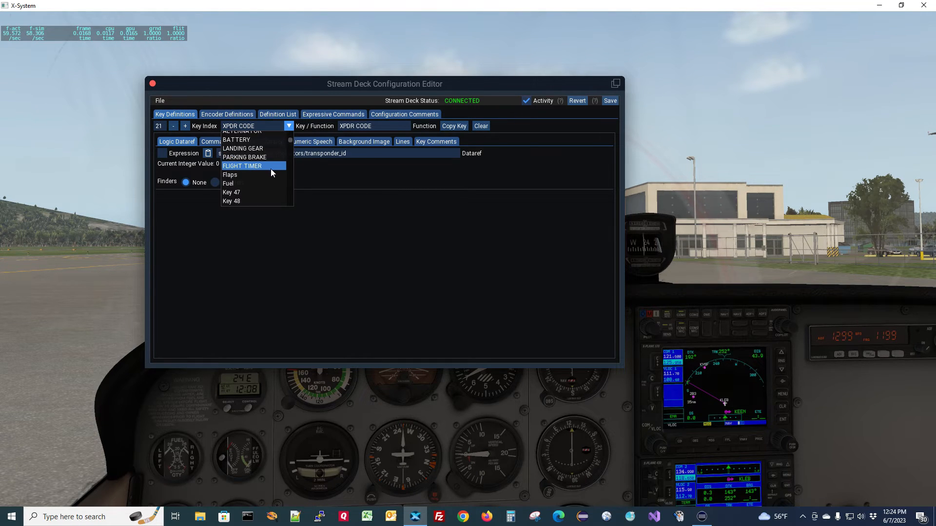
{"action": "scroll", "coordinate": [271, 176], "scroll_direction": "down", "scroll_amount": 2}
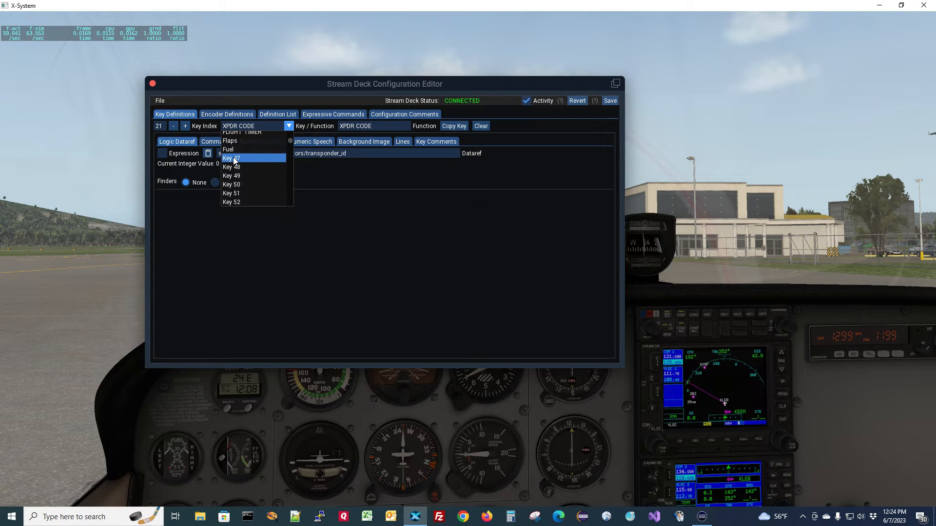
{"action": "left_click", "coordinate": [276, 114]}
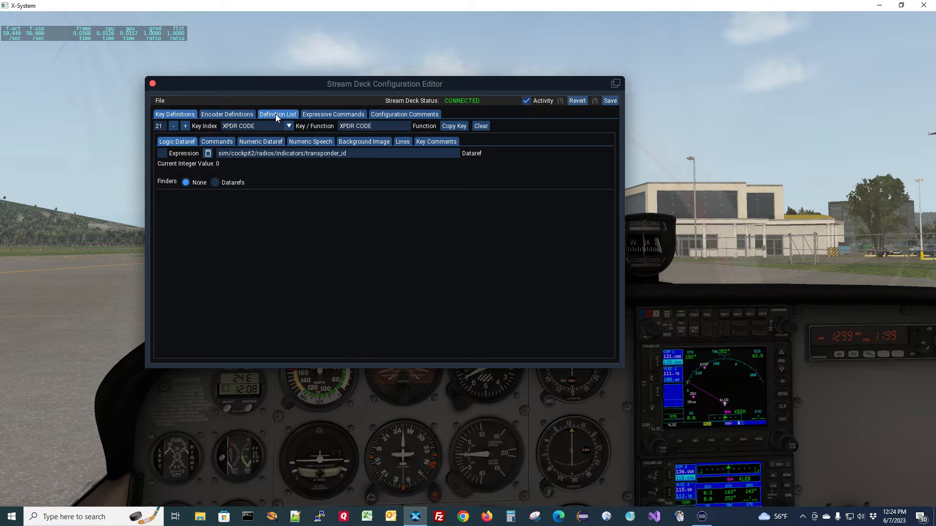
- List only the undefined keys, open Key 32 and name its function TAXI LIGHTS
{"action": "left_click", "coordinate": [276, 114]}
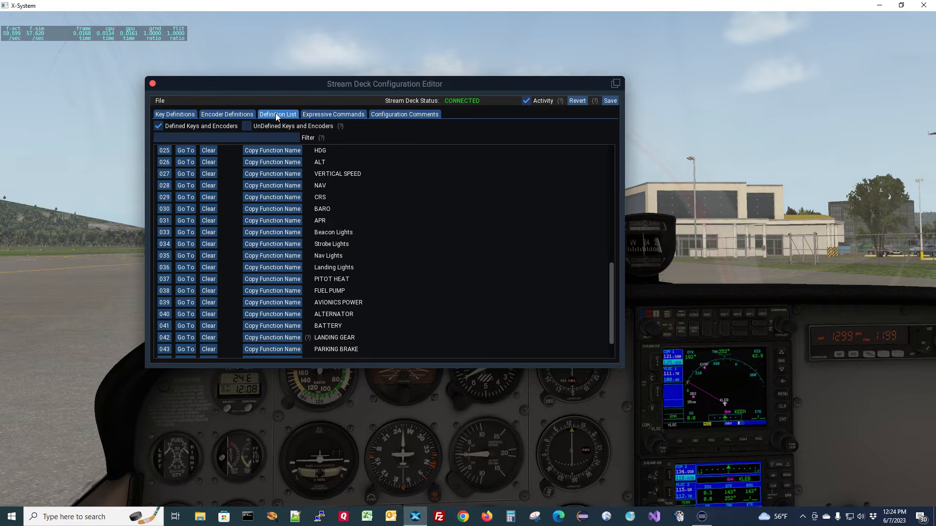
{"action": "left_click", "coordinate": [159, 126]}
{"action": "left_click", "coordinate": [247, 127]}
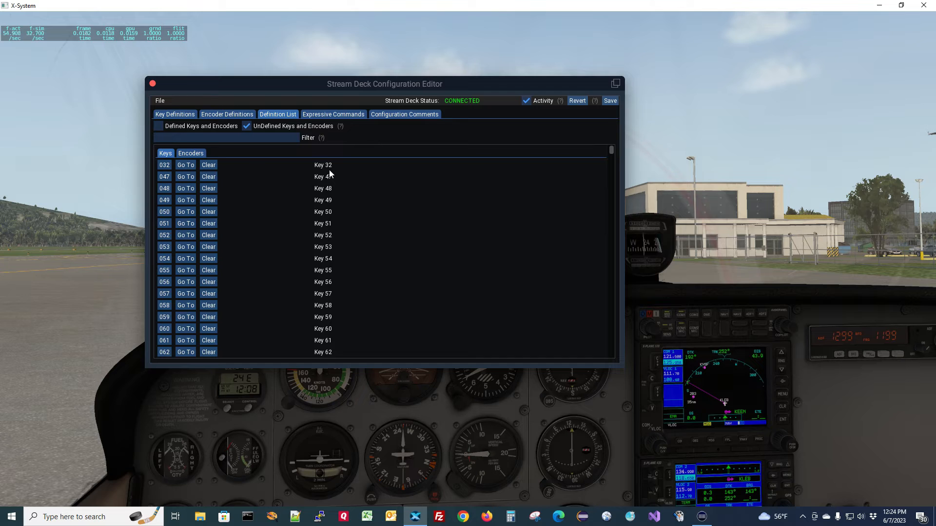
{"action": "left_click", "coordinate": [185, 166]}
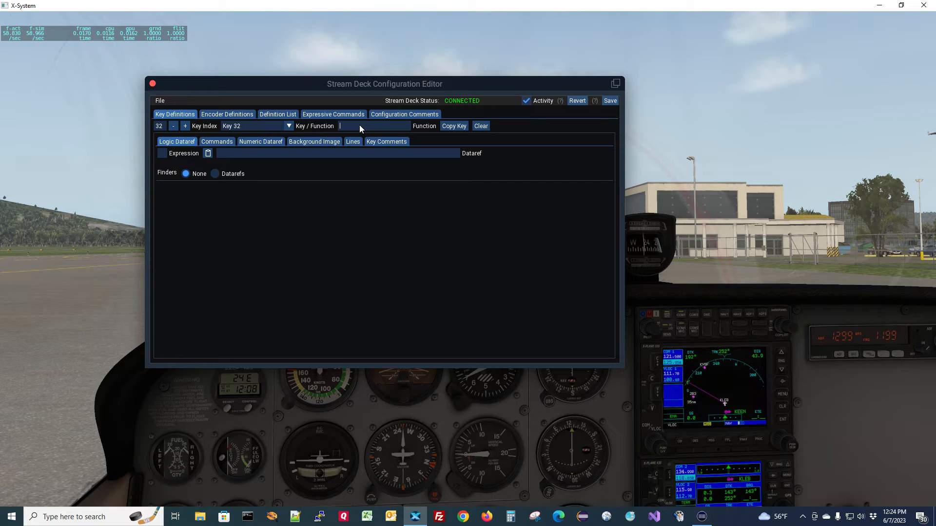
{"action": "type", "text": "TAXI LIGHTS"}
- Add an Always True conditional command to the TAXI LIGHTS key and filter the command finder by "taxi"
{"action": "left_click", "coordinate": [222, 142]}
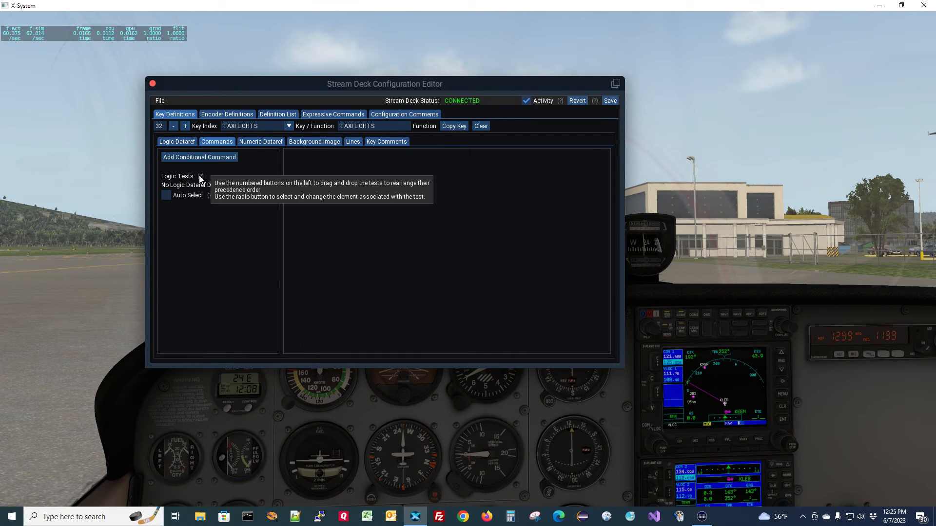
{"action": "left_click", "coordinate": [206, 157]}
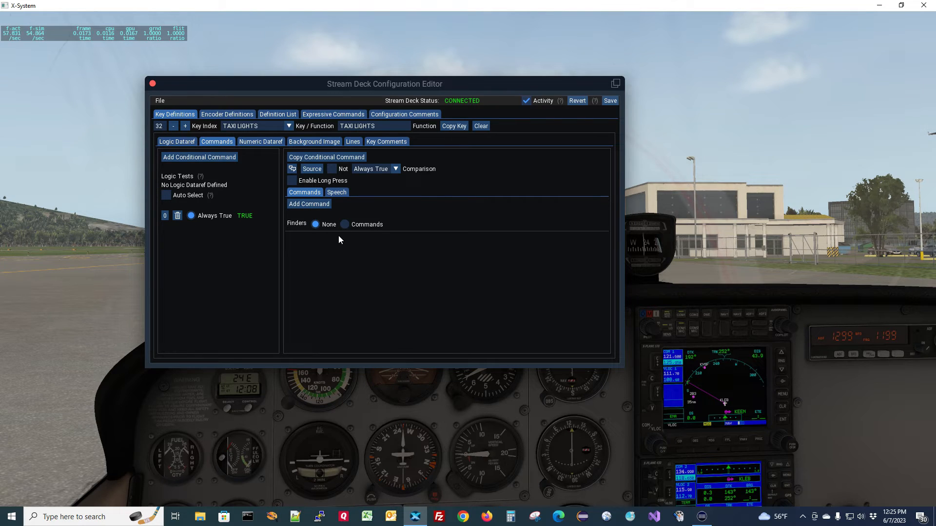
{"action": "left_click", "coordinate": [345, 224]}
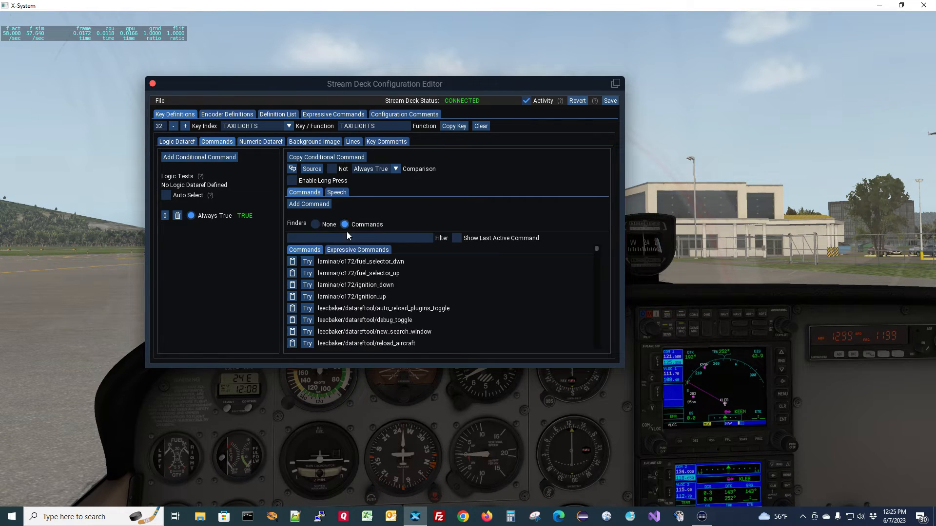
{"action": "left_click_drag", "start_coordinate": [232, 78], "coordinate": [194, 65]}
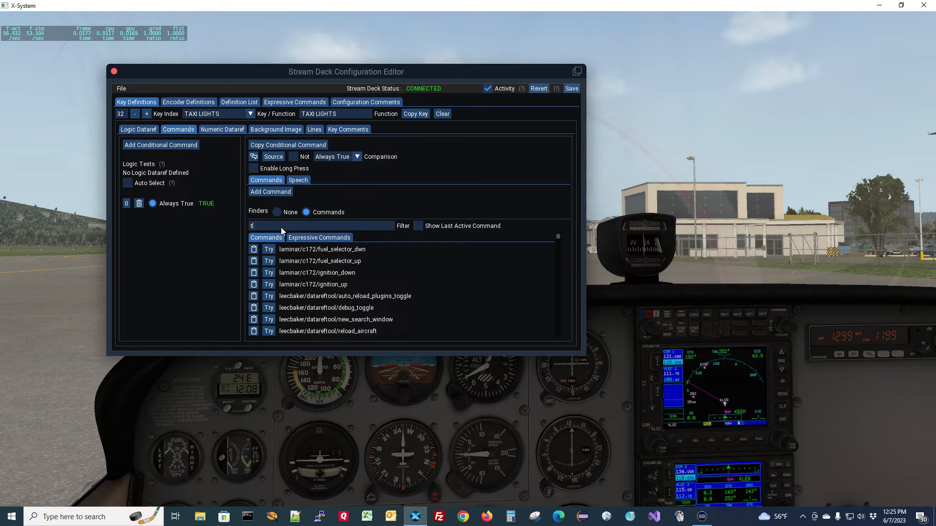
{"action": "type", "text": "taxi"}
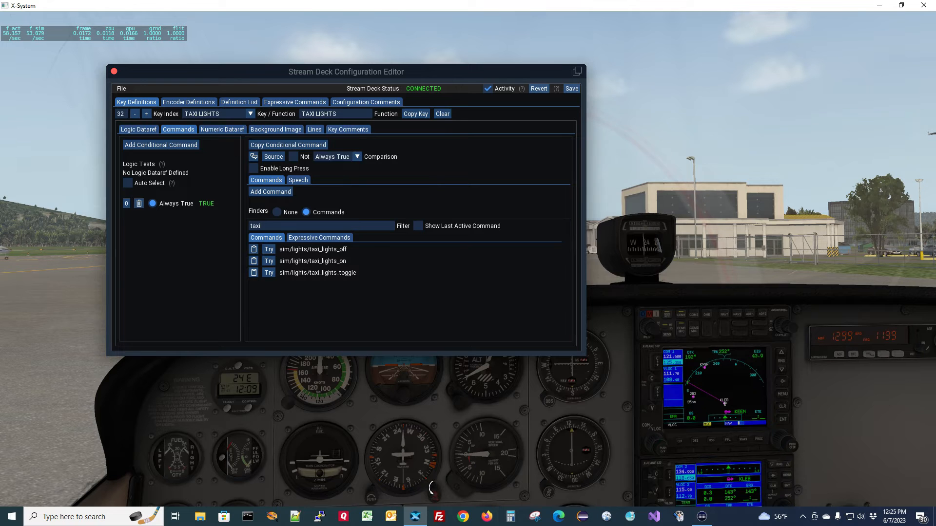
- Switch the cockpit camera to the Lights view and test the sim/lights/taxi_lights_toggle command against the taxi light switch
{"action": "mouse_move", "coordinate": [381, 492]}
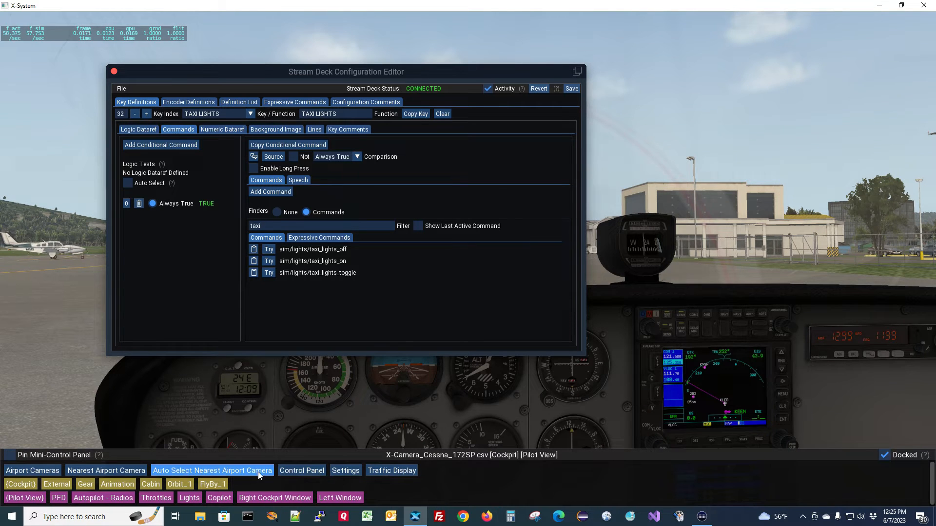
{"action": "left_click", "coordinate": [189, 498]}
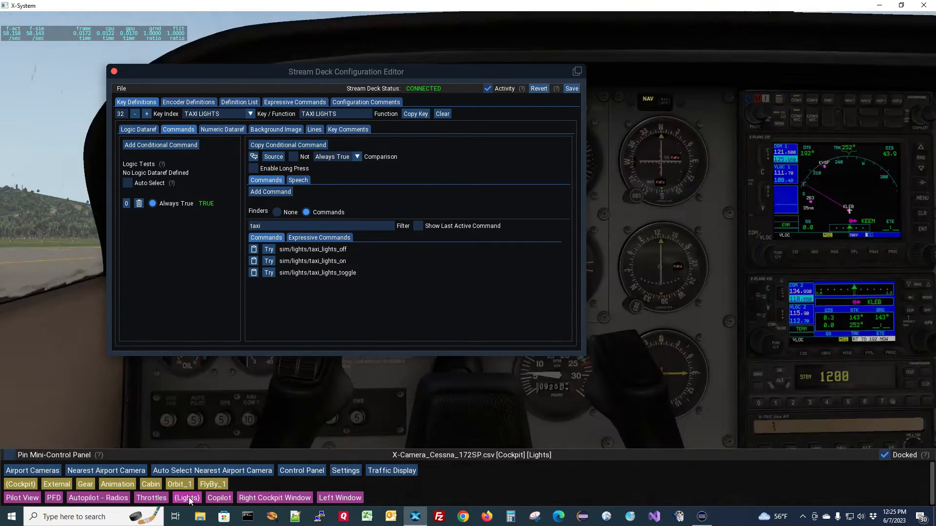
{"action": "left_click_drag", "start_coordinate": [287, 74], "coordinate": [725, 205]}
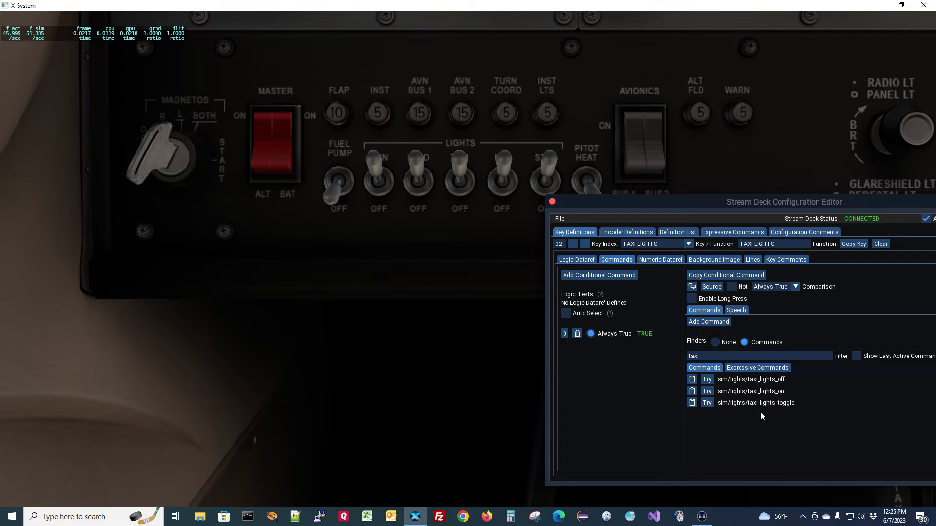
{"action": "left_click", "coordinate": [706, 402]}
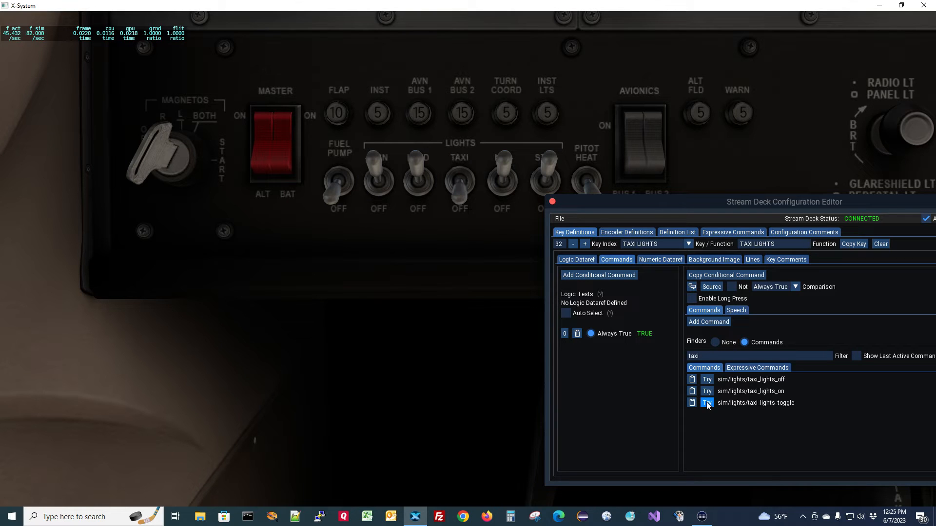
{"action": "left_click", "coordinate": [706, 404]}
{"action": "left_click", "coordinate": [706, 403]}
{"action": "left_click", "coordinate": [706, 403]}
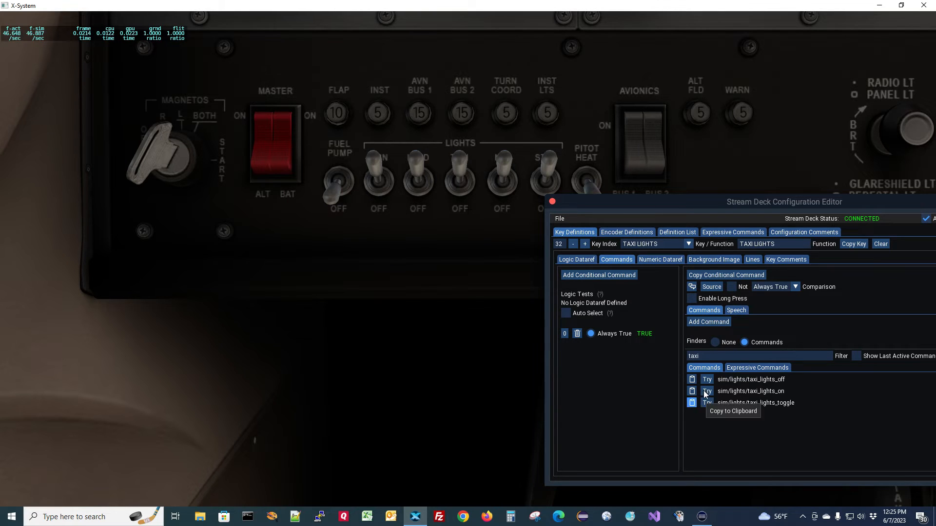
{"action": "left_click_drag", "start_coordinate": [685, 204], "coordinate": [439, 180]}
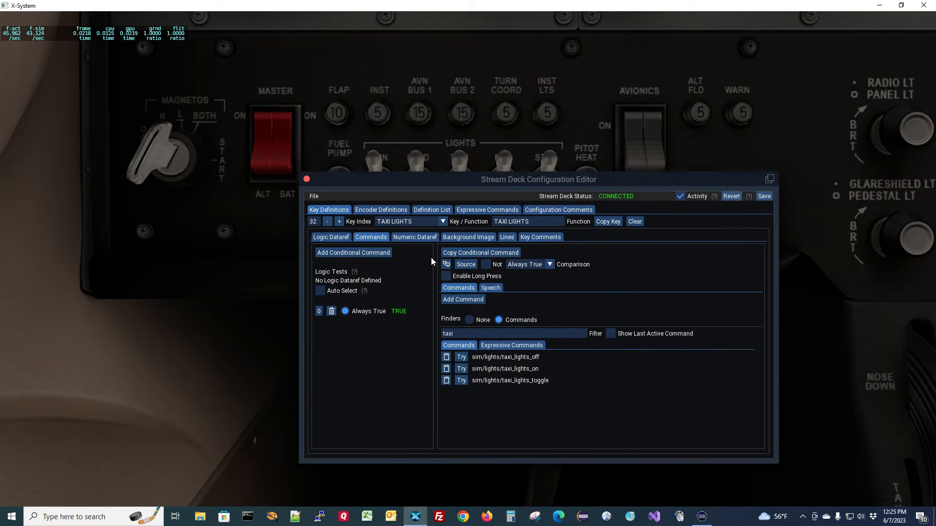
- Add sim/lights/taxi_lights_toggle as a Single mode command of the TAXI LIGHTS key and move the configuration editor away from the light switches
{"action": "left_click", "coordinate": [446, 382]}
{"action": "left_click", "coordinate": [472, 301]}
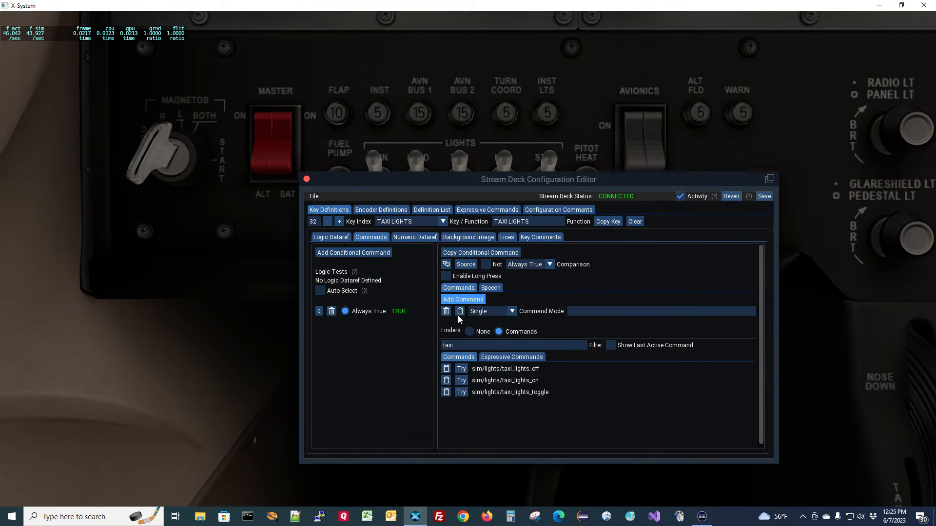
{"action": "left_click", "coordinate": [460, 312]}
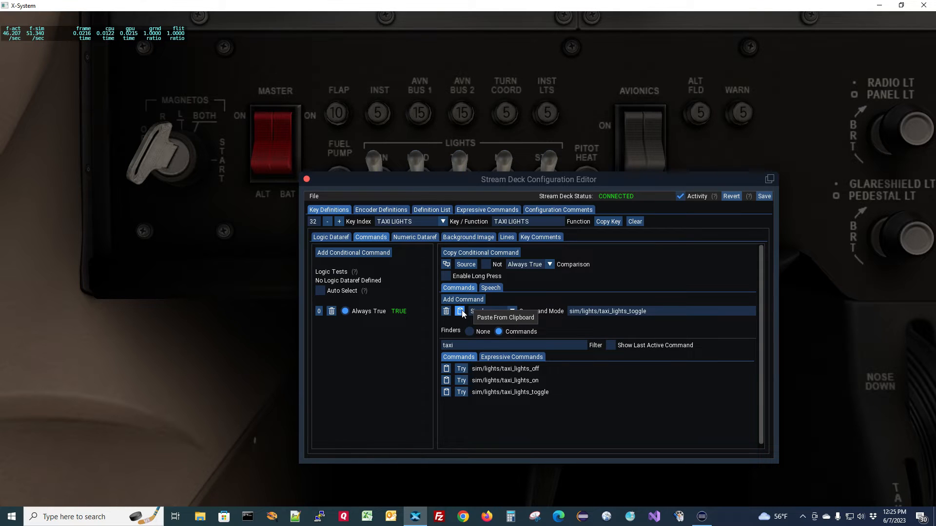
{"action": "left_click_drag", "start_coordinate": [442, 182], "coordinate": [260, 197]}
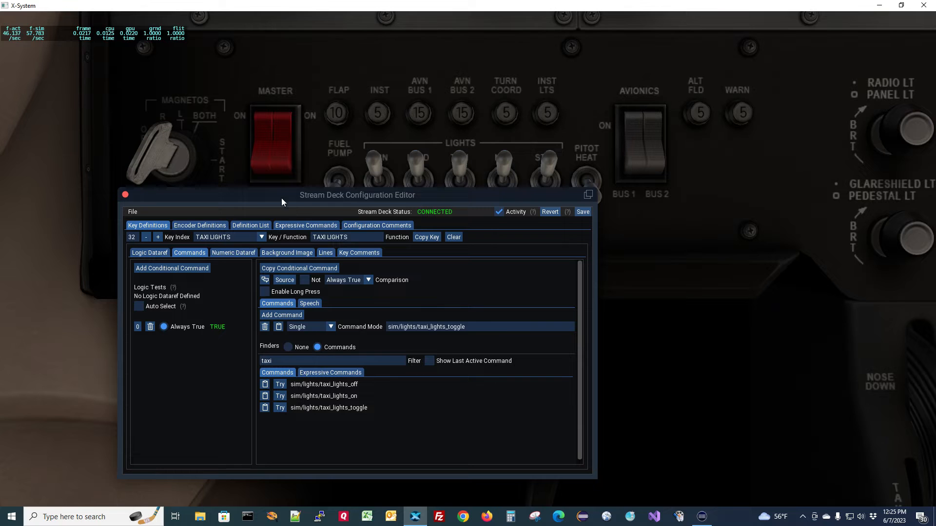
{"action": "left_click_drag", "start_coordinate": [273, 191], "coordinate": [231, 190]}
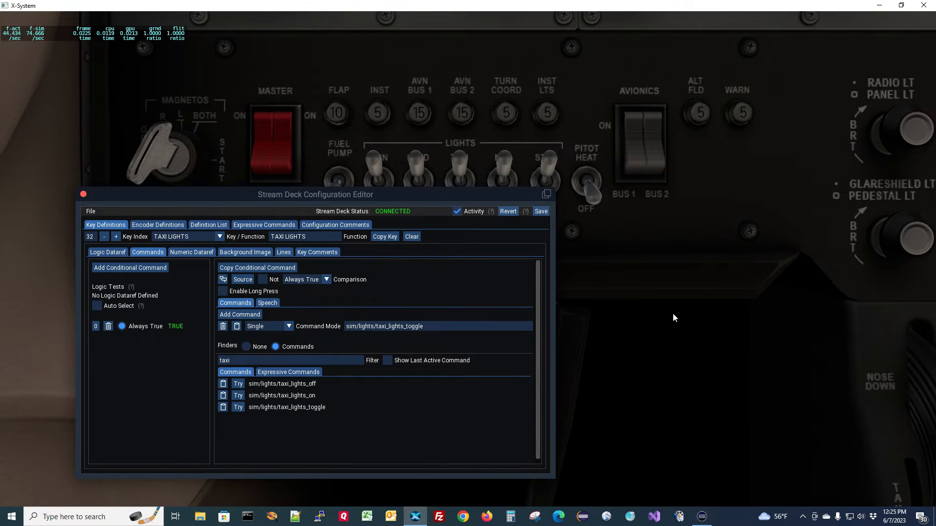
- Bring Stream Deck into view, place an X-KeyPad action on the first key of the last row and set its function to TAXI LIGHTS
{"action": "left_click_drag", "start_coordinate": [935, 54], "coordinate": [597, 53]}
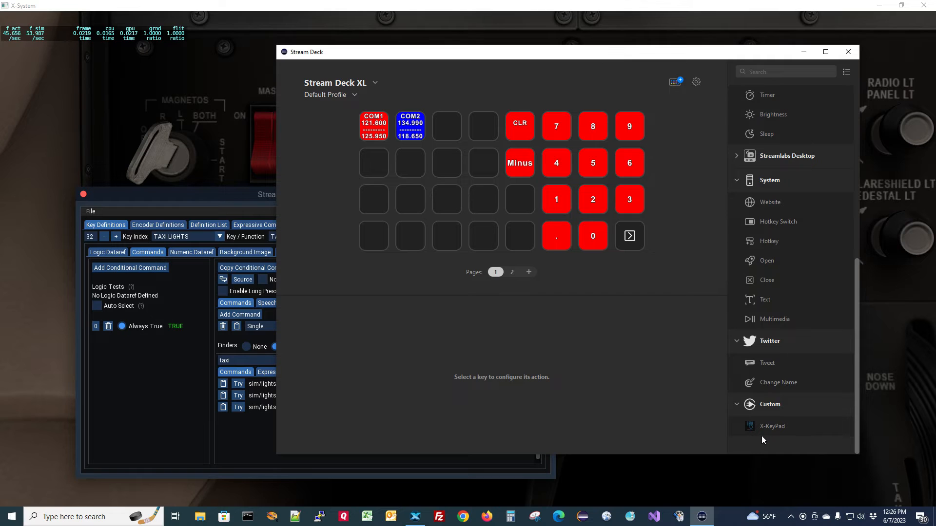
{"action": "left_click_drag", "start_coordinate": [768, 429], "coordinate": [362, 238]}
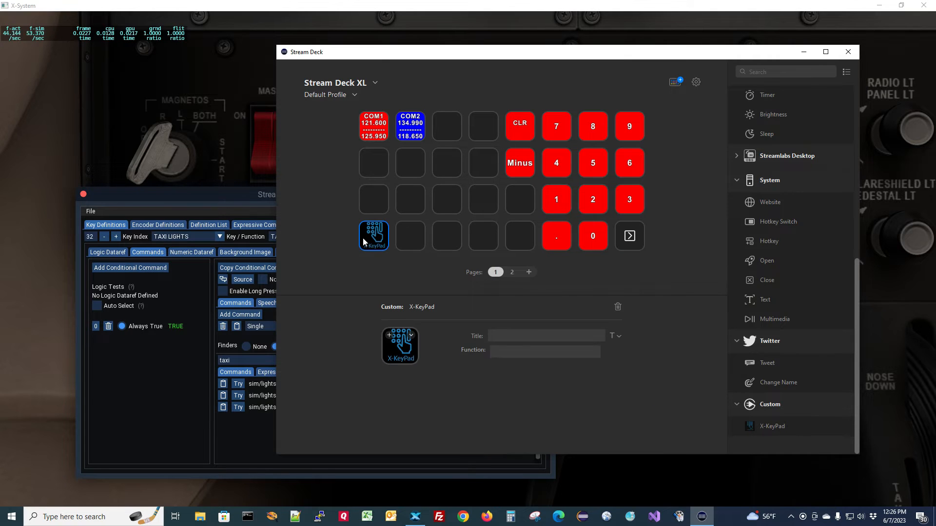
{"action": "left_click", "coordinate": [560, 355]}
{"action": "key", "text": "BackSpace"}
{"action": "key", "text": "BackSpace"}
{"action": "key", "text": "BackSpace"}
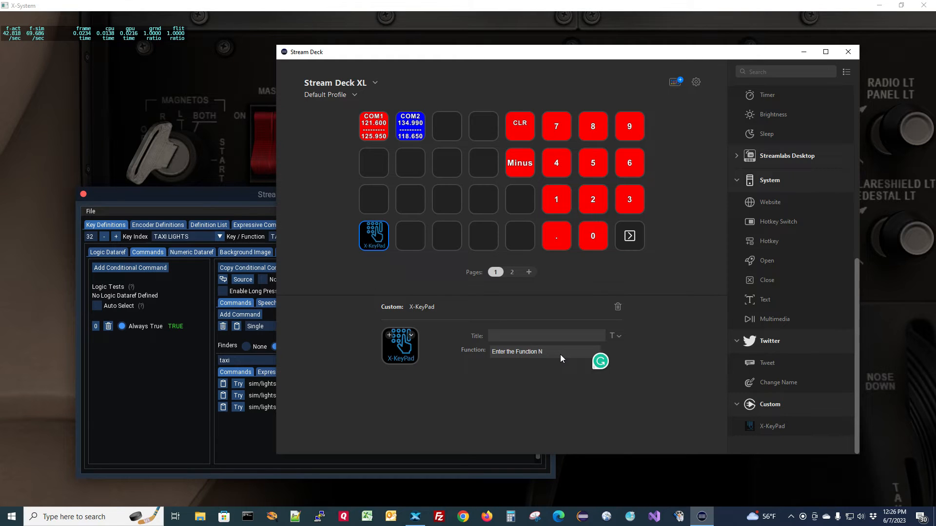
{"action": "key", "text": "BackSpace"}
{"action": "key", "text": "BackSpace"}
{"action": "key", "text": "BackSpace"}
{"action": "key", "text": "BackSpace"}
{"action": "key", "text": "BackSpace"}
{"action": "key", "text": "BackSpace"}
{"action": "key", "text": "BackSpace"}
{"action": "key", "text": "BackSpace"}
{"action": "key", "text": "BackSpace"}
{"action": "key", "text": "BackSpace"}
{"action": "key", "text": "BackSpace"}
{"action": "key", "text": "BackSpace"}
{"action": "key", "text": "BackSpace"}
{"action": "key", "text": "BackSpace"}
{"action": "key", "text": "BackSpace"}
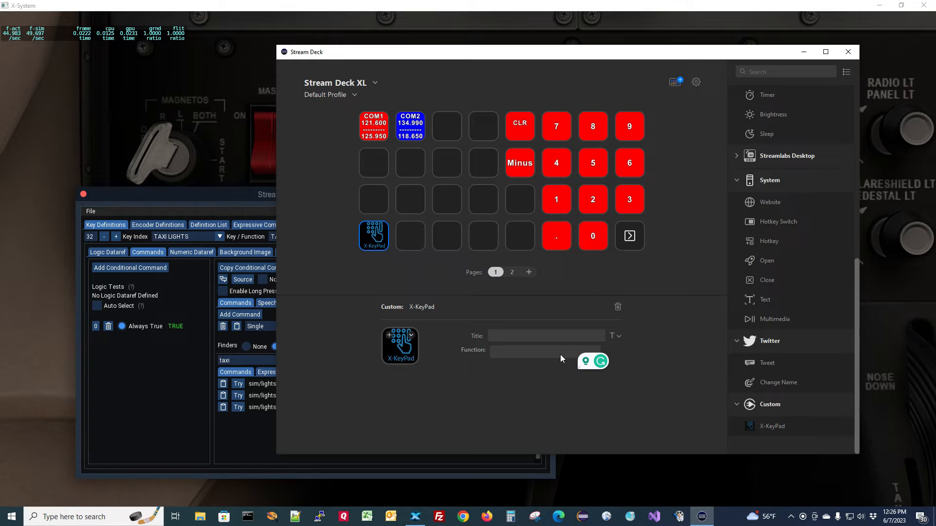
{"action": "type", "text": "TAXI LIGHTS"}
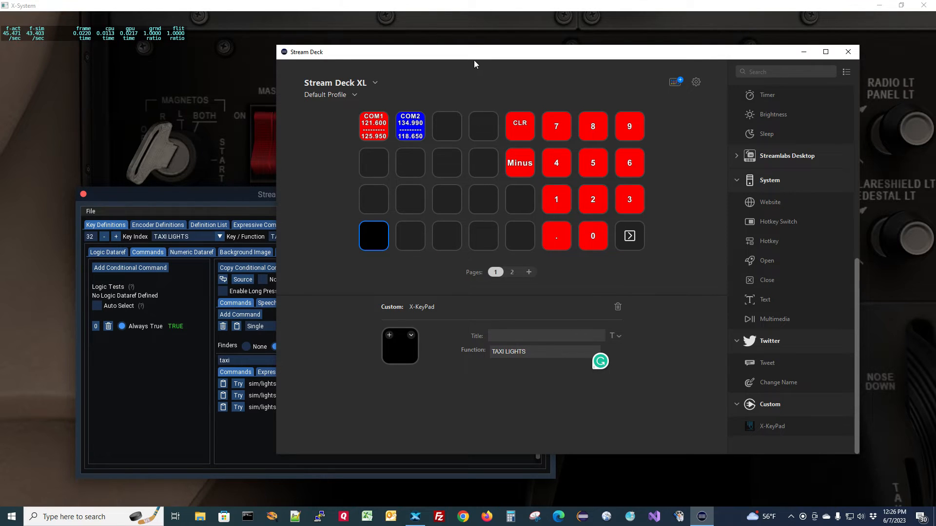
- Move Stream Deck aside and test the cockpit taxi light switch by toggling it several times
{"action": "left_click_drag", "start_coordinate": [471, 59], "coordinate": [821, 99]}
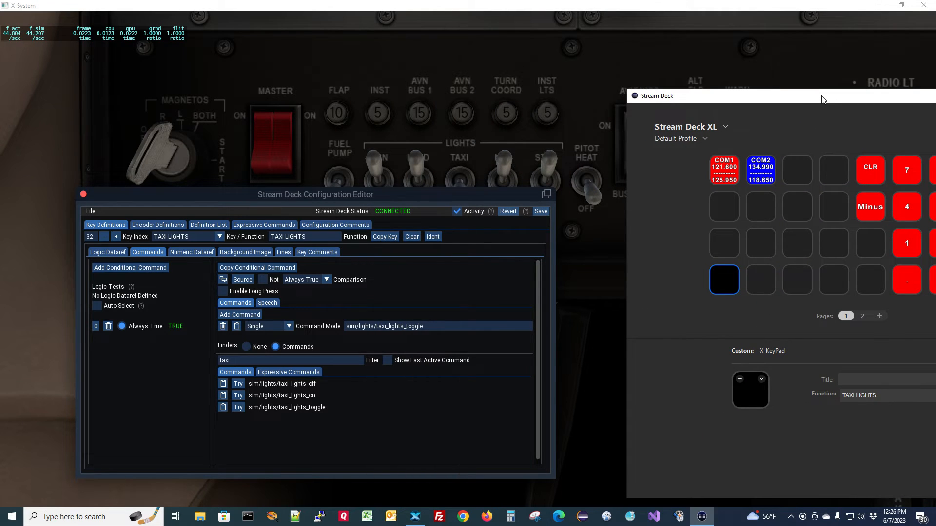
{"action": "left_click", "coordinate": [461, 167]}
{"action": "left_click", "coordinate": [461, 167]}
{"action": "left_click", "coordinate": [461, 167]}
{"action": "left_click", "coordinate": [461, 168]}
{"action": "left_click", "coordinate": [461, 167]}
{"action": "left_click_drag", "start_coordinate": [779, 90], "coordinate": [346, 54]}
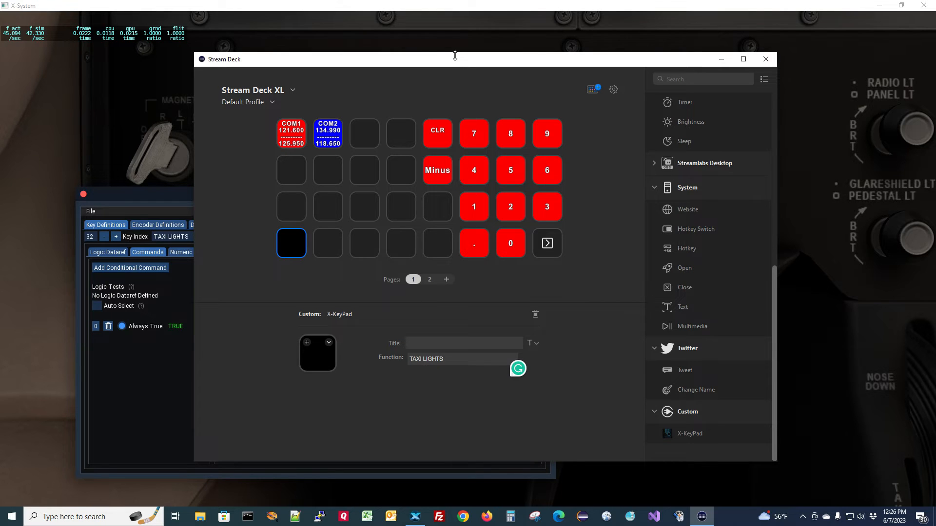
{"action": "left_click_drag", "start_coordinate": [455, 62], "coordinate": [935, 90]}
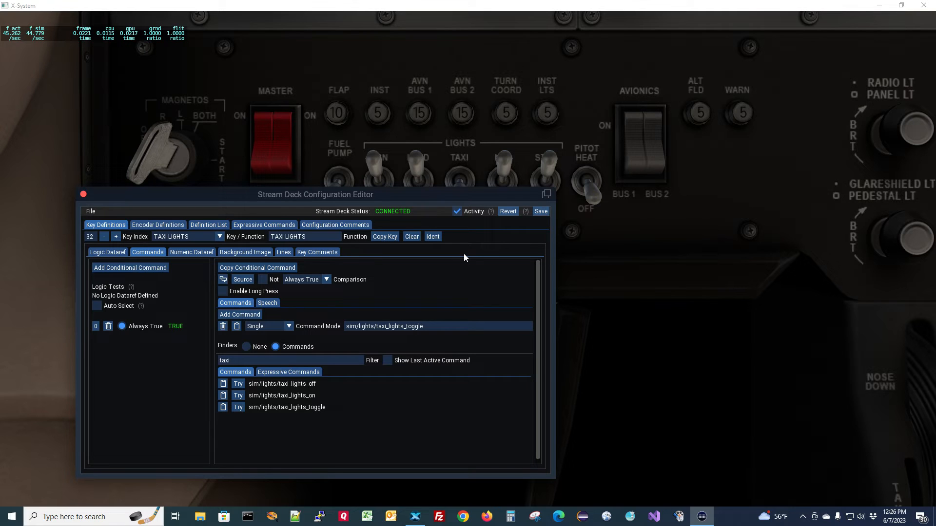
- Add an Always True key label reading TAXI LIGHTS on two lines and check it on the Stream Deck key
{"action": "left_click", "coordinate": [288, 254]}
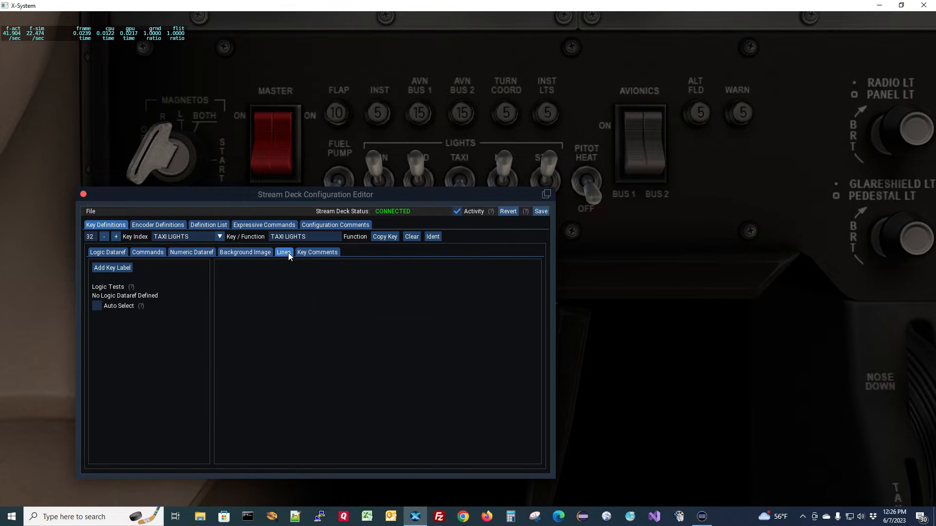
{"action": "left_click", "coordinate": [121, 268]}
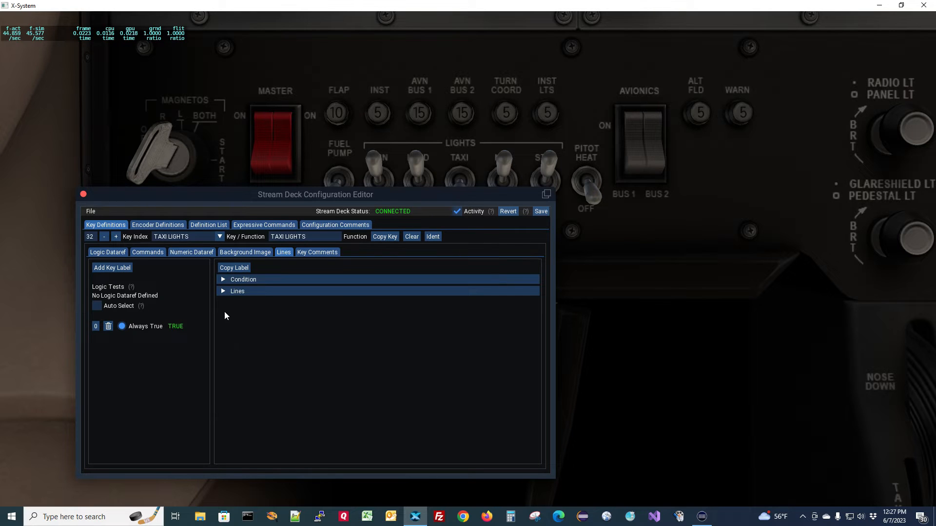
{"action": "left_click", "coordinate": [222, 280]}
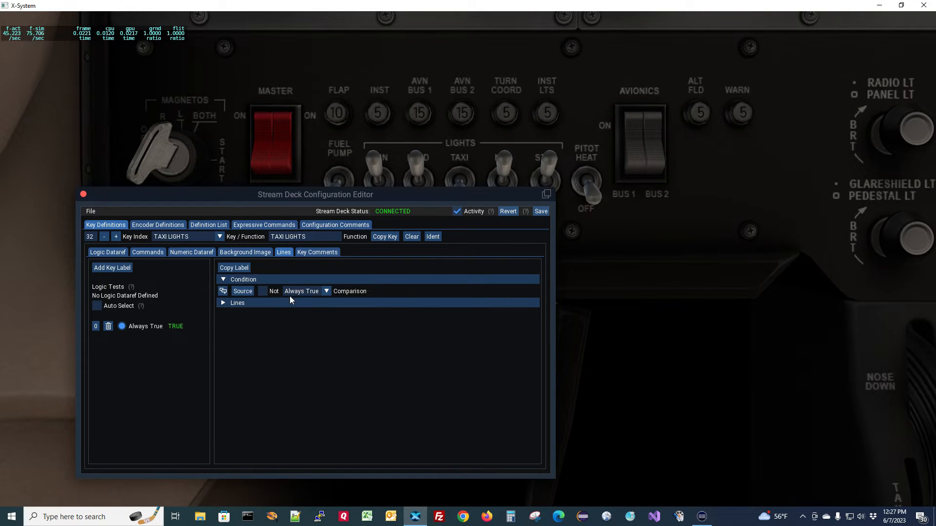
{"action": "left_click", "coordinate": [223, 302]}
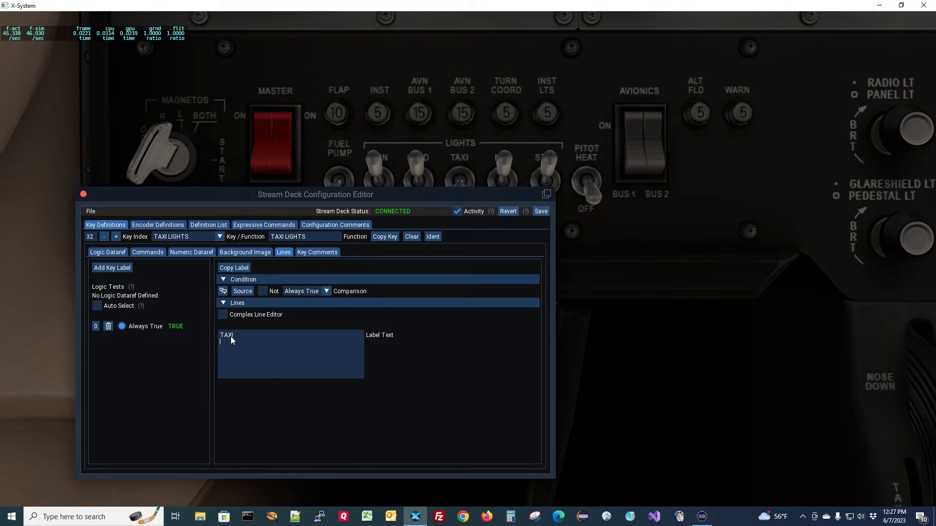
{"action": "type", "text": "HTS"}
{"action": "left_click_drag", "start_coordinate": [935, 178], "coordinate": [486, 62]}
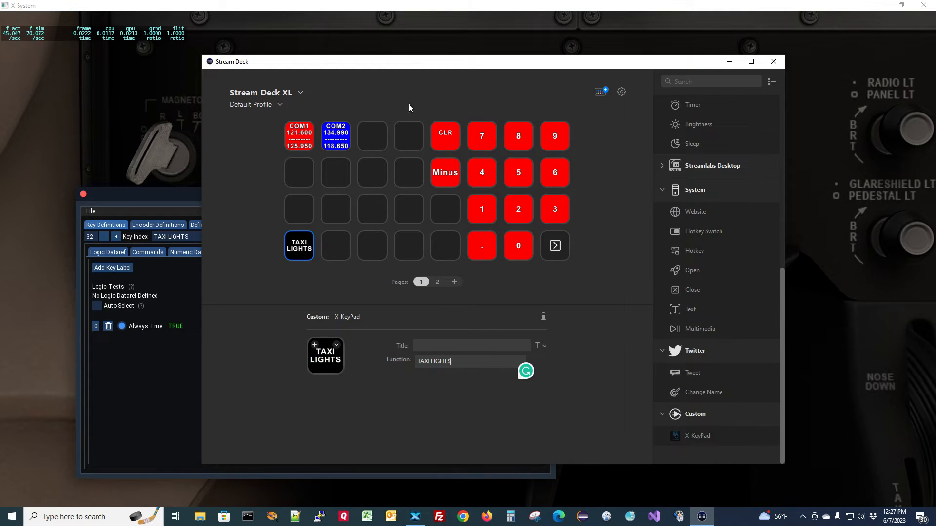
{"action": "left_click_drag", "start_coordinate": [395, 63], "coordinate": [722, 147]}
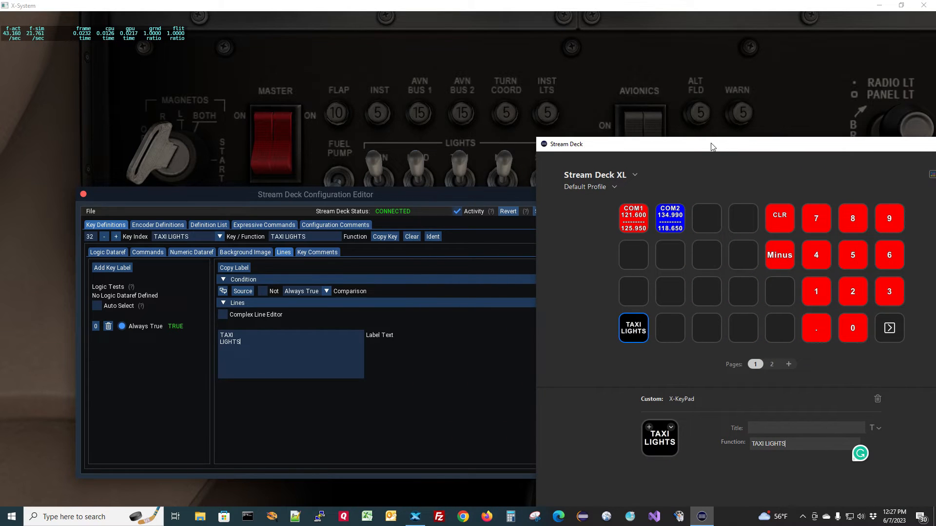
{"action": "left_click_drag", "start_coordinate": [684, 147], "coordinate": [544, 92]}
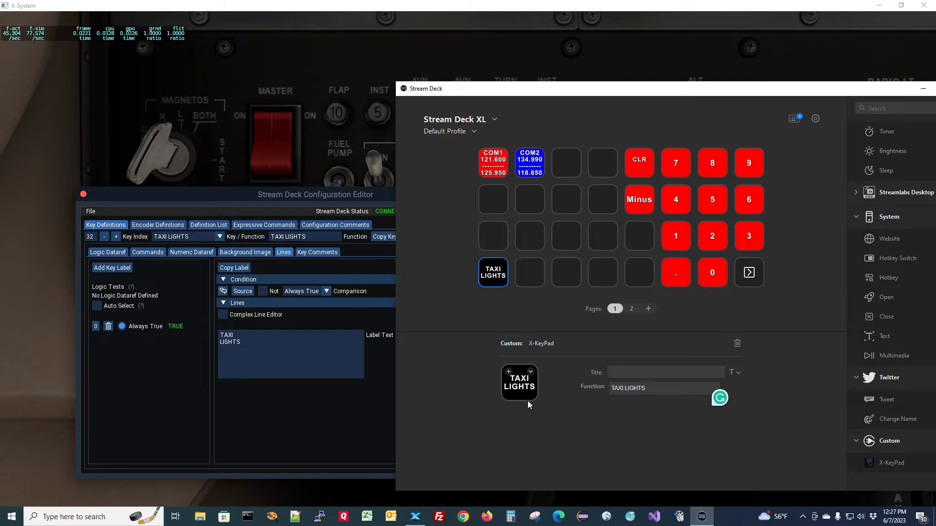
- Filter the dataref finder by "taxi" and set the key's logic dataref to sim/cockpit/electrical/taxi_light_on
{"action": "left_click", "coordinate": [254, 196]}
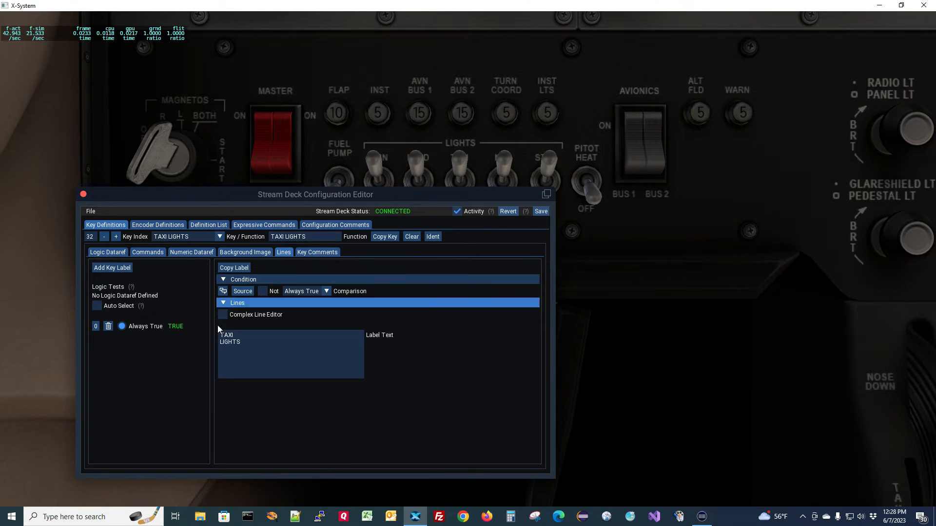
{"action": "left_click", "coordinate": [115, 251]}
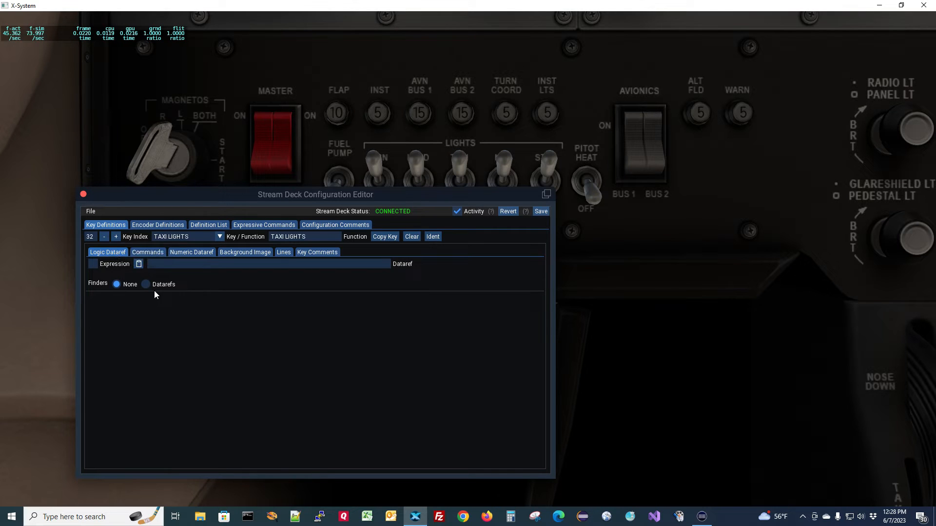
{"action": "left_click", "coordinate": [143, 285]}
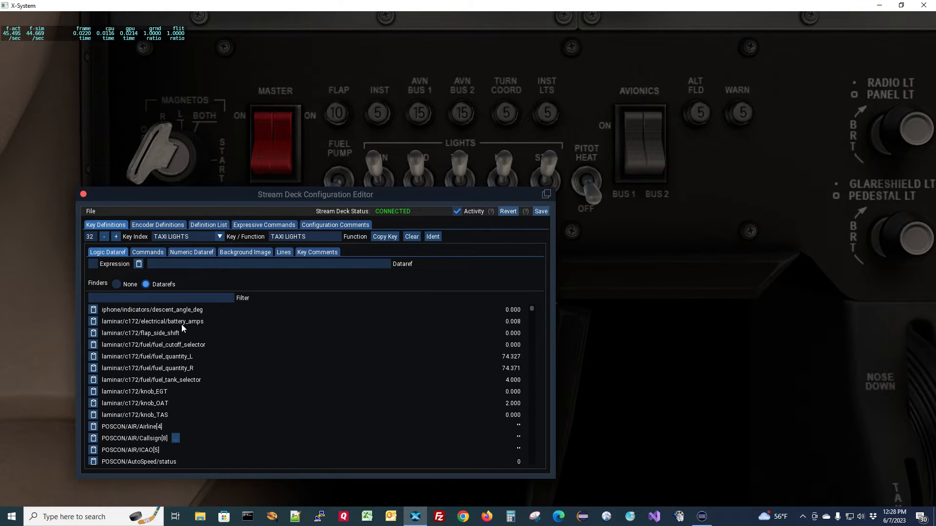
{"action": "left_click", "coordinate": [145, 298]}
{"action": "type", "text": "taxi"}
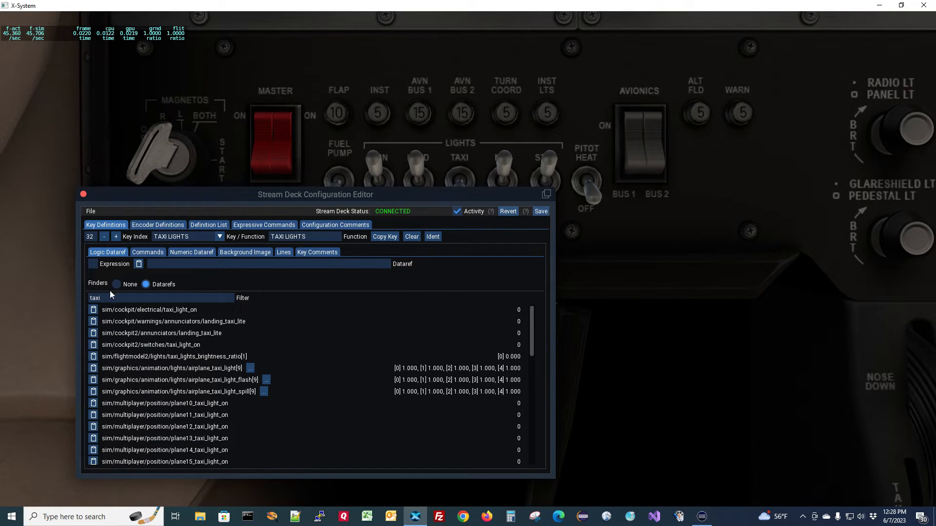
{"action": "left_click", "coordinate": [95, 310]}
{"action": "left_click", "coordinate": [139, 265]}
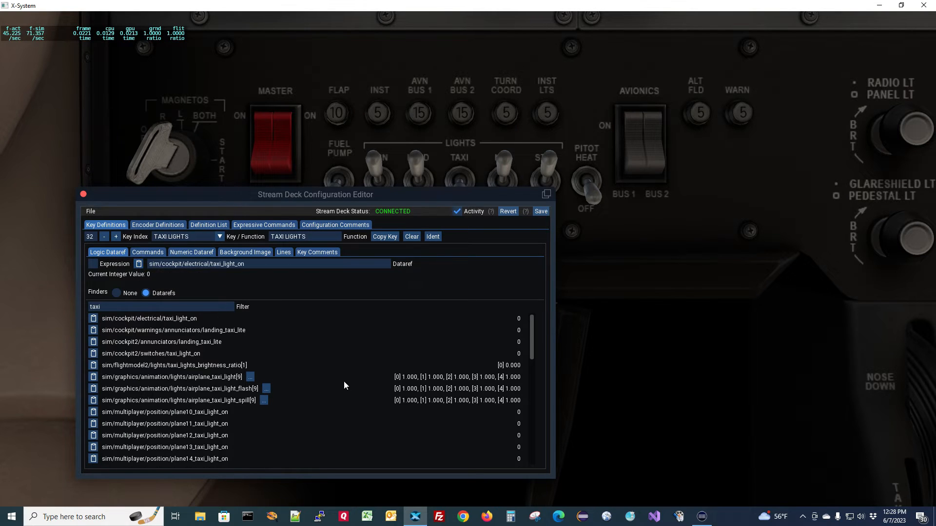
- Set the first label's condition to = 1 and its text to TAXI ON on two lines
{"action": "left_click", "coordinate": [284, 252]}
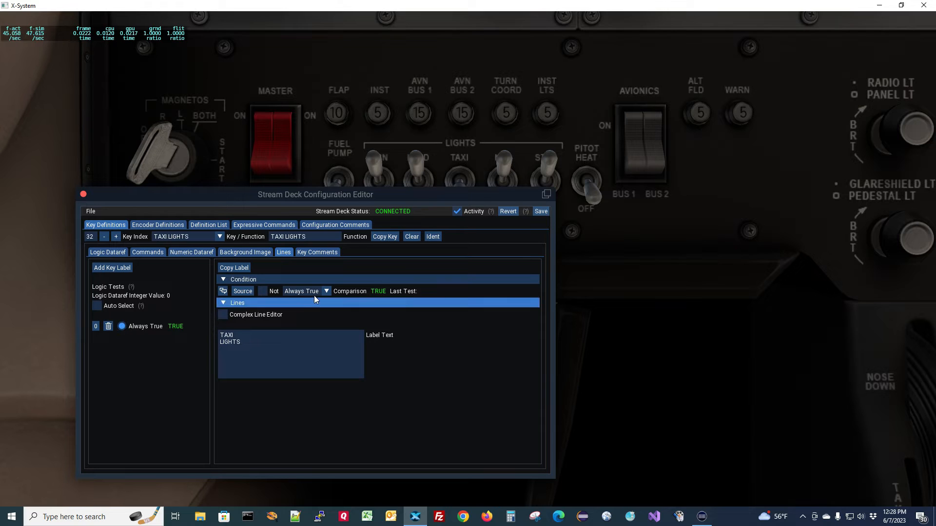
{"action": "left_click", "coordinate": [326, 292]}
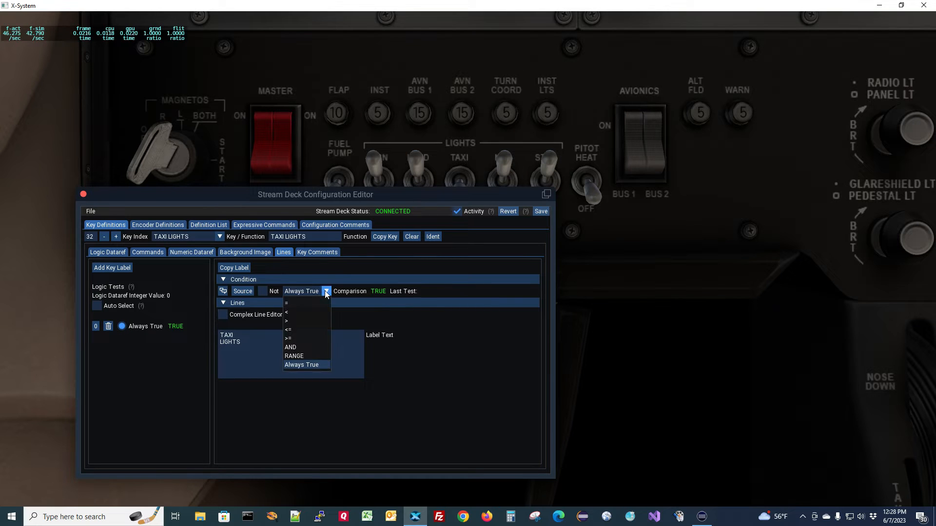
{"action": "left_click", "coordinate": [295, 303]}
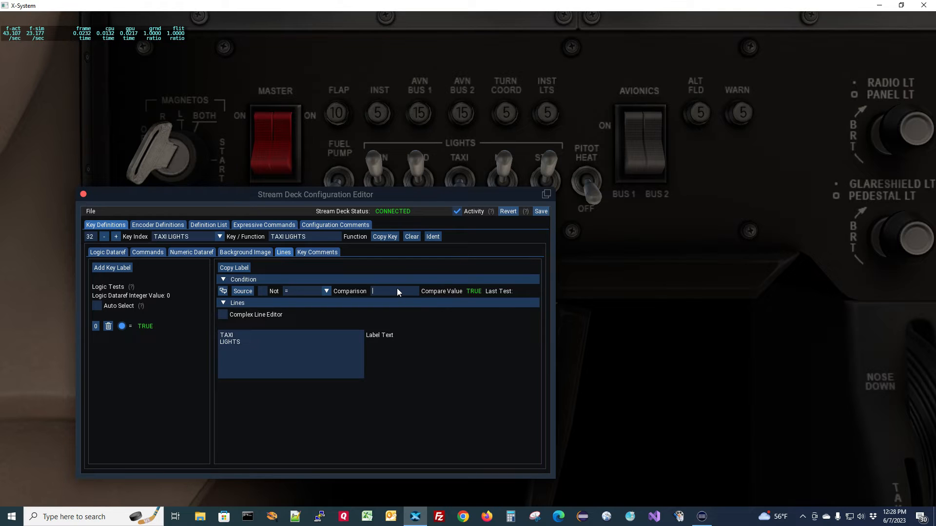
{"action": "type", "text": "1"}
- Add a second key label with condition = 0 and two-line text TAXI OFF, and check the key in Stream Deck
{"action": "left_click", "coordinate": [116, 267]}
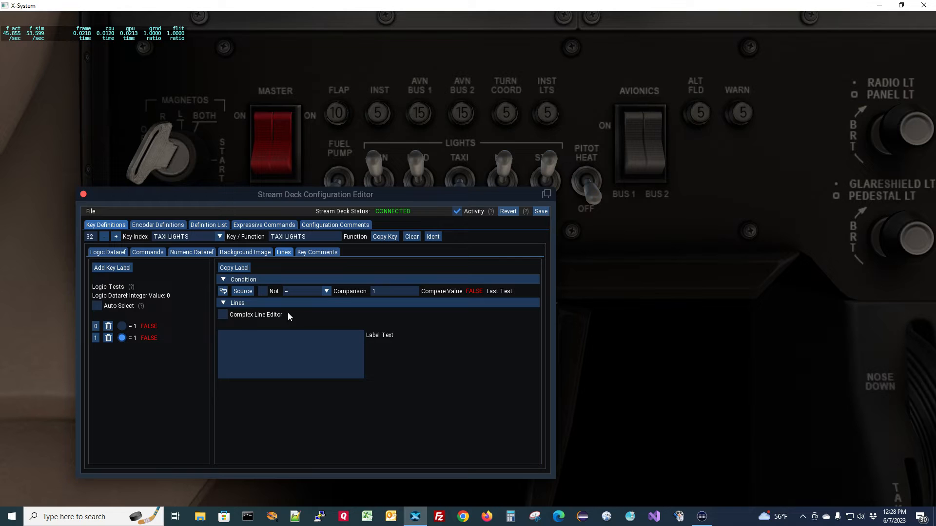
{"action": "key", "text": "BackSpace"}
{"action": "type", "text": "0"}
{"action": "type", "text": "FF"}
{"action": "key", "text": "alt+Tab"}
{"action": "left_click_drag", "start_coordinate": [745, 95], "coordinate": [830, 86]}
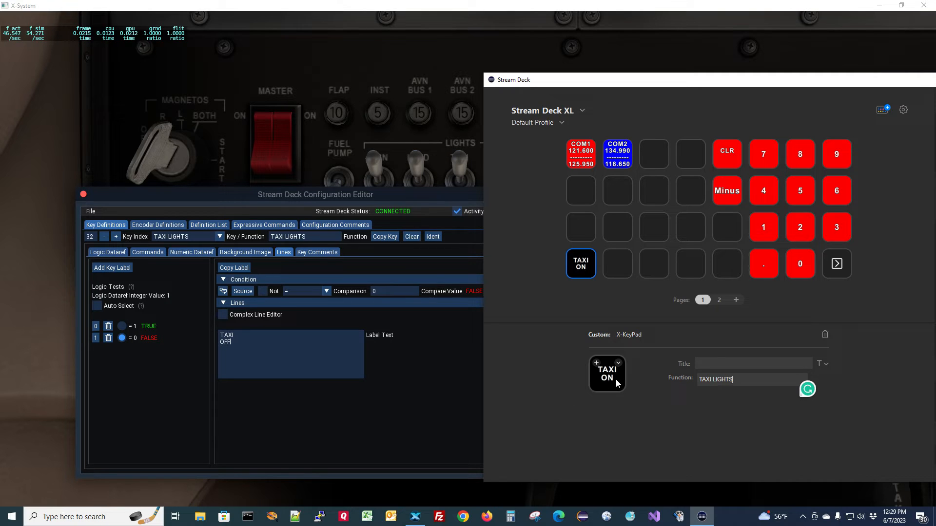
- Add an Always True background to the TAXI LIGHTS key in Single image mode and enlarge the editor upward to show more images
{"action": "left_click", "coordinate": [245, 195]}
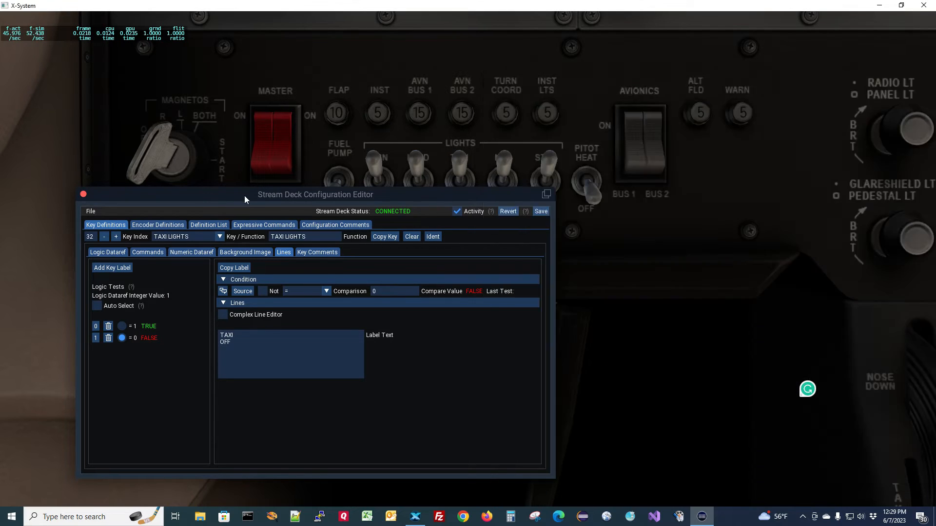
{"action": "left_click", "coordinate": [253, 252]}
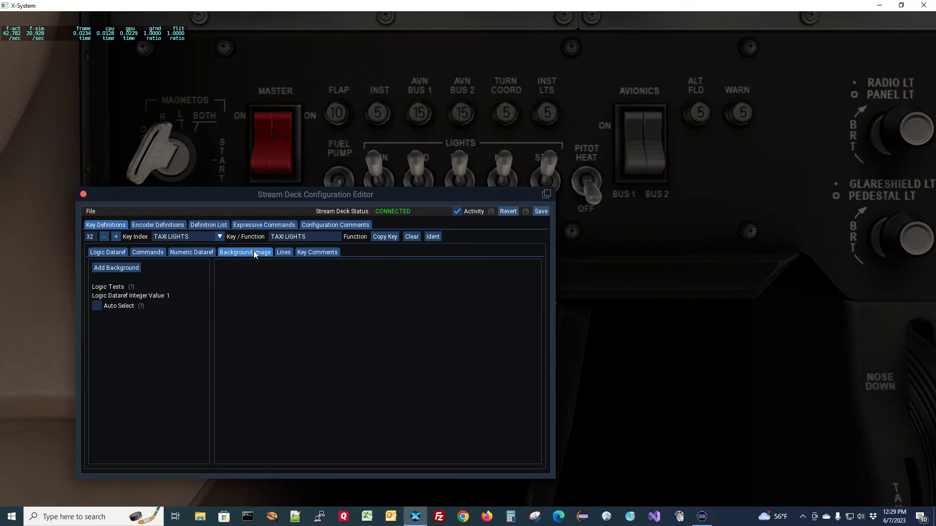
{"action": "left_click", "coordinate": [120, 268]}
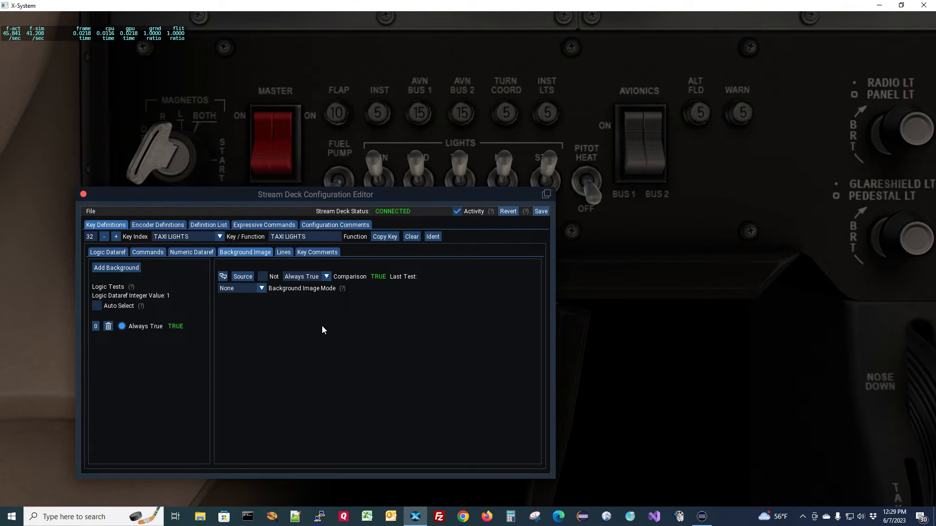
{"action": "left_click", "coordinate": [262, 289]}
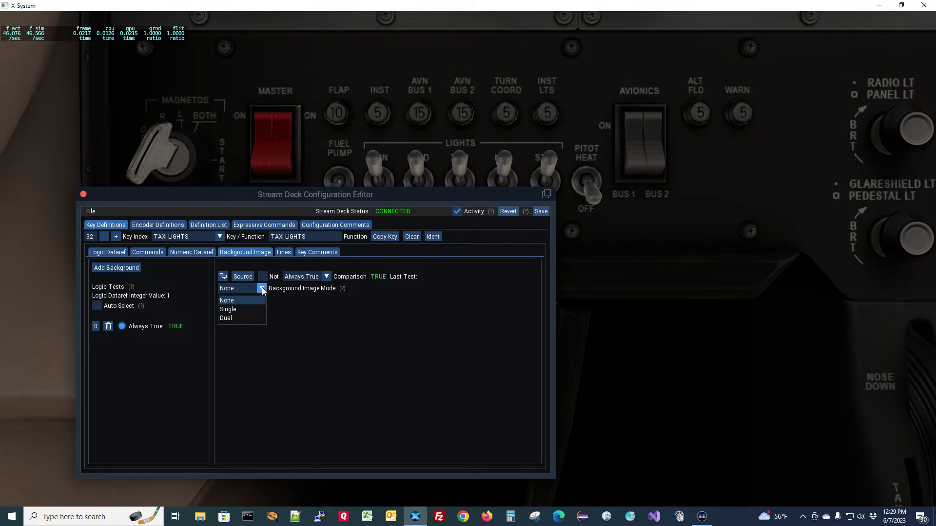
{"action": "left_click", "coordinate": [235, 309]}
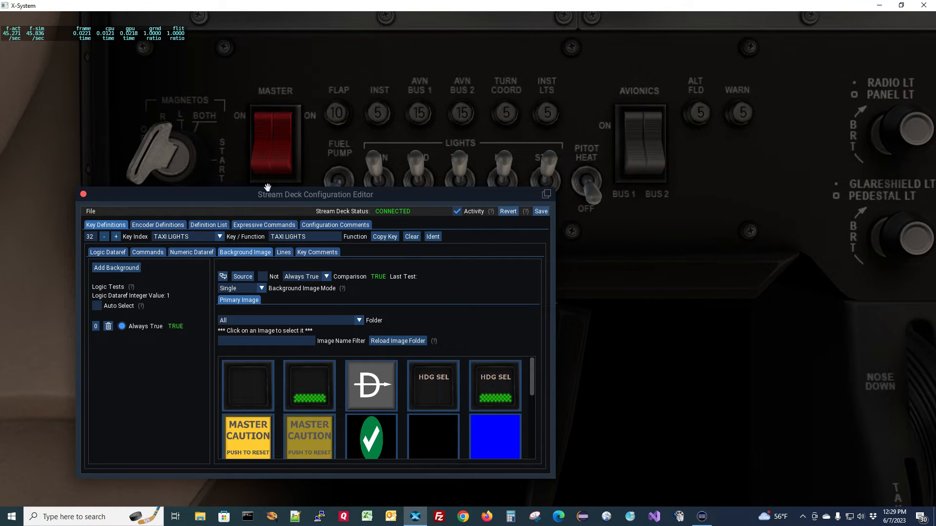
{"action": "left_click_drag", "start_coordinate": [268, 188], "coordinate": [267, 132]}
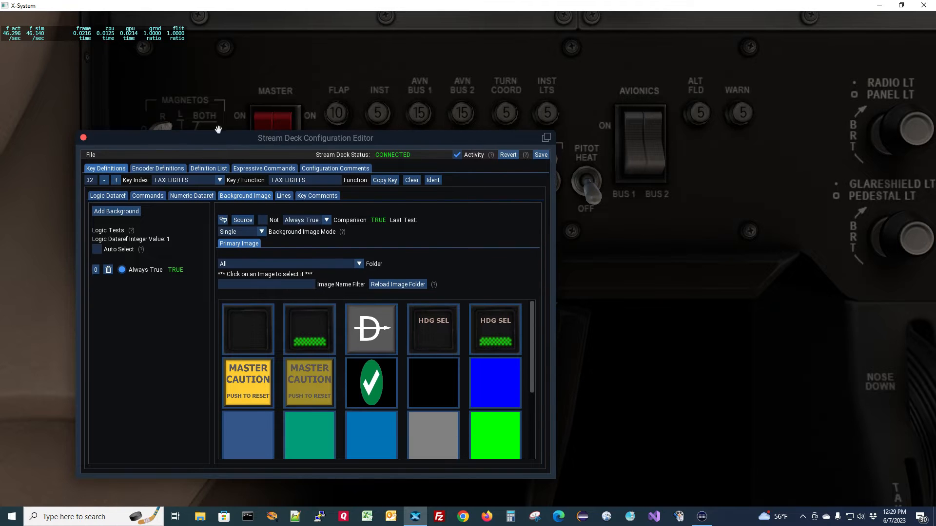
- Select the solid blue image as the background's primary image and check the key in Stream Deck
{"action": "left_click", "coordinate": [492, 376]}
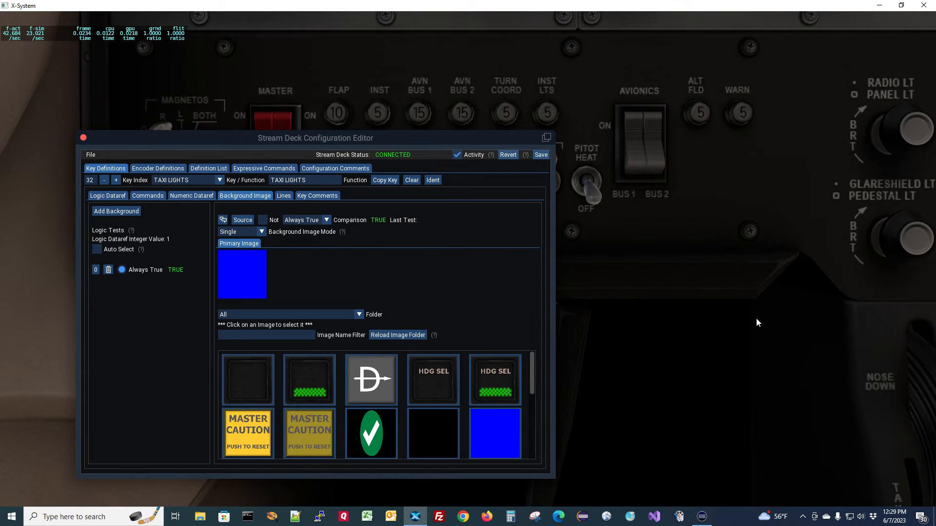
{"action": "left_click_drag", "start_coordinate": [935, 82], "coordinate": [785, 73]}
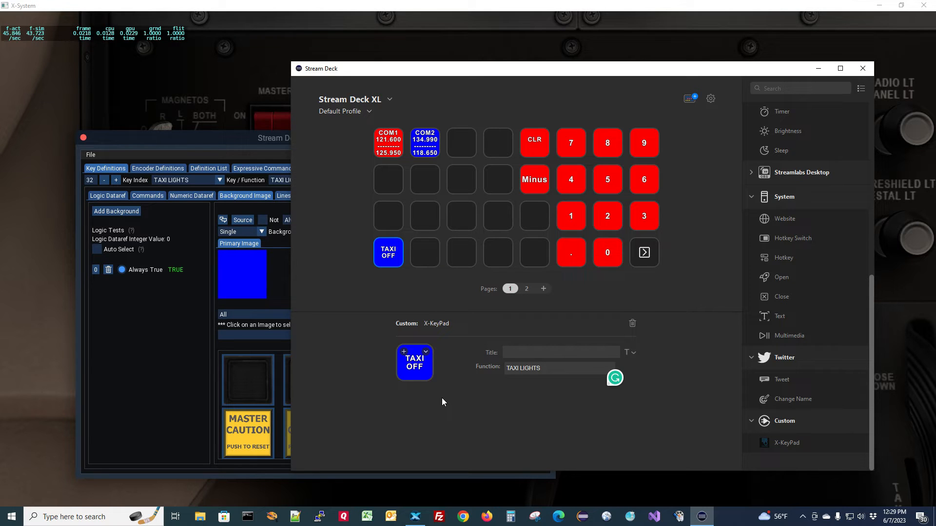
{"action": "left_click", "coordinate": [235, 138]}
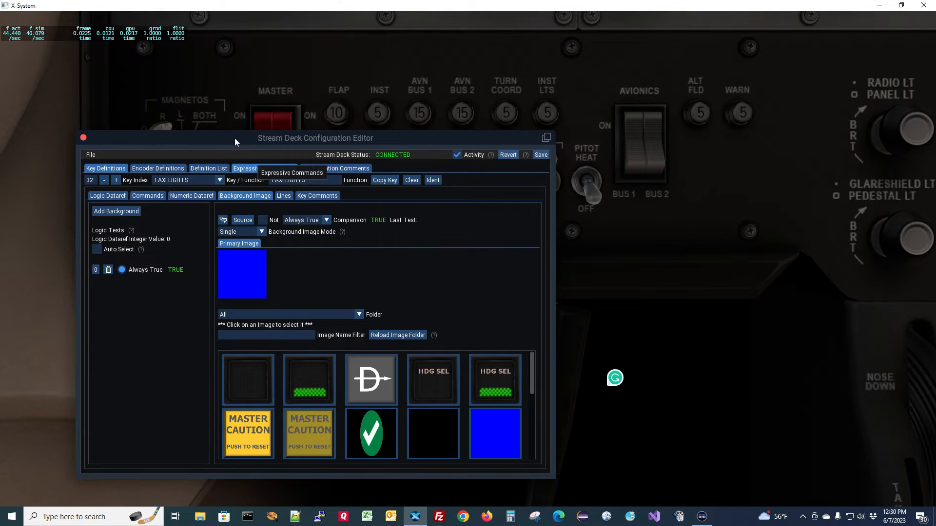
- Add a second background, then set the first background's condition to = 1 and its primary image to solid red
{"action": "left_click", "coordinate": [131, 213]}
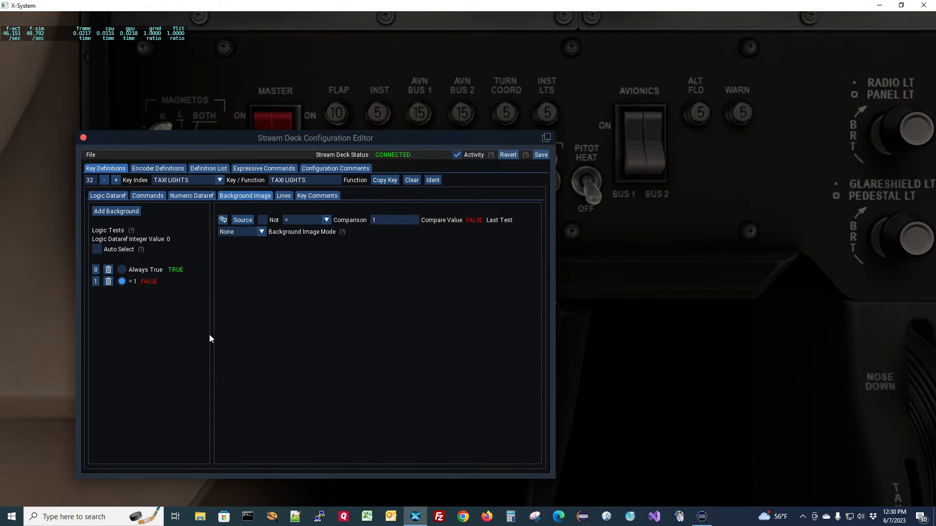
{"action": "left_click", "coordinate": [122, 271]}
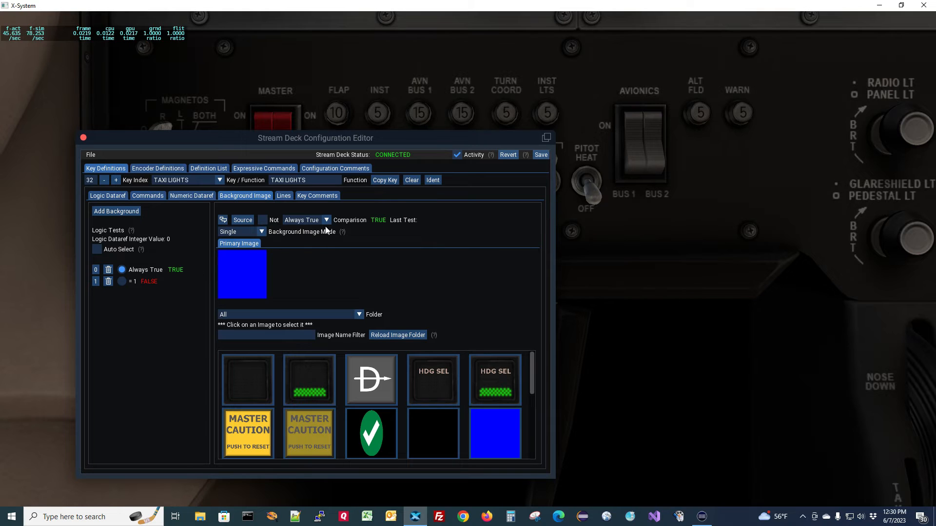
{"action": "left_click", "coordinate": [312, 221]}
{"action": "left_click", "coordinate": [299, 233]}
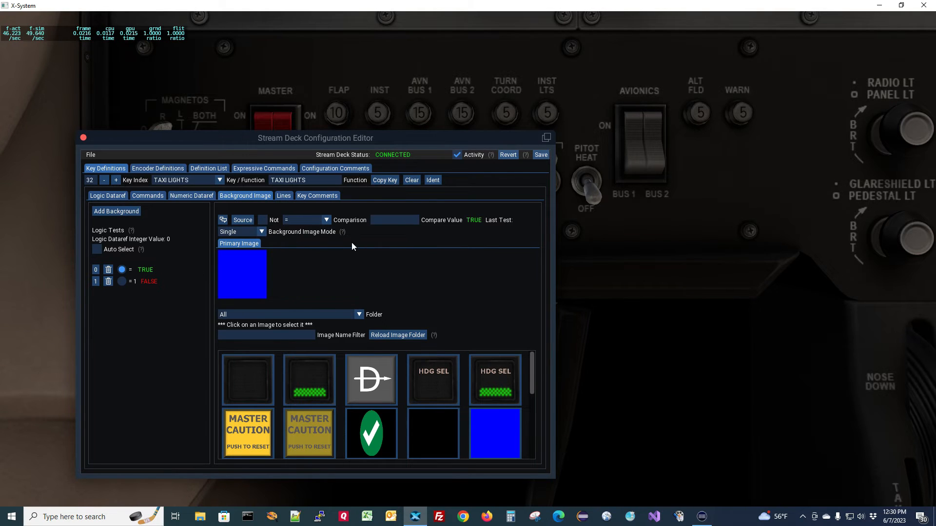
{"action": "type", "text": "1"}
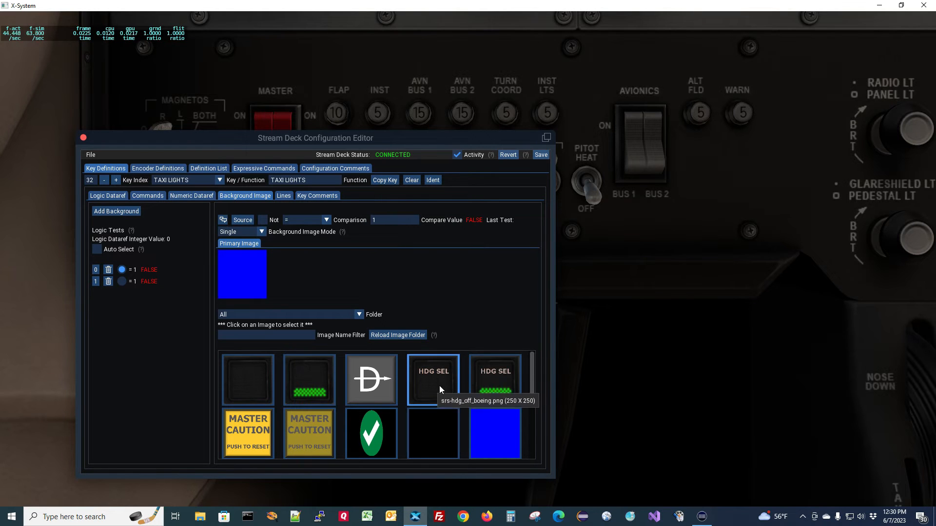
{"action": "scroll", "coordinate": [443, 406], "scroll_direction": "down", "scroll_amount": 5}
{"action": "scroll", "coordinate": [443, 405], "scroll_direction": "down", "scroll_amount": 1}
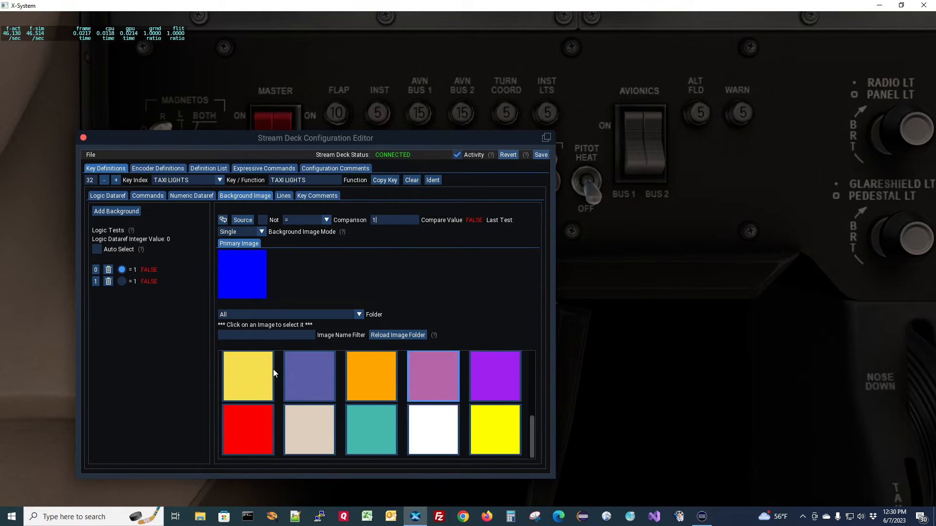
{"action": "left_click", "coordinate": [253, 422]}
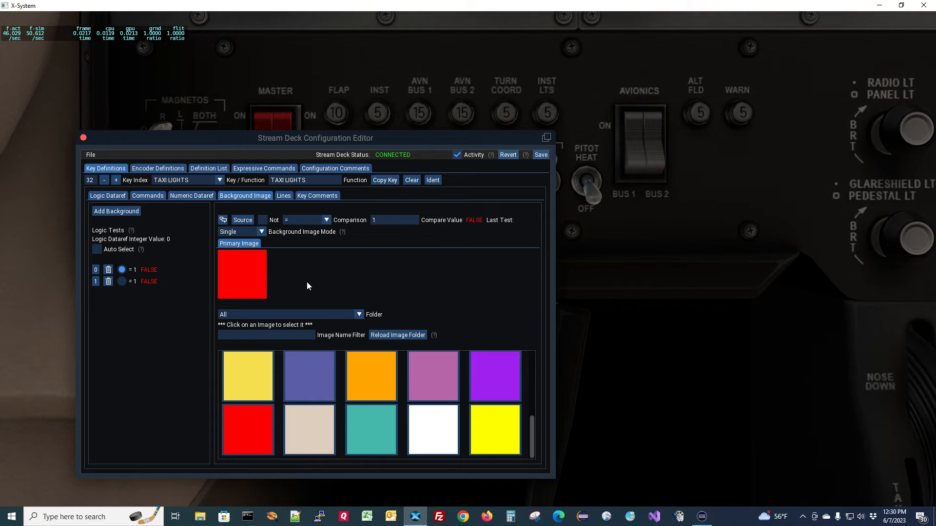
- Set the second background's condition to = 0, its mode to Single and its primary image to solid black
{"action": "left_click", "coordinate": [122, 282]}
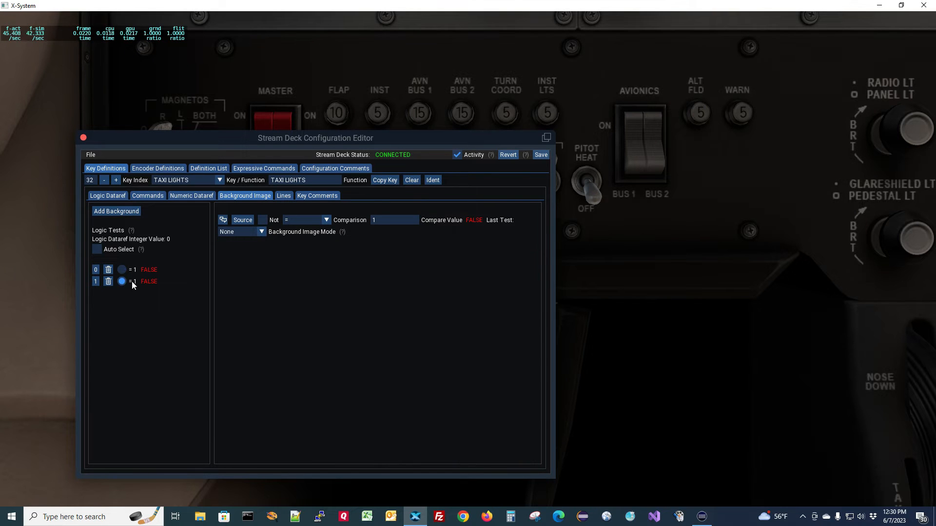
{"action": "key", "text": "BackSpace"}
{"action": "type", "text": "0"}
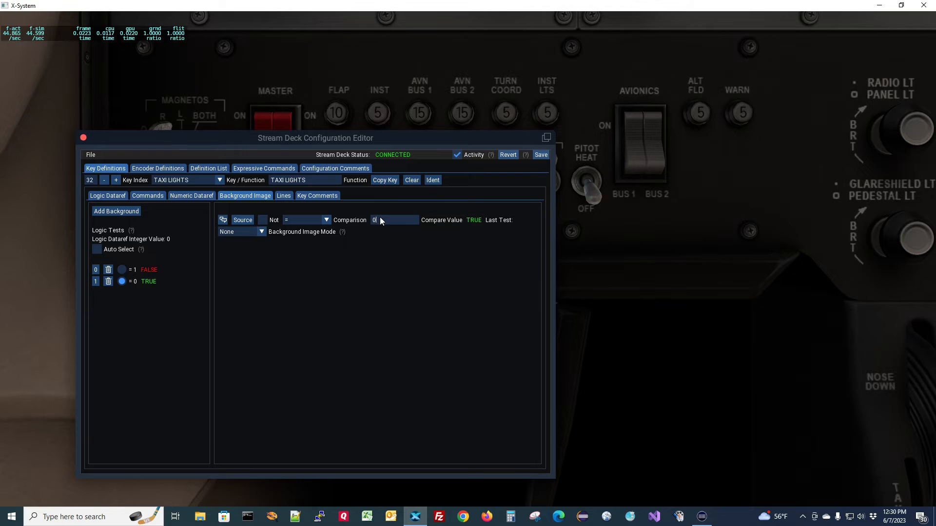
{"action": "left_click", "coordinate": [261, 232]}
{"action": "left_click", "coordinate": [238, 253]}
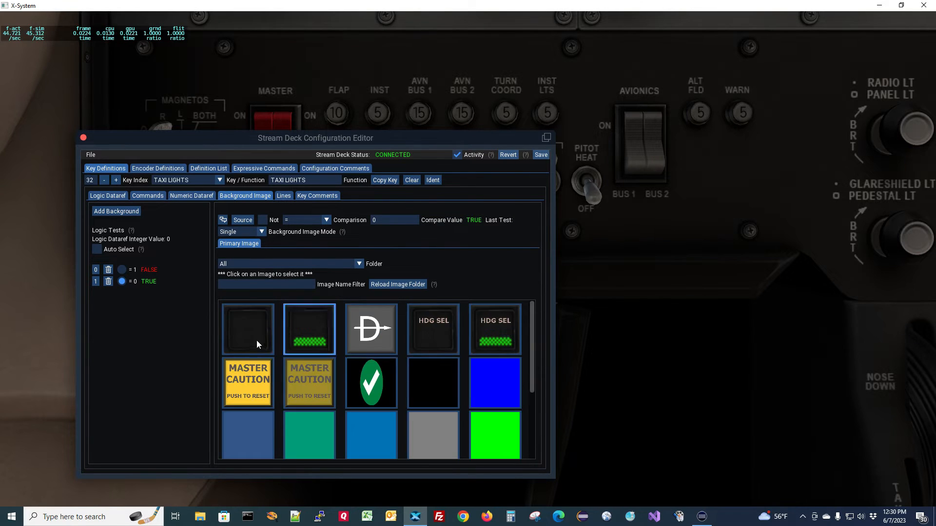
{"action": "left_click", "coordinate": [429, 385]}
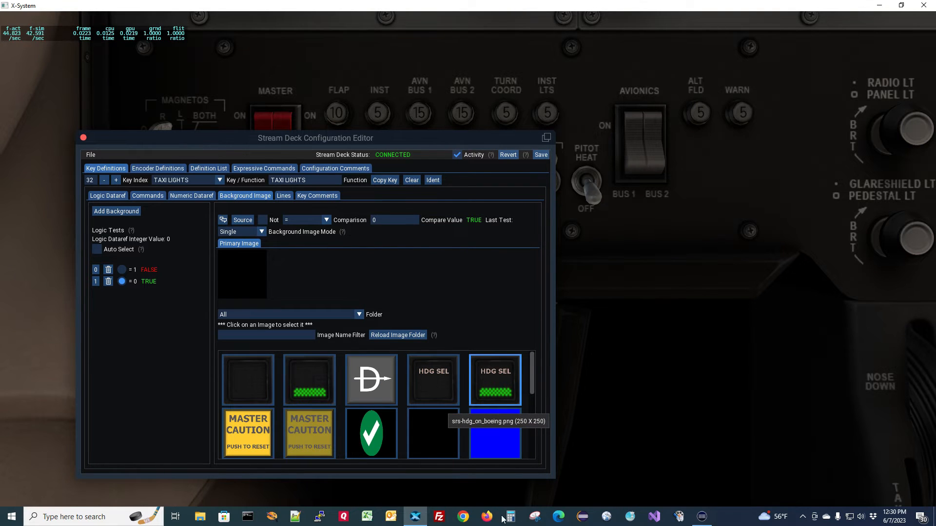
- Check the TAXI LIGHTS key in Stream Deck and look over the background images available in the editor
{"action": "left_click", "coordinate": [702, 517]}
{"action": "left_click_drag", "start_coordinate": [511, 74], "coordinate": [467, 70]}
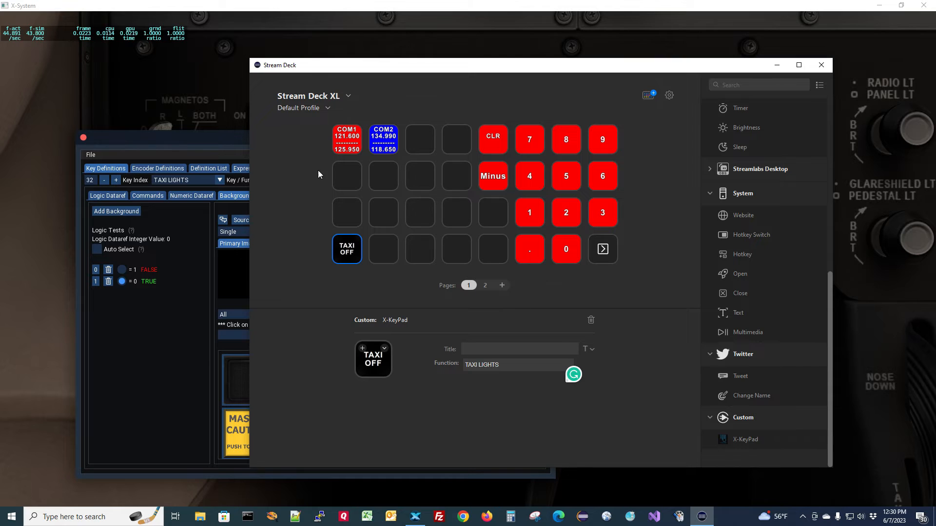
{"action": "left_click", "coordinate": [209, 137]}
{"action": "scroll", "coordinate": [443, 391], "scroll_direction": "down", "scroll_amount": 5}
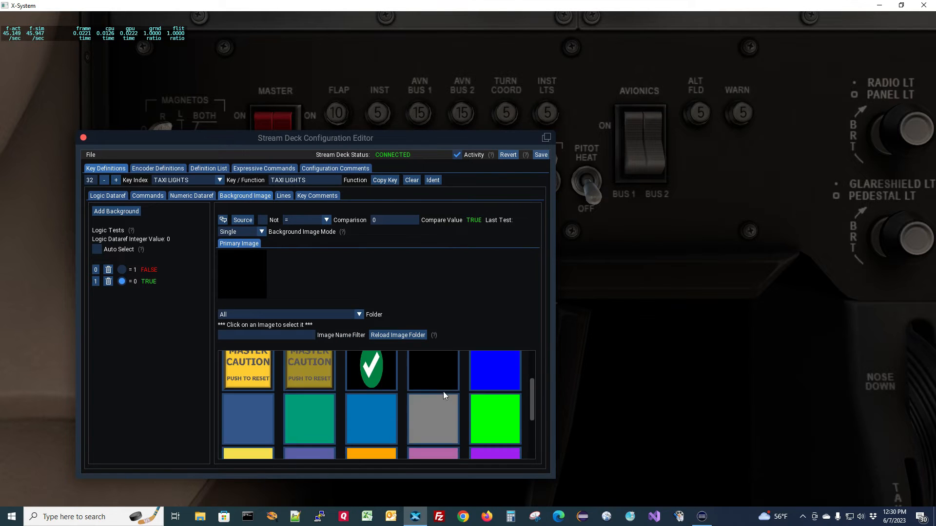
{"action": "scroll", "coordinate": [447, 394], "scroll_direction": "up", "scroll_amount": 5}
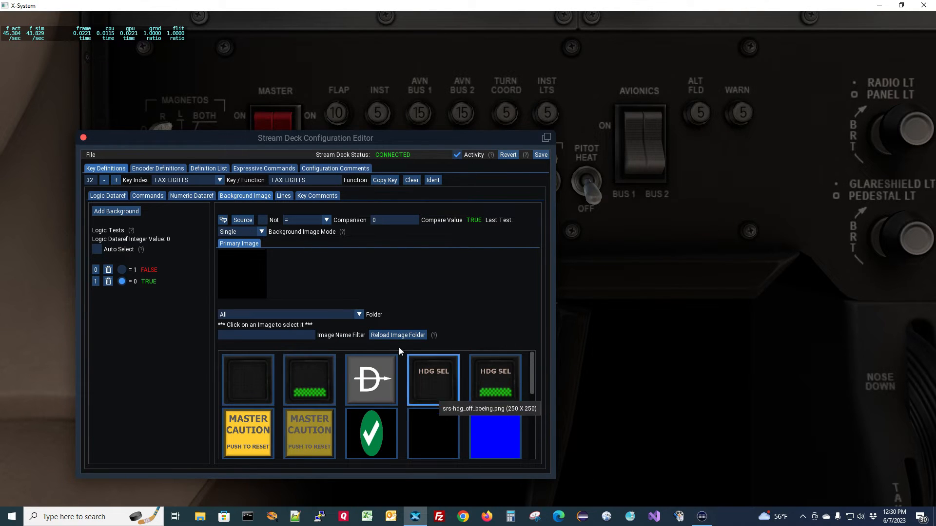
- In File Explorer, copy the Icons folder from D:\X-KeyPad\trunk\Flight Sim SideshowFX
{"action": "key", "text": "super+e"}
{"action": "left_click_drag", "start_coordinate": [510, 43], "coordinate": [499, 58]}
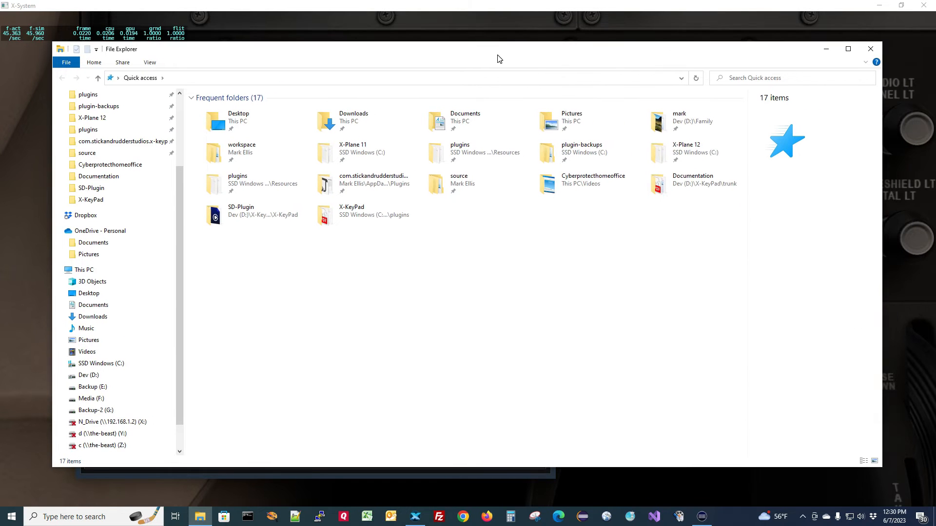
{"action": "left_click", "coordinate": [88, 376]}
{"action": "scroll", "coordinate": [233, 364], "scroll_direction": "down", "scroll_amount": 5}
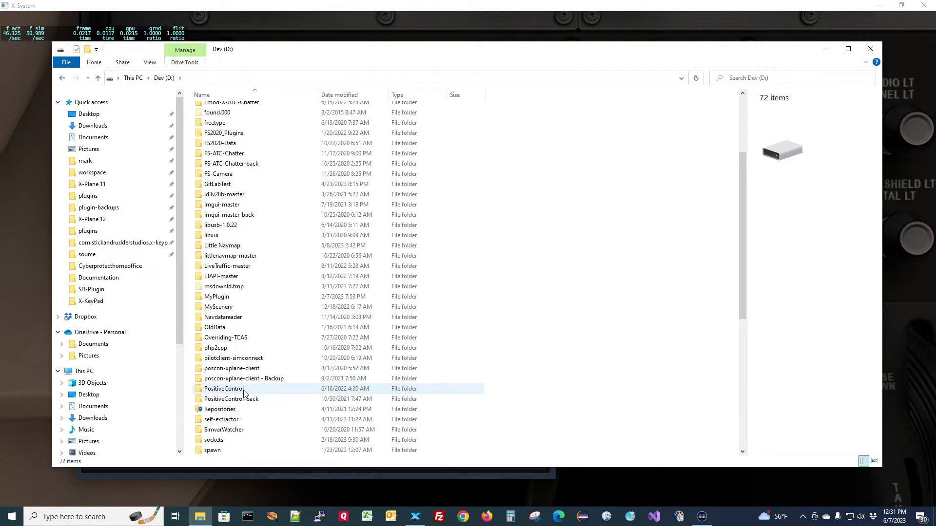
{"action": "scroll", "coordinate": [246, 375], "scroll_direction": "down", "scroll_amount": 8}
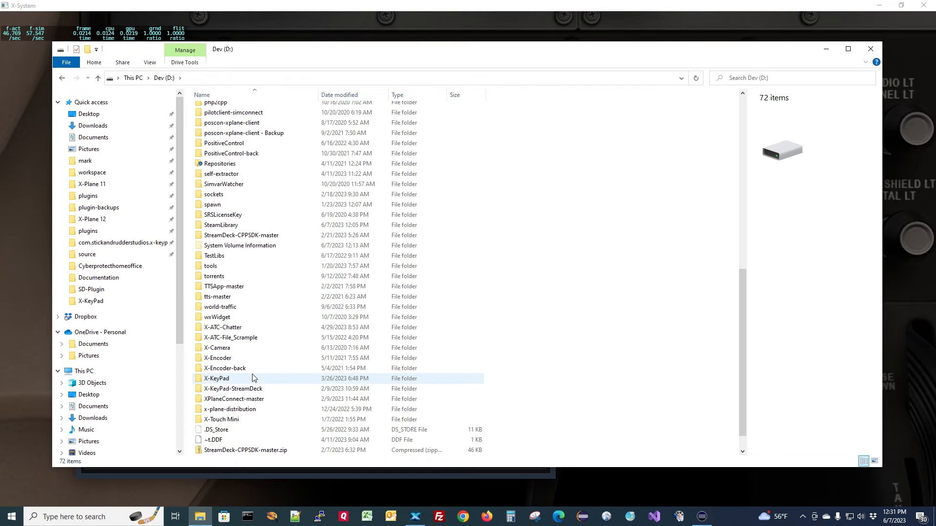
{"action": "double_click", "coordinate": [220, 379]}
{"action": "double_click", "coordinate": [217, 140]}
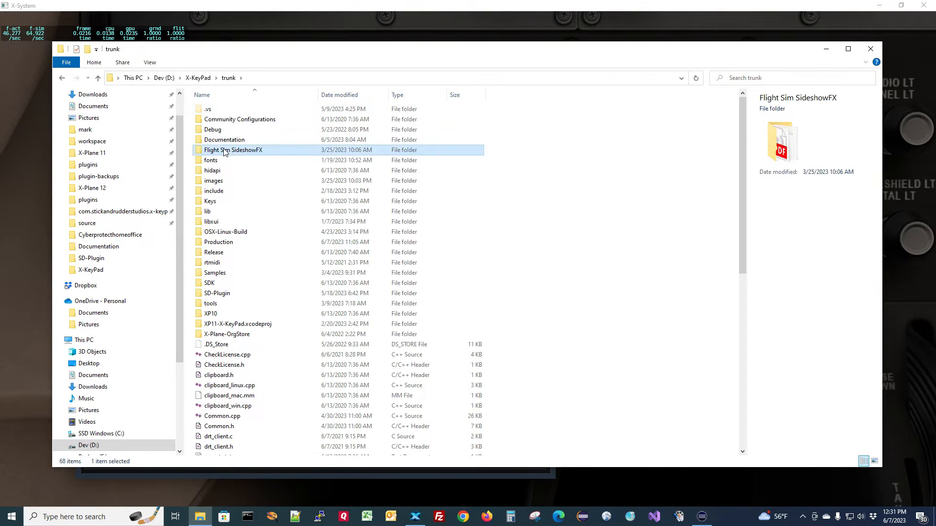
{"action": "double_click", "coordinate": [224, 151]}
{"action": "double_click", "coordinate": [210, 109]}
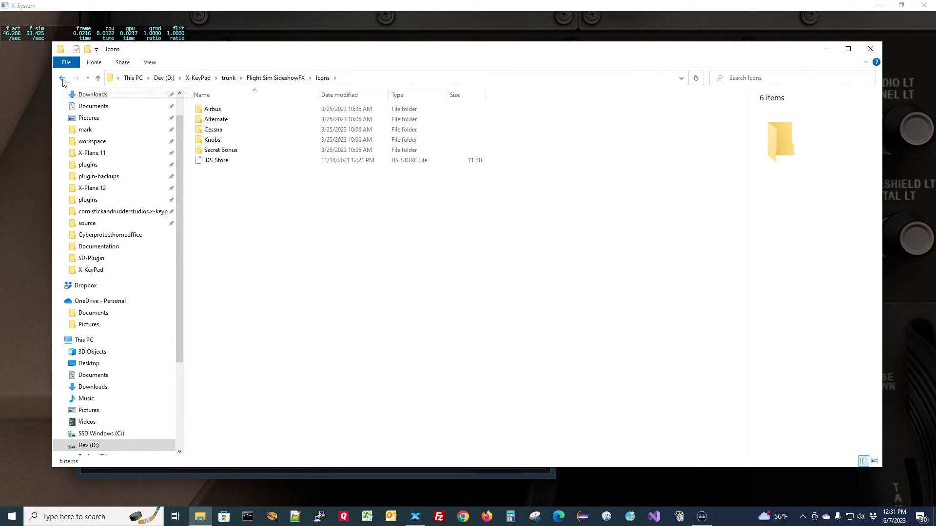
{"action": "left_click", "coordinate": [62, 78]}
{"action": "right_click", "coordinate": [220, 113]}
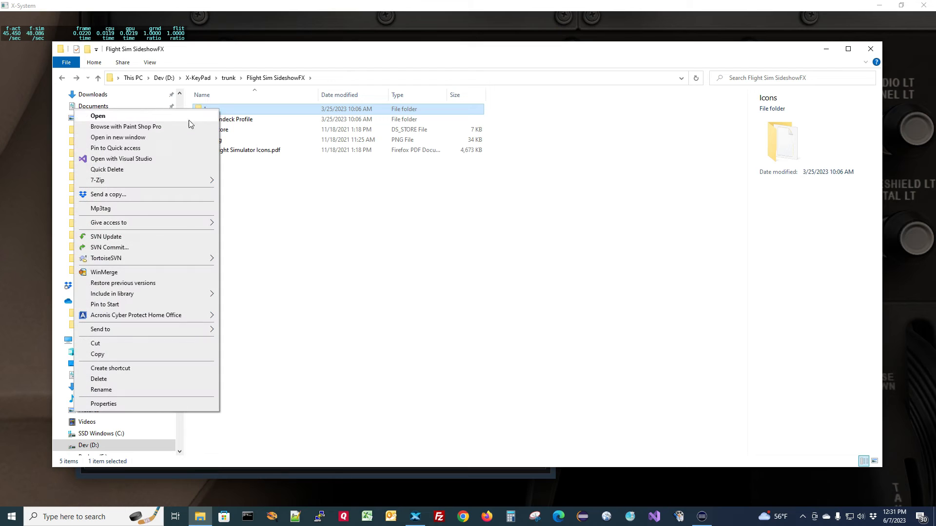
{"action": "left_click", "coordinate": [120, 358]}
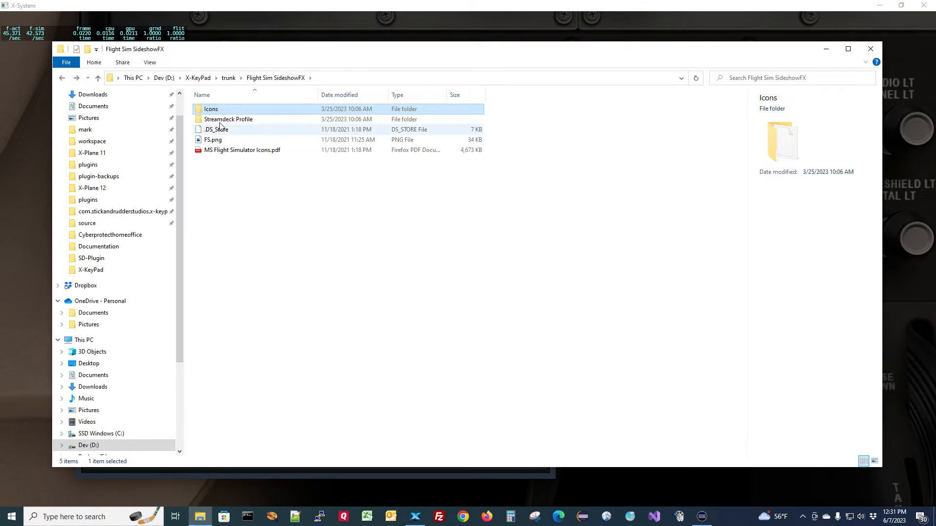
- Paste the Icons folder into X-Plane 11's Resources\plugins\X-KeyPad\images folder and move File Explorer out of the way
{"action": "left_click", "coordinate": [119, 164]}
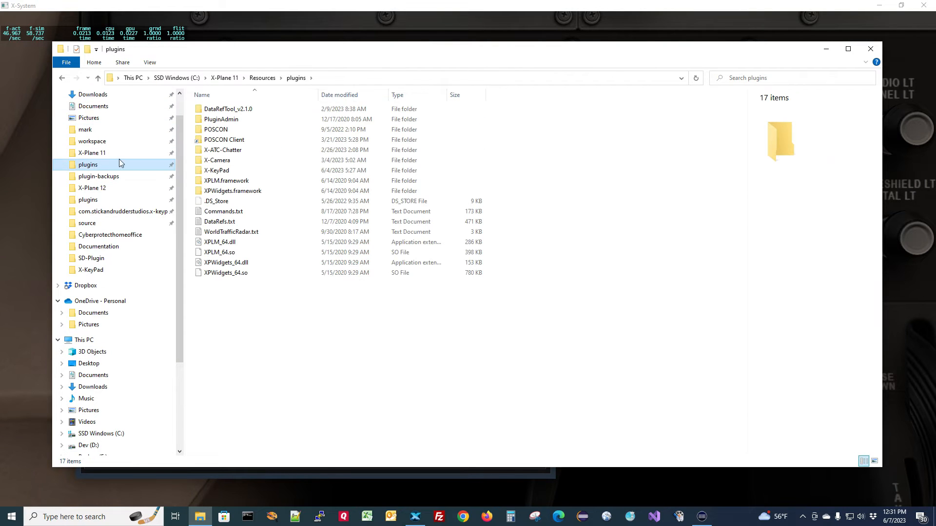
{"action": "double_click", "coordinate": [230, 171]}
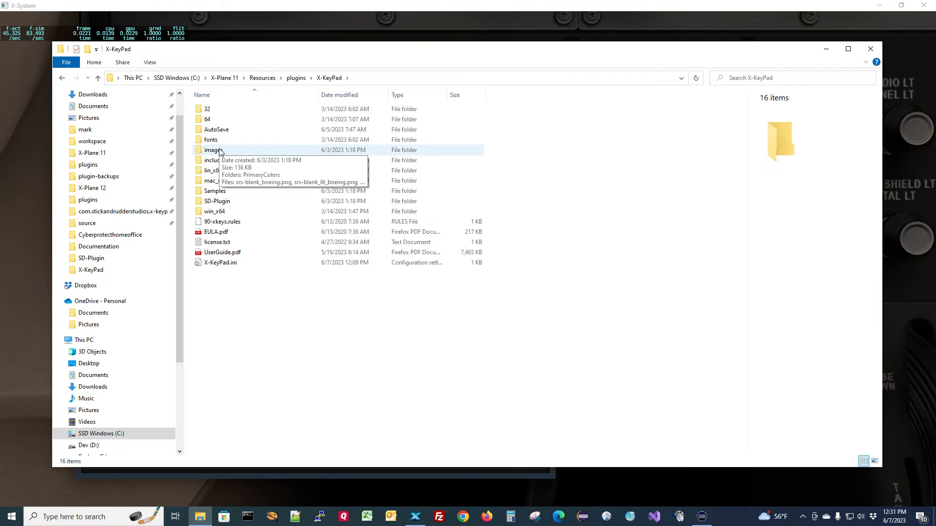
{"action": "double_click", "coordinate": [219, 150]}
{"action": "right_click", "coordinate": [261, 226]}
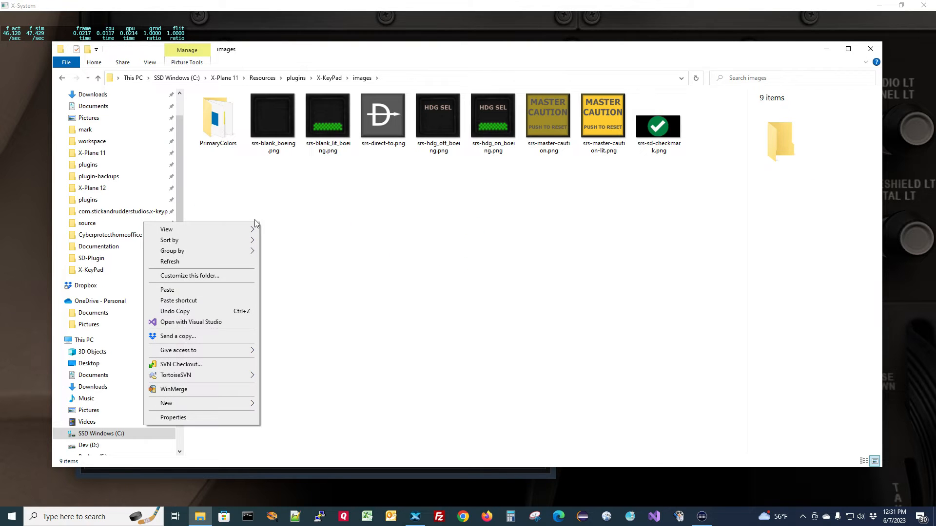
{"action": "left_click", "coordinate": [195, 293]}
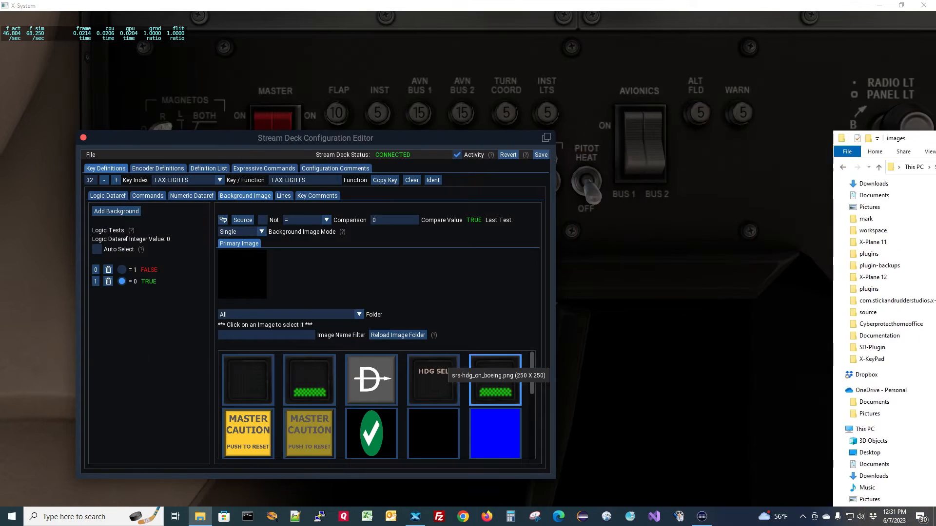
{"action": "left_click_drag", "start_coordinate": [922, 139], "coordinate": [935, 138]}
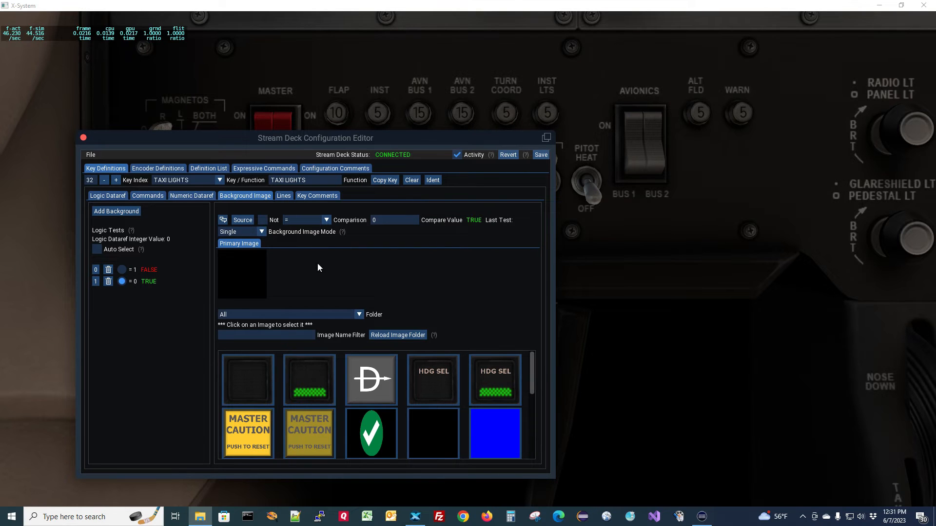
- Reload the editor's image folder, and move and enlarge the editor window to show more images
{"action": "left_click", "coordinate": [396, 334]}
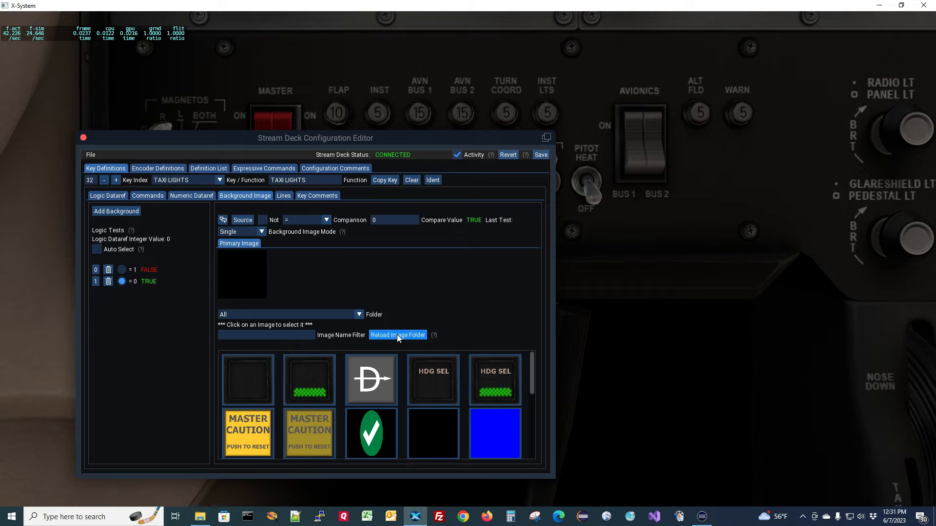
{"action": "left_click", "coordinate": [397, 335]}
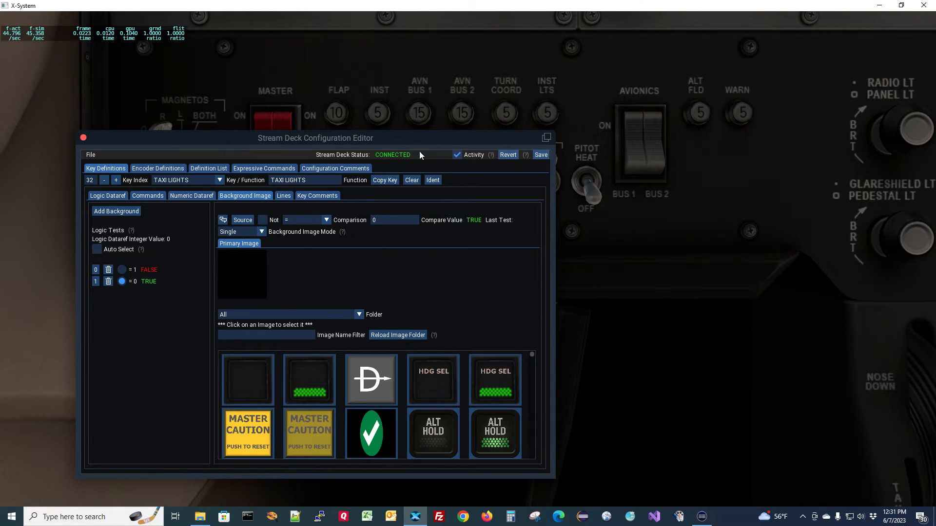
{"action": "left_click_drag", "start_coordinate": [401, 134], "coordinate": [396, 74]}
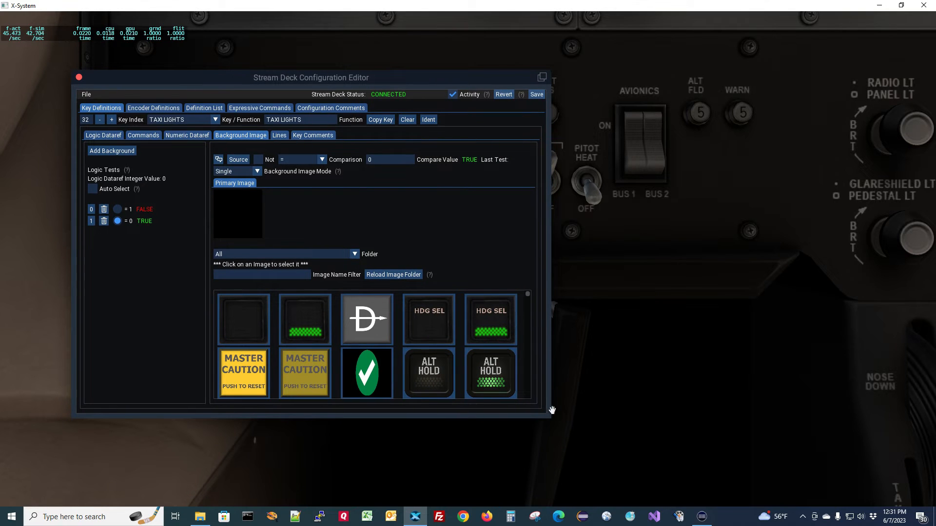
{"action": "left_click_drag", "start_coordinate": [551, 415], "coordinate": [610, 480]}
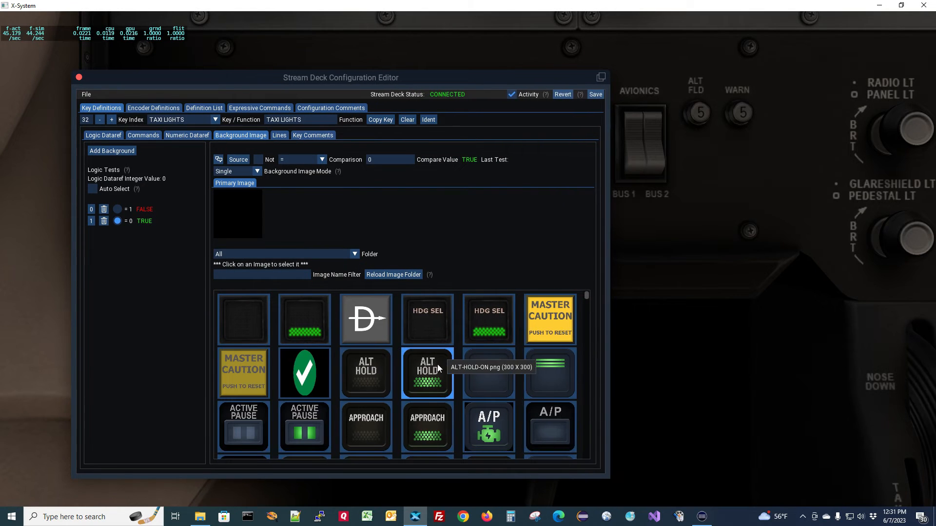
- Browse the reloaded background images and filter them by the name TAXI
{"action": "scroll", "coordinate": [440, 365], "scroll_direction": "down", "scroll_amount": 4}
{"action": "scroll", "coordinate": [508, 388], "scroll_direction": "down", "scroll_amount": 4}
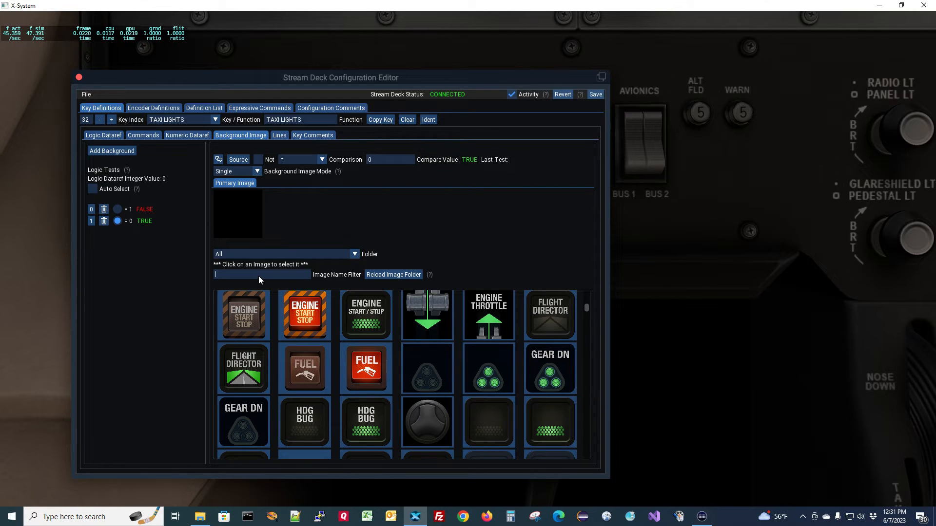
{"action": "type", "text": "TAXI"}
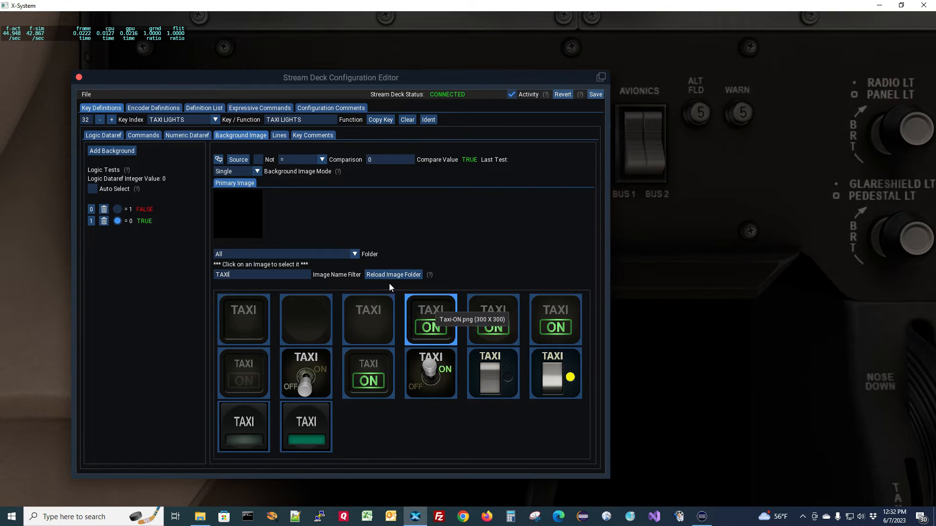
- Delete both conditional key labels from the TAXI LIGHTS key
{"action": "left_click", "coordinate": [280, 136]}
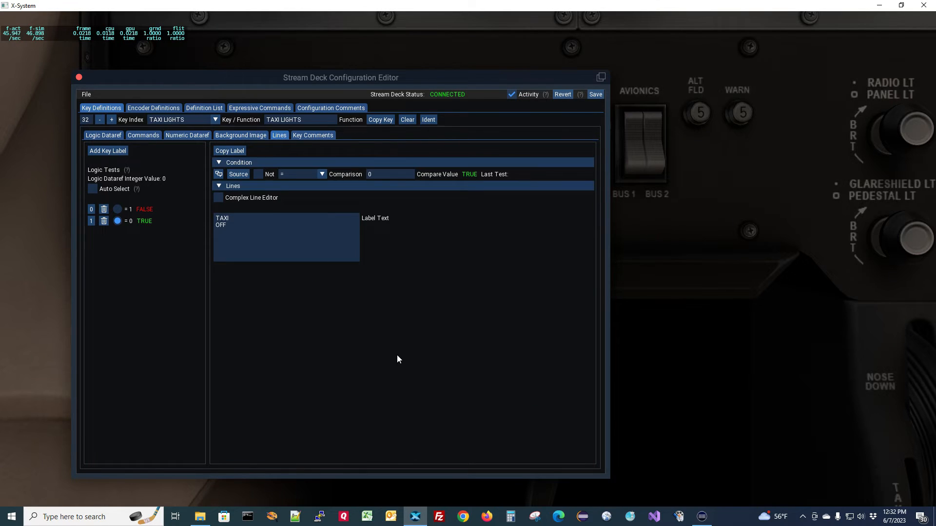
{"action": "left_click", "coordinate": [103, 221]}
{"action": "left_click", "coordinate": [104, 209]}
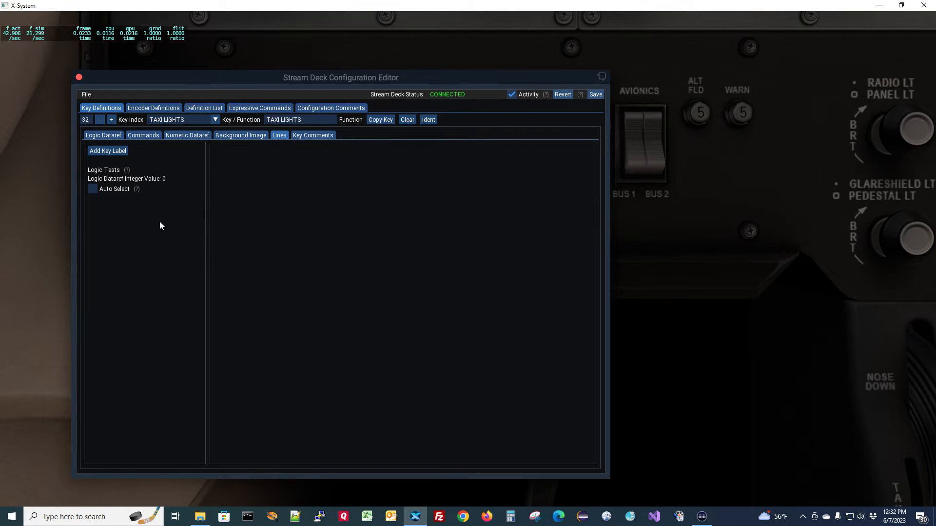
- Set the TAXI LIGHTS background images to Taxi-ON.png for condition = 1 and Taxi-Off.png for condition = 0
{"action": "left_click", "coordinate": [251, 136]}
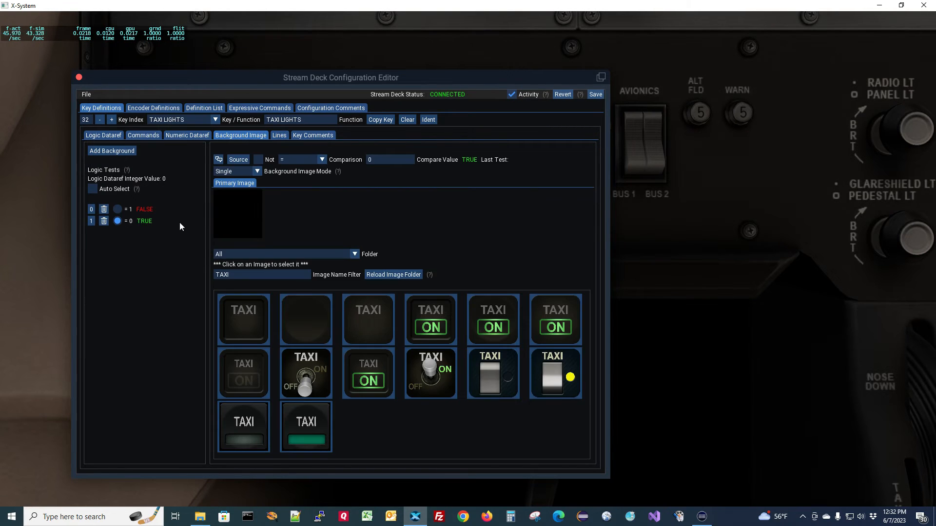
{"action": "left_click", "coordinate": [118, 209]}
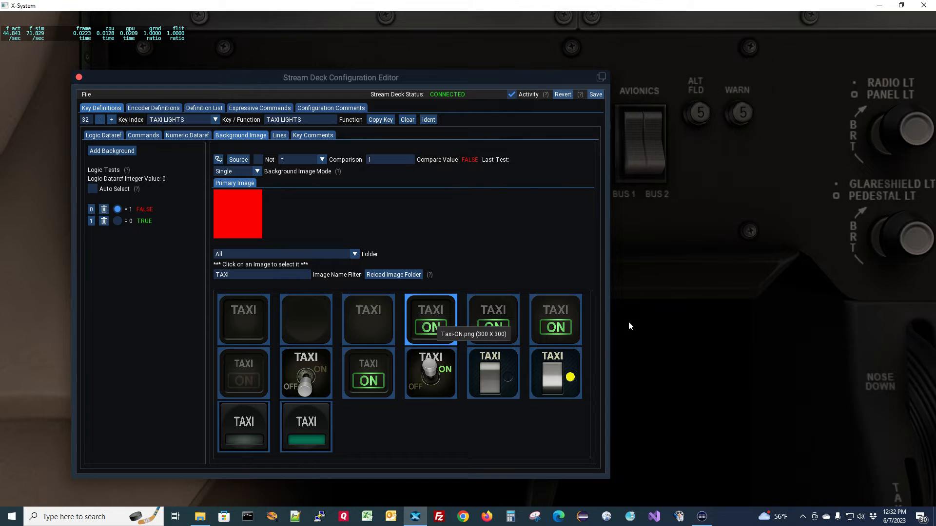
{"action": "left_click", "coordinate": [423, 321]}
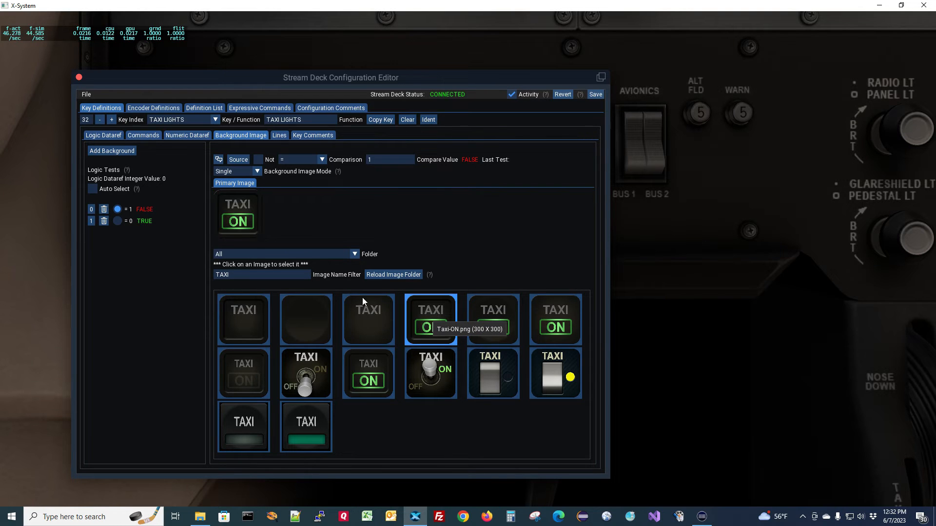
{"action": "left_click", "coordinate": [117, 221]}
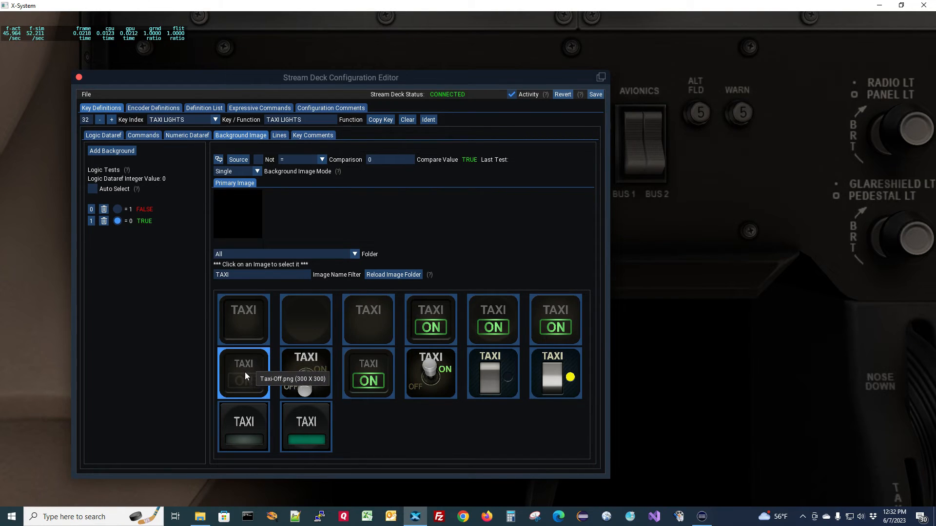
{"action": "left_click", "coordinate": [244, 372]}
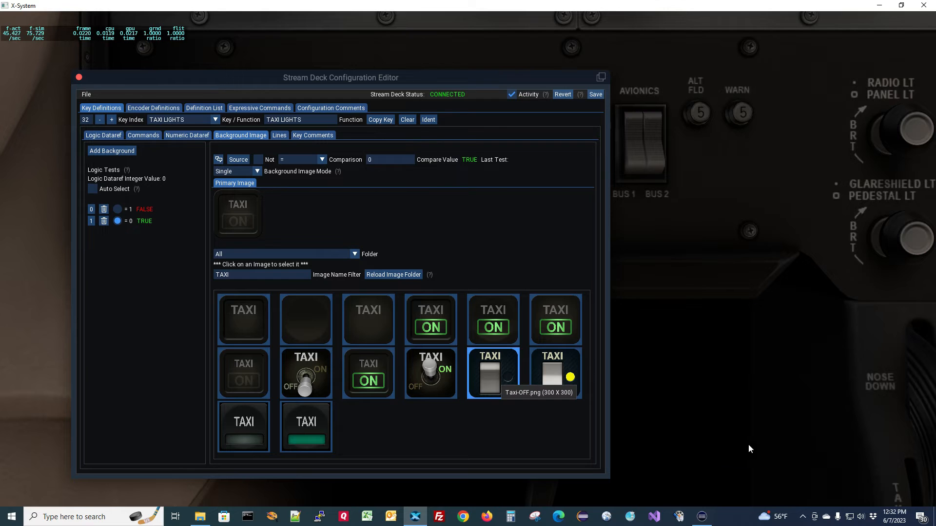
- Switch to the Stream Deck app to check the TAXI LIGHTS key's new background, and return to the X-KeyPad editor
{"action": "left_click", "coordinate": [703, 516]}
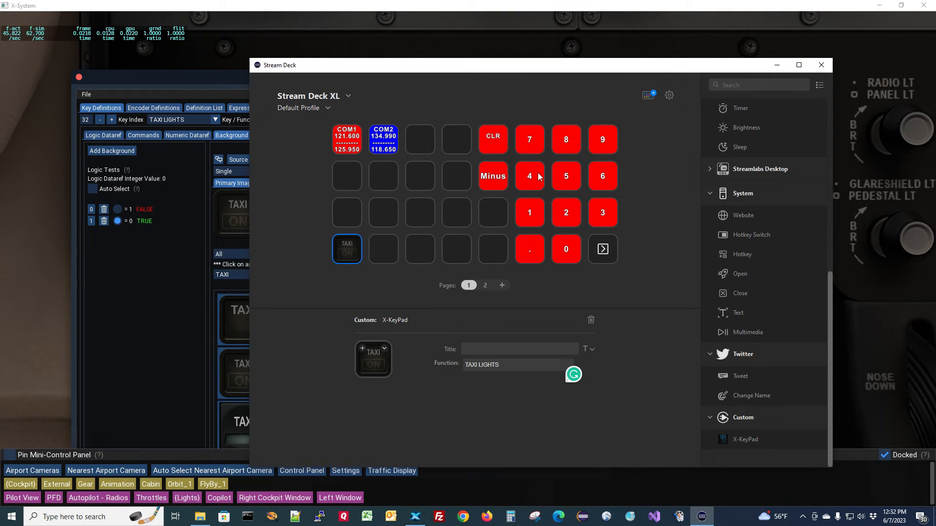
{"action": "left_click_drag", "start_coordinate": [514, 68], "coordinate": [466, 70]}
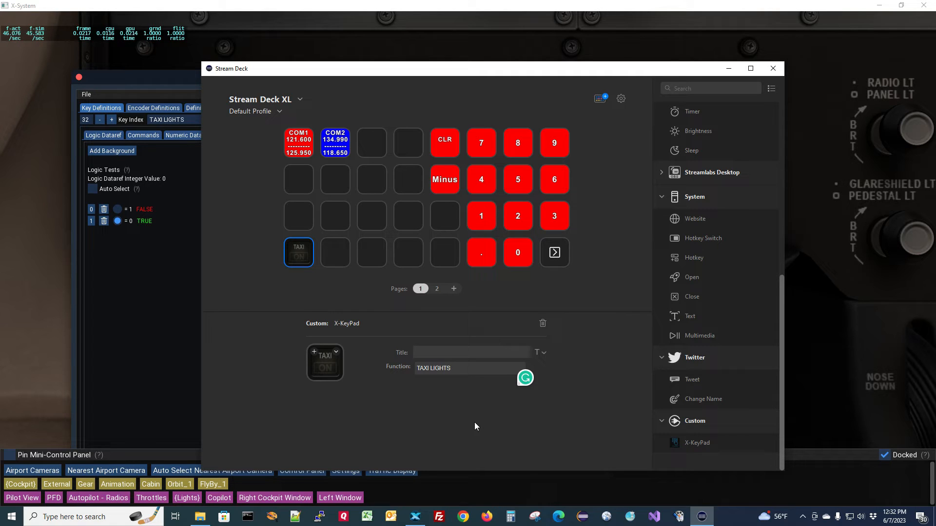
{"action": "left_click", "coordinate": [144, 78]}
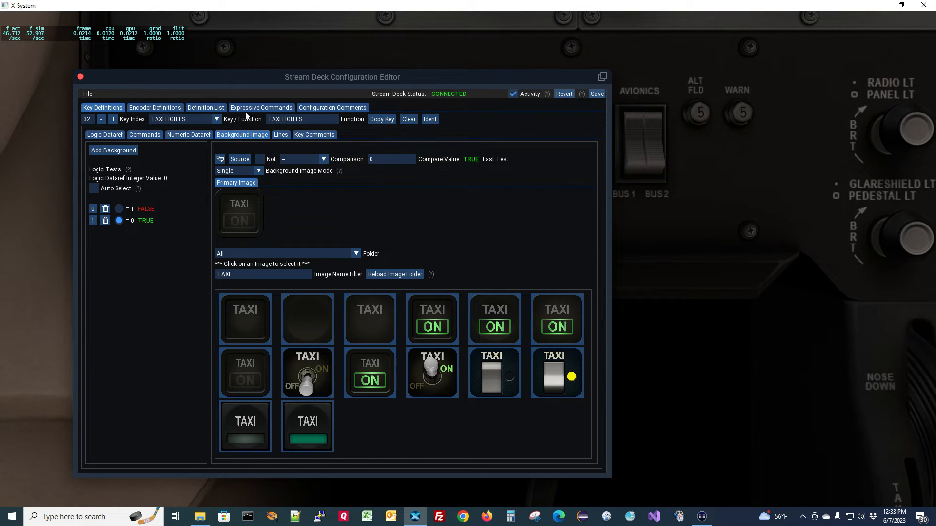
- Show only defined keys and encoders in the definition list, hiding the undefined ones
{"action": "left_click", "coordinate": [205, 106]}
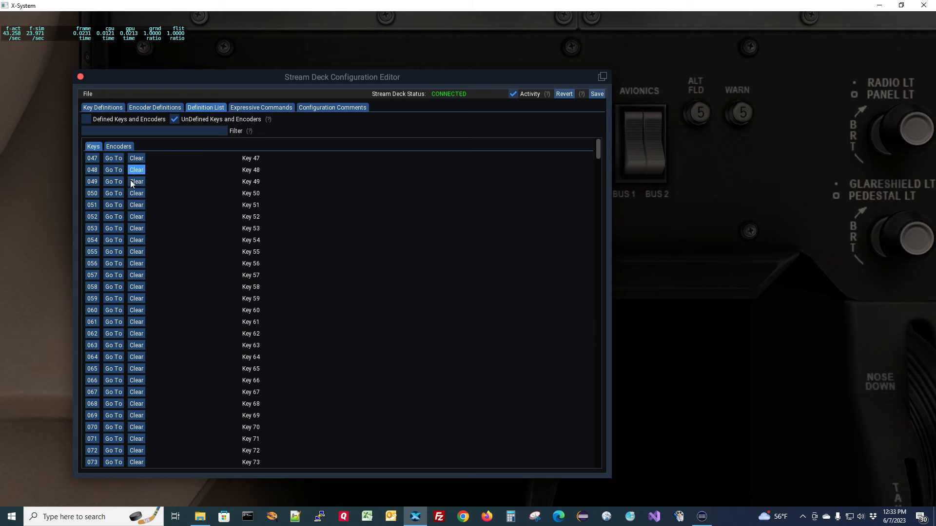
{"action": "left_click", "coordinate": [87, 119]}
{"action": "left_click", "coordinate": [173, 119]}
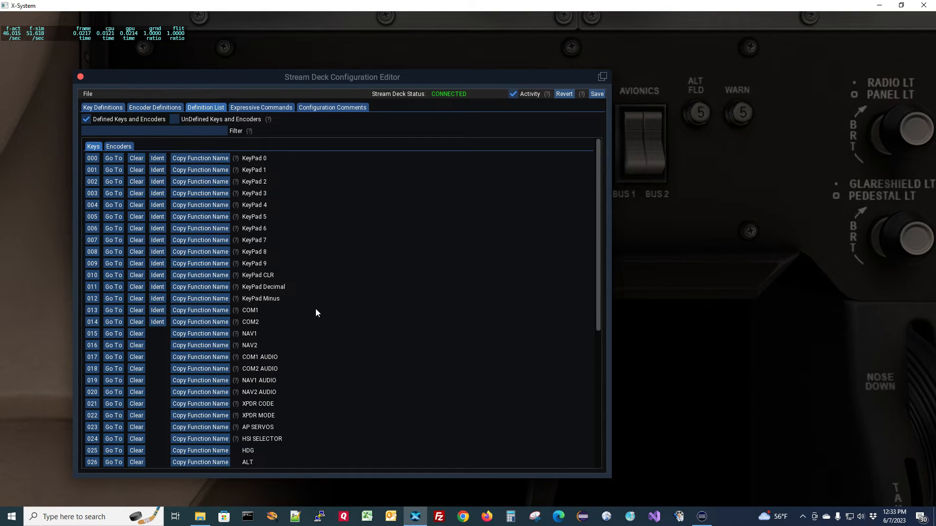
- Open the COM1 key's definition and examine its logic dataref, commands and numeric dataref settings
{"action": "left_click", "coordinate": [113, 310]}
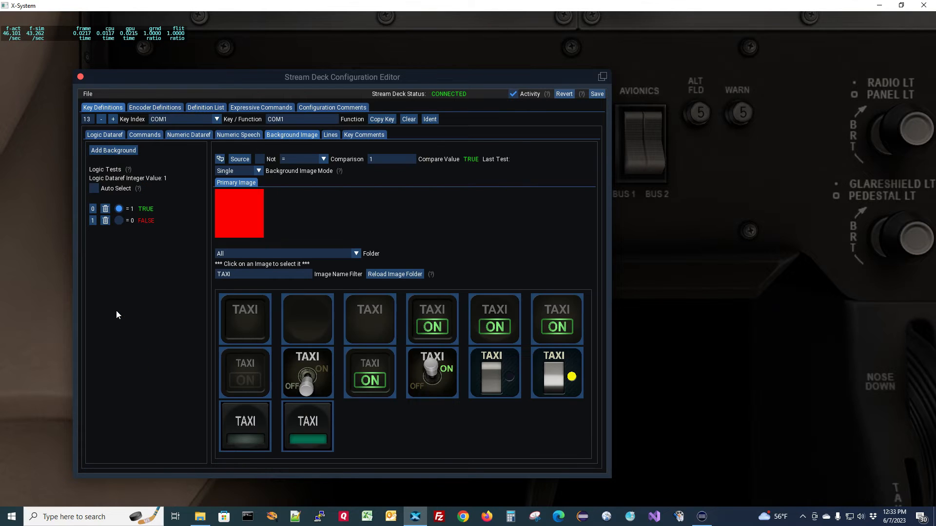
{"action": "left_click", "coordinate": [107, 133]}
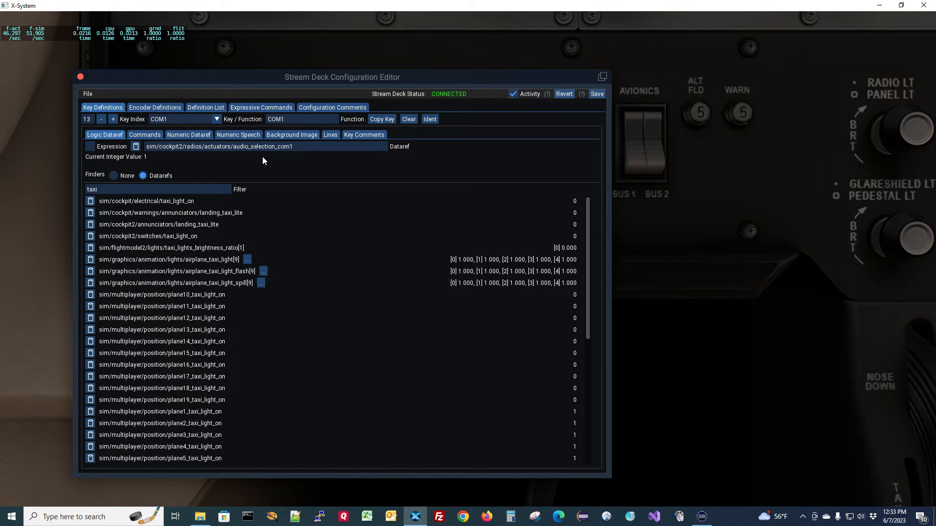
{"action": "left_click", "coordinate": [150, 136]}
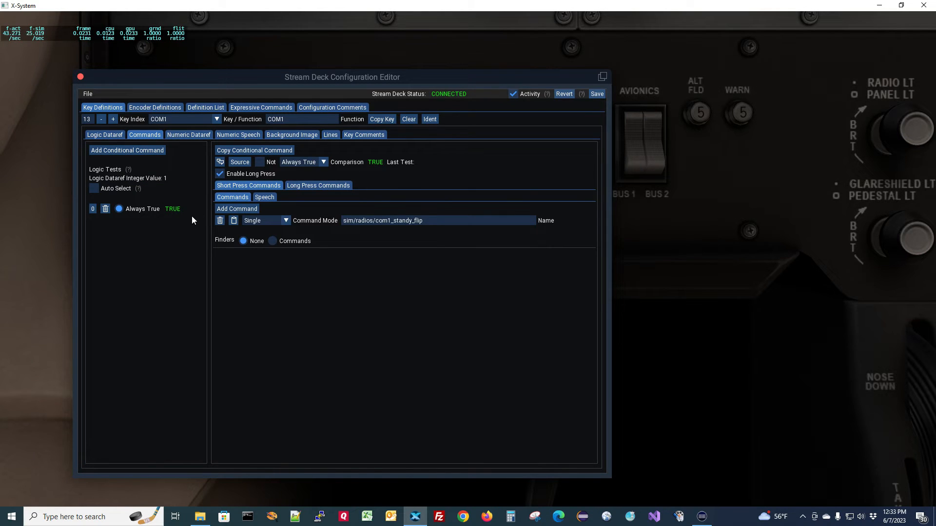
{"action": "left_click", "coordinate": [192, 136]}
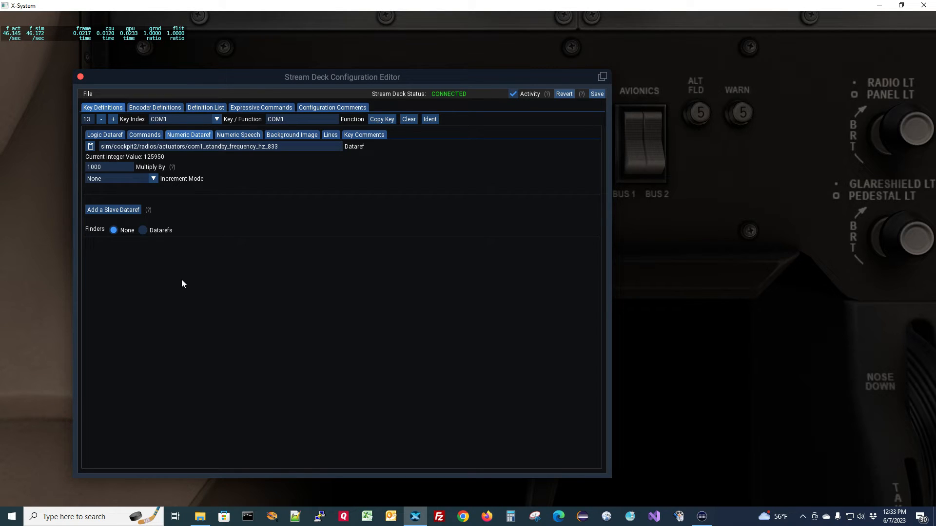
- Switch to the Stream Deck app and change the configured device to Stream Deck +
{"action": "left_click_drag", "start_coordinate": [245, 75], "coordinate": [292, 85]}
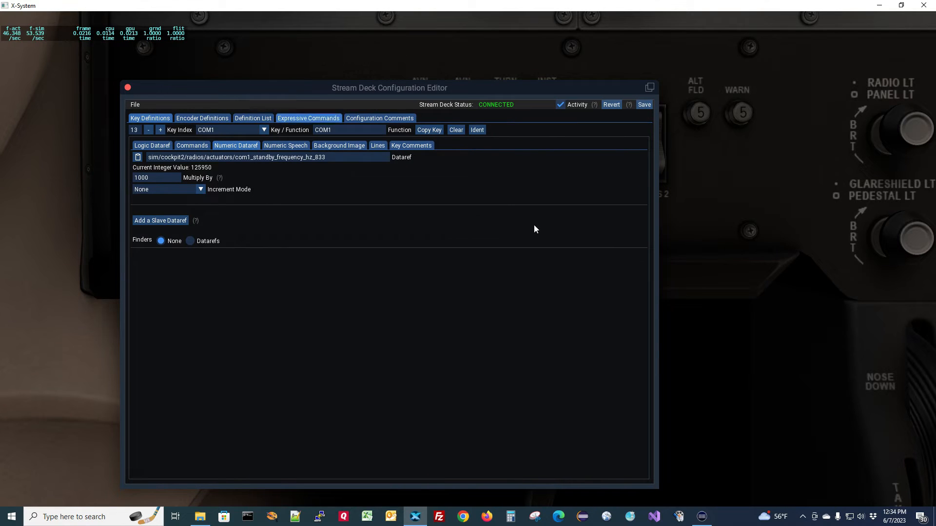
{"action": "left_click", "coordinate": [702, 516]}
{"action": "left_click_drag", "start_coordinate": [477, 68], "coordinate": [456, 52]}
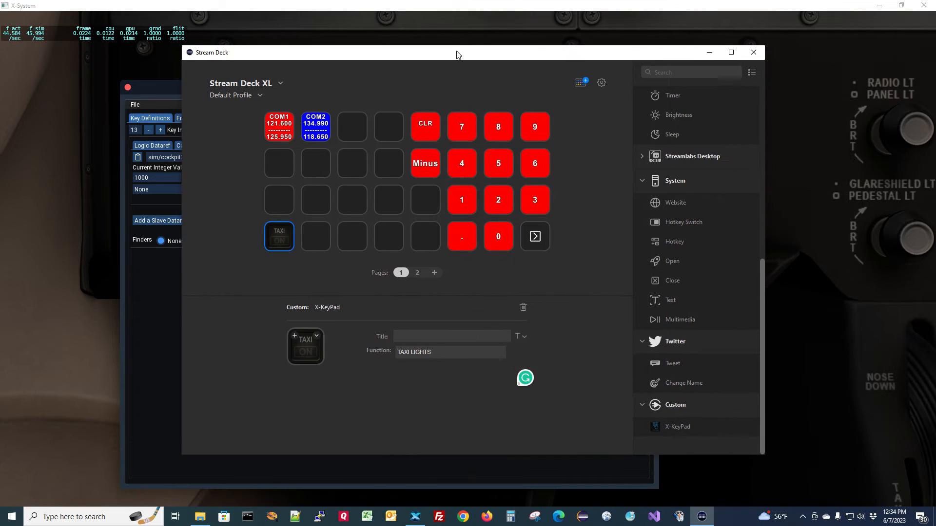
{"action": "left_click", "coordinate": [279, 84]}
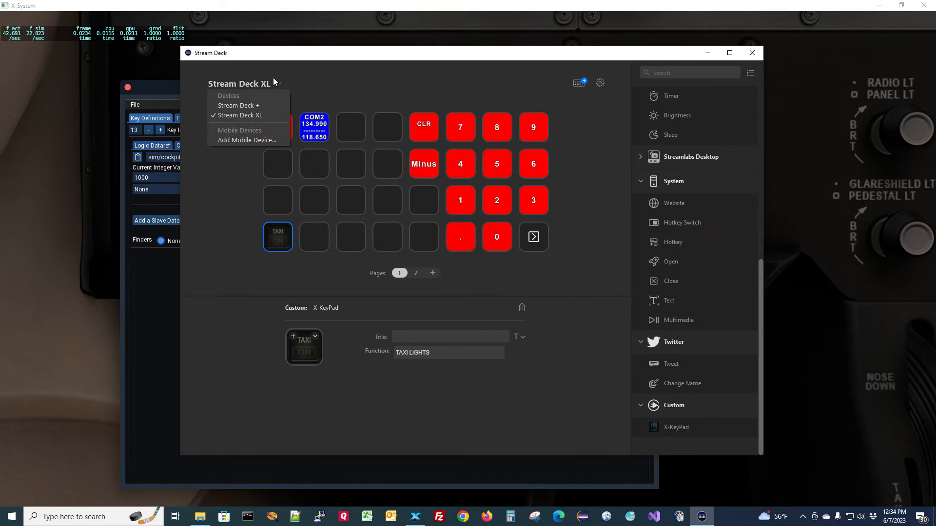
{"action": "left_click", "coordinate": [234, 106]}
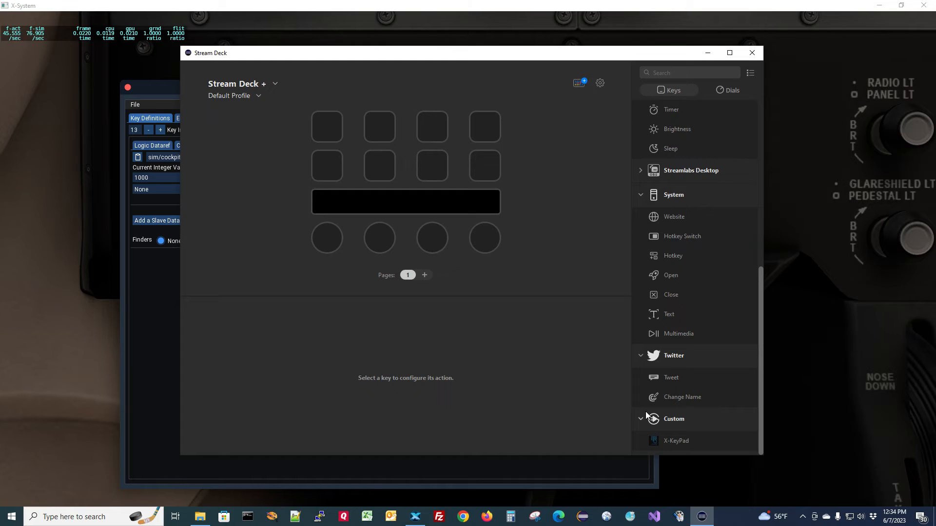
- Assign the X-KeyPad custom action to the first three dials of the Stream Deck +
{"action": "left_click_drag", "start_coordinate": [671, 440], "coordinate": [327, 233]}
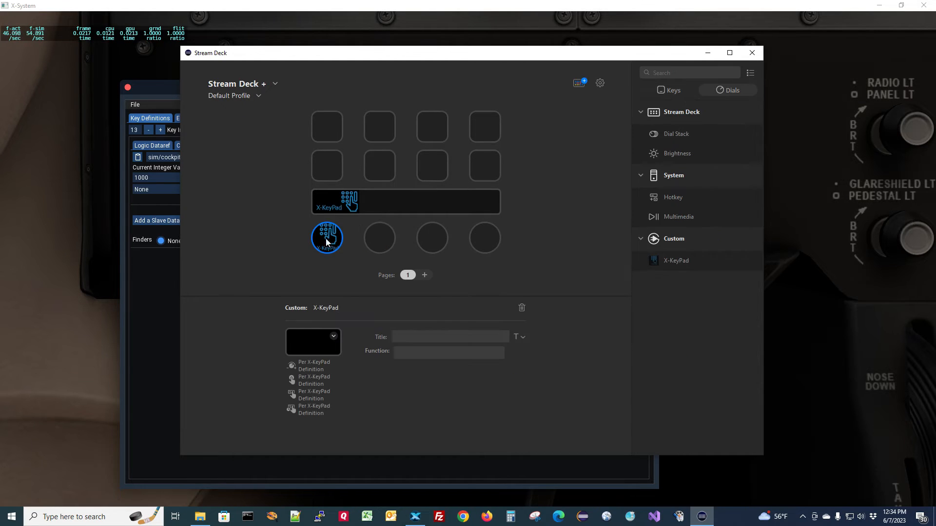
{"action": "left_click_drag", "start_coordinate": [674, 259], "coordinate": [380, 239]}
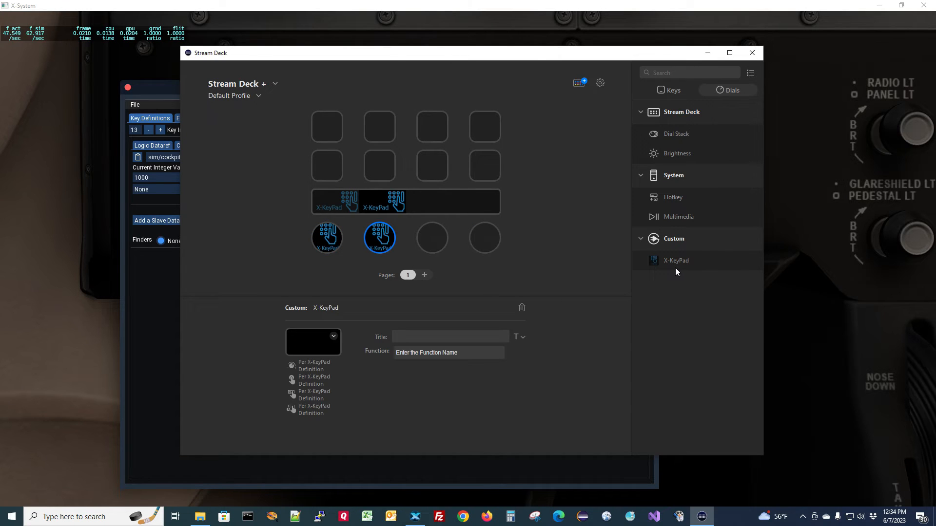
{"action": "left_click_drag", "start_coordinate": [675, 261], "coordinate": [436, 242]}
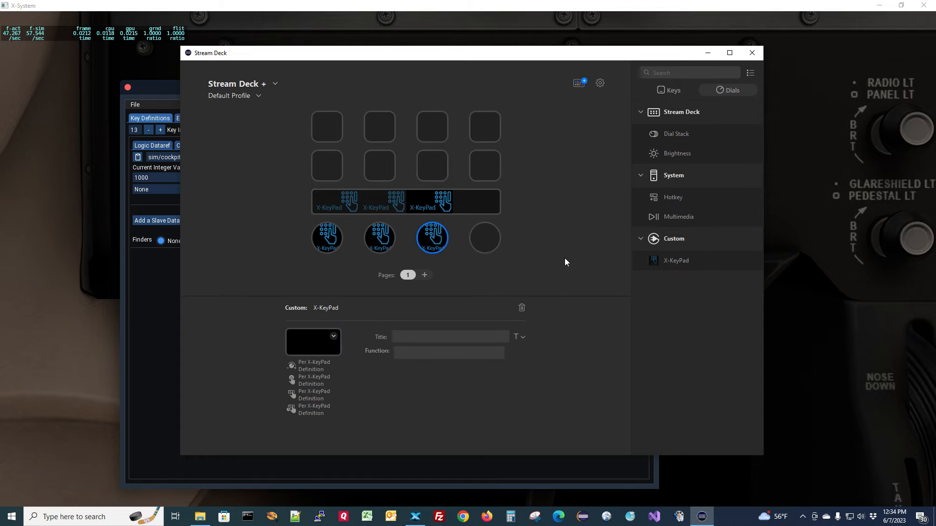
- Move the Stream Deck window aside and copy the COM2 encoder's function name from the X-KeyPad editor's definition list
{"action": "left_click_drag", "start_coordinate": [450, 58], "coordinate": [585, 77]}
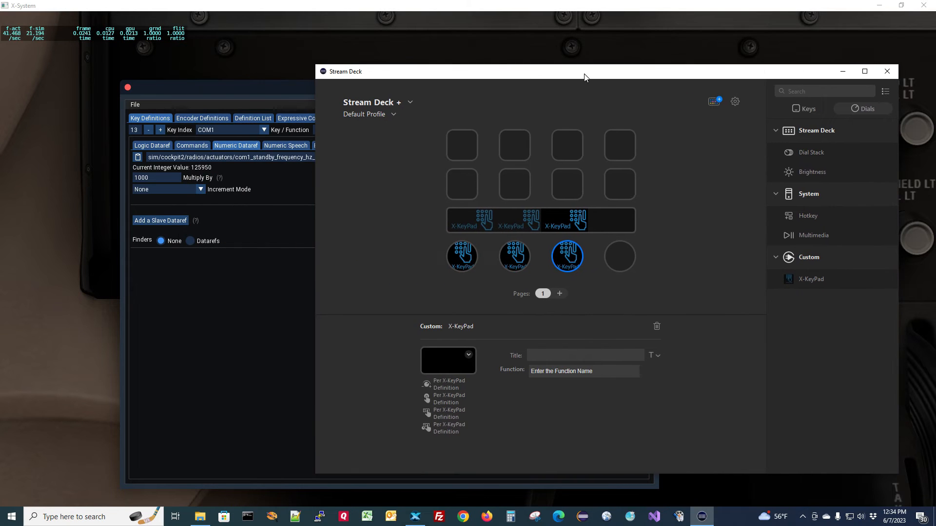
{"action": "left_click", "coordinate": [263, 86]}
{"action": "left_click", "coordinate": [255, 118]}
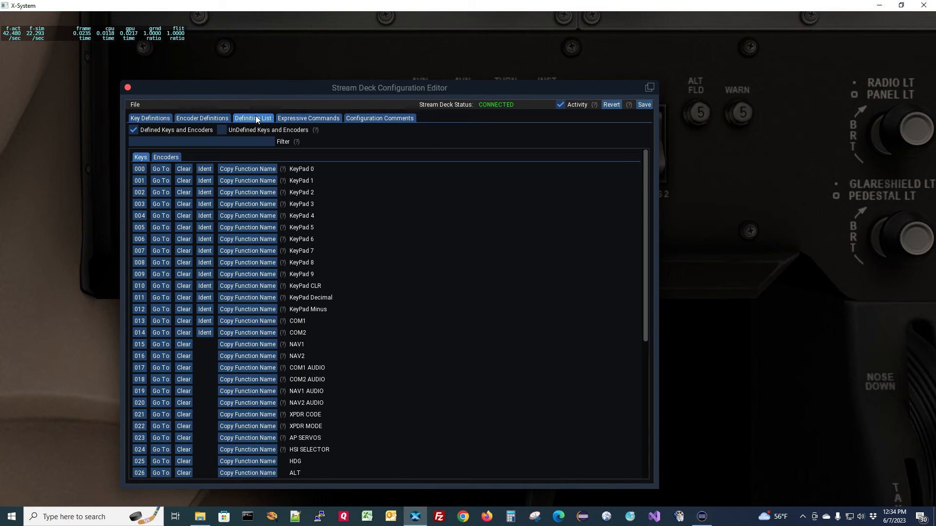
{"action": "left_click", "coordinate": [167, 157]}
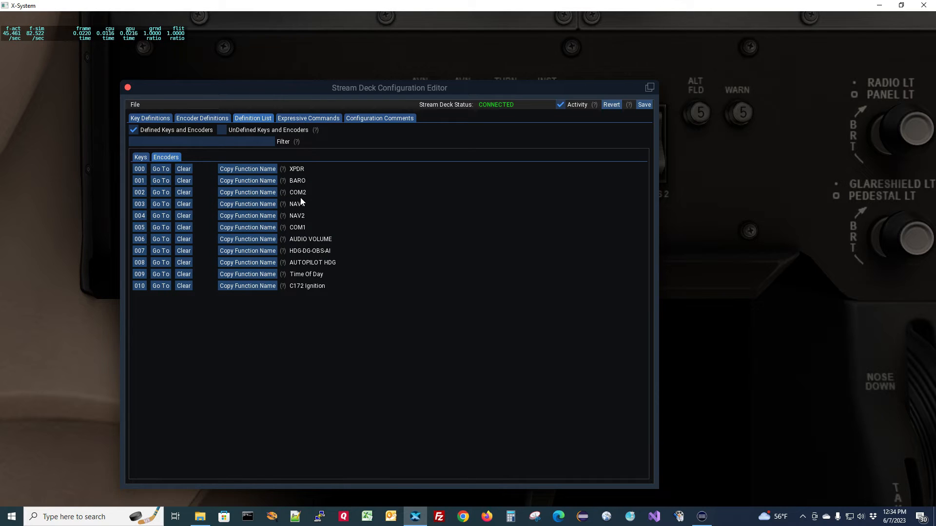
{"action": "left_click", "coordinate": [258, 192]}
- Back in the Stream Deck app, paste the copied name as the first dial's function and change it to COM1
{"action": "key", "text": "alt+Tab"}
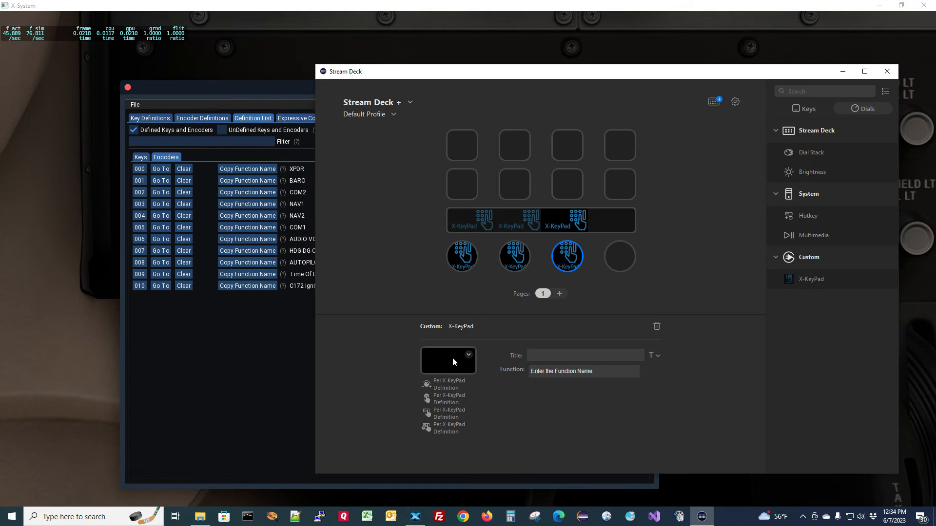
{"action": "left_click", "coordinate": [465, 257]}
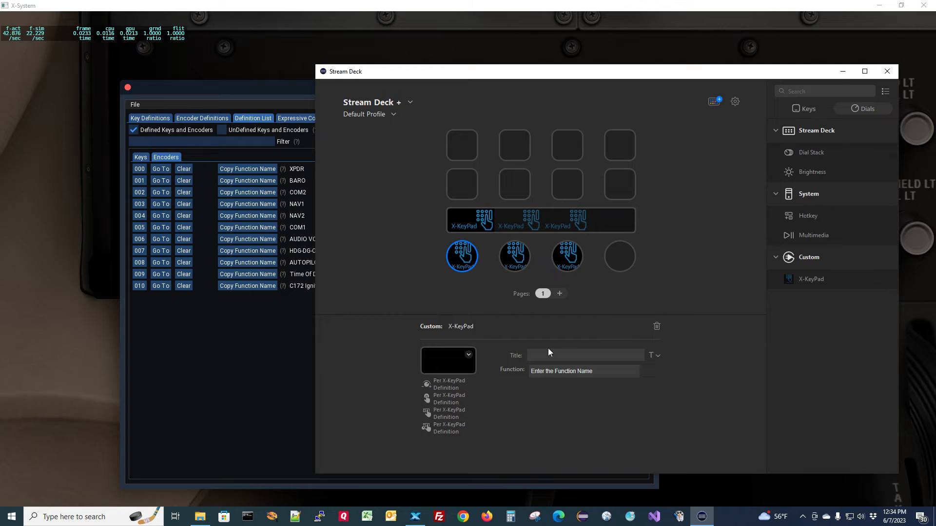
{"action": "left_click", "coordinate": [581, 374]}
{"action": "type", "text": "COM2"}
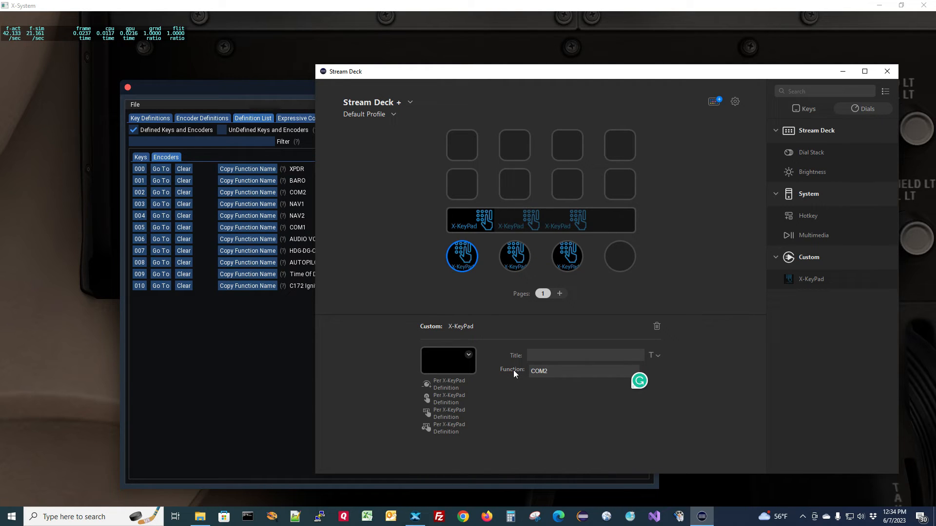
{"action": "key", "text": "BackSpace"}
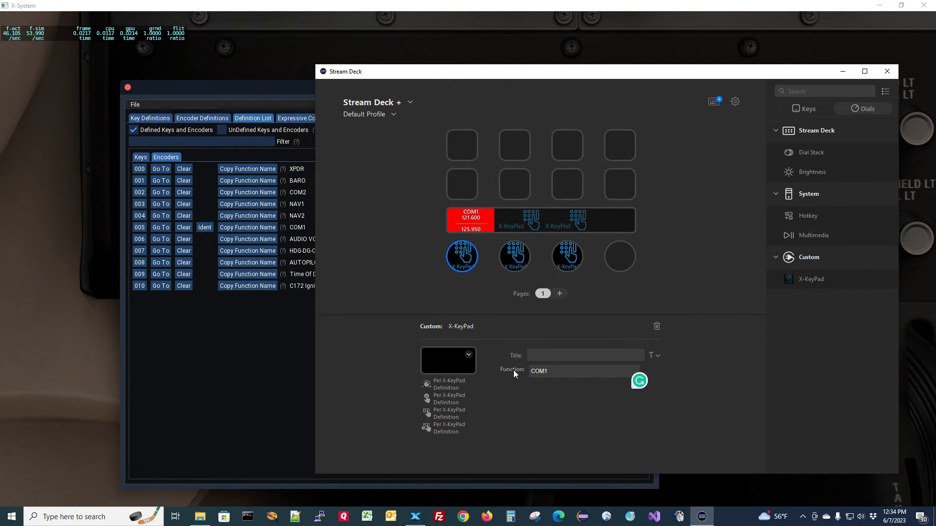
- Copy the AUDIO VOLUME encoder's function name from the X-KeyPad editor and set it as the second dial's function in Stream Deck
{"action": "left_click", "coordinate": [251, 87]}
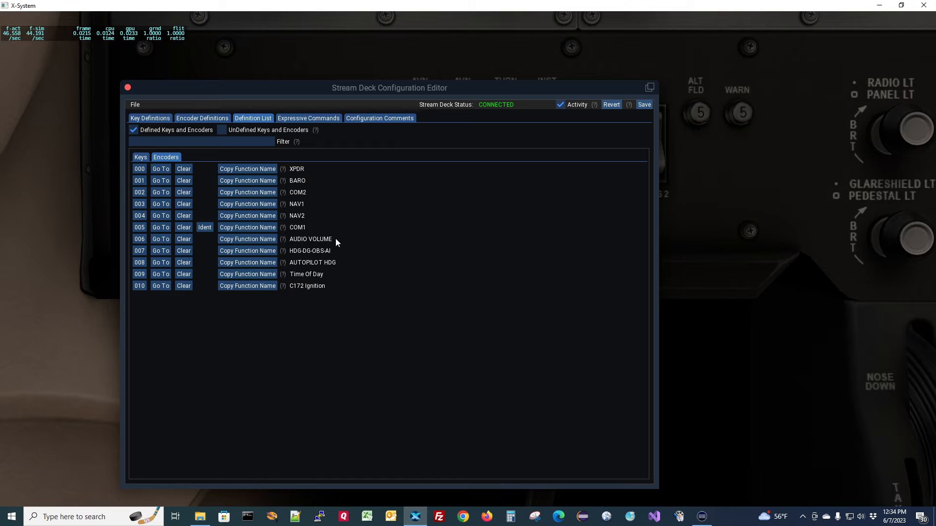
{"action": "left_click", "coordinate": [261, 241]}
{"action": "key", "text": "alt+Tab"}
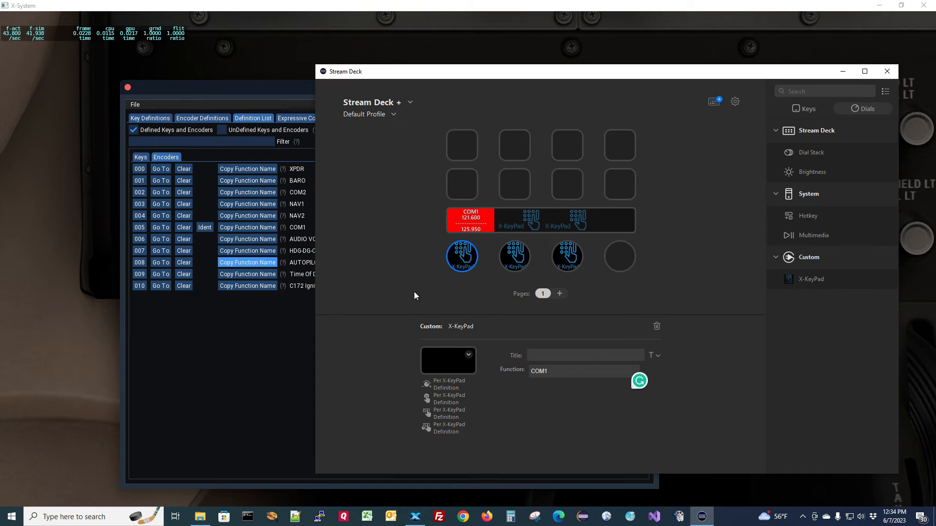
{"action": "left_click", "coordinate": [511, 257]}
{"action": "left_click_drag", "start_coordinate": [602, 374], "coordinate": [522, 379]}
{"action": "type", "text": "AUDIO VOLUME"}
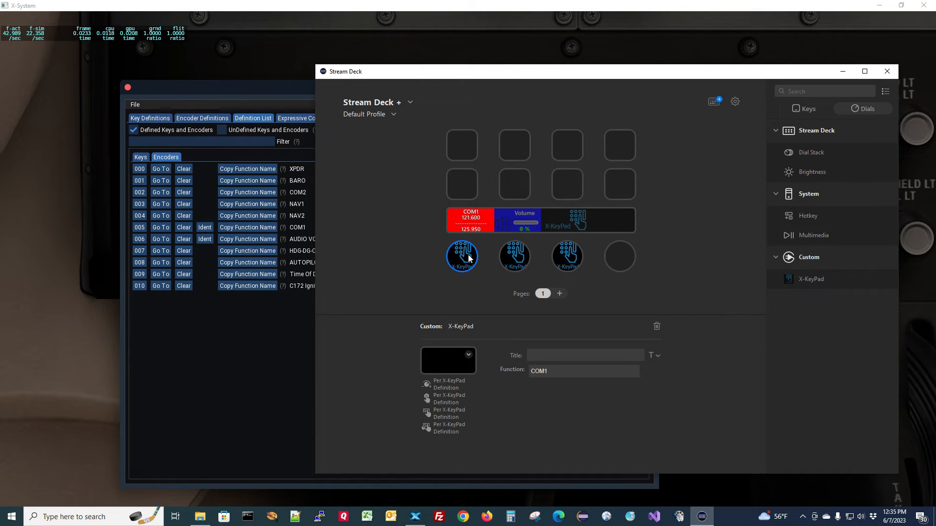
- Switch to the X-KeyPad editor, open the COM1 encoder definition and compare the dial rotation commands of its primary and secondary encoders
{"action": "left_click", "coordinate": [269, 87]}
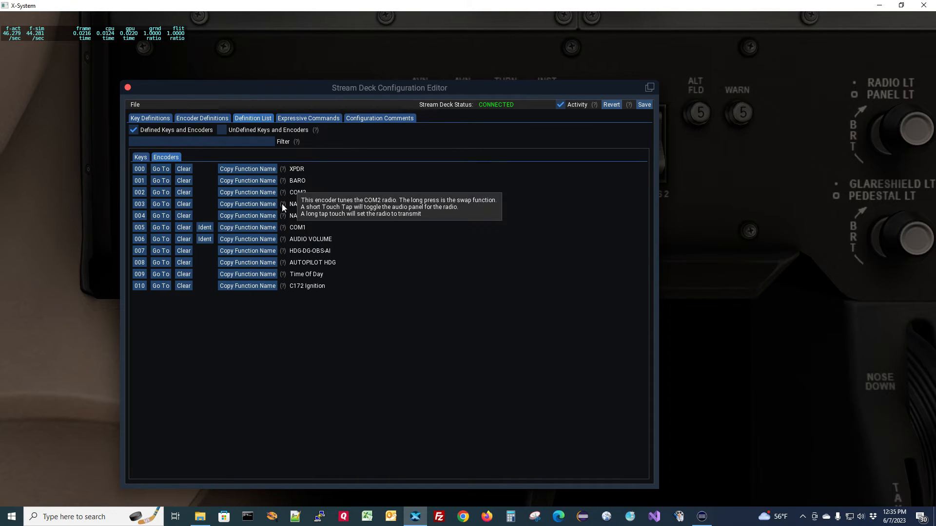
{"action": "left_click", "coordinate": [161, 227]}
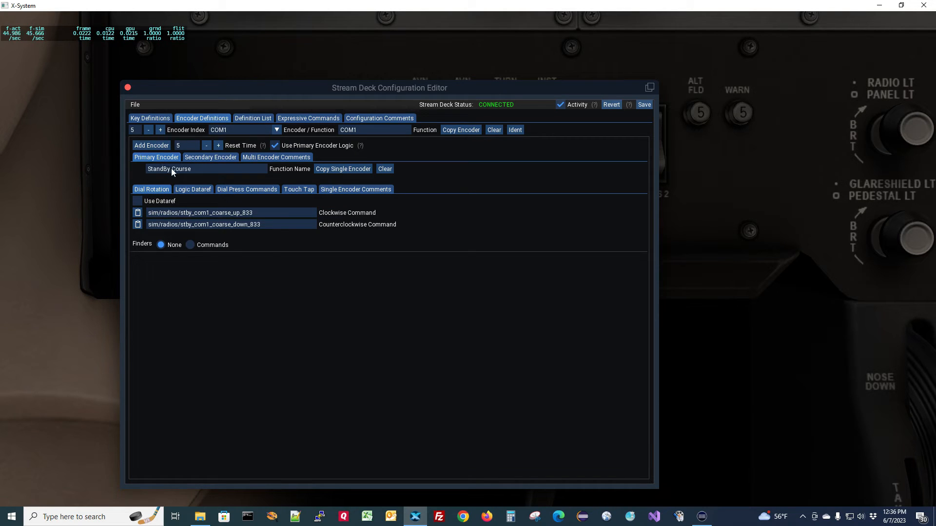
{"action": "left_click", "coordinate": [212, 159]}
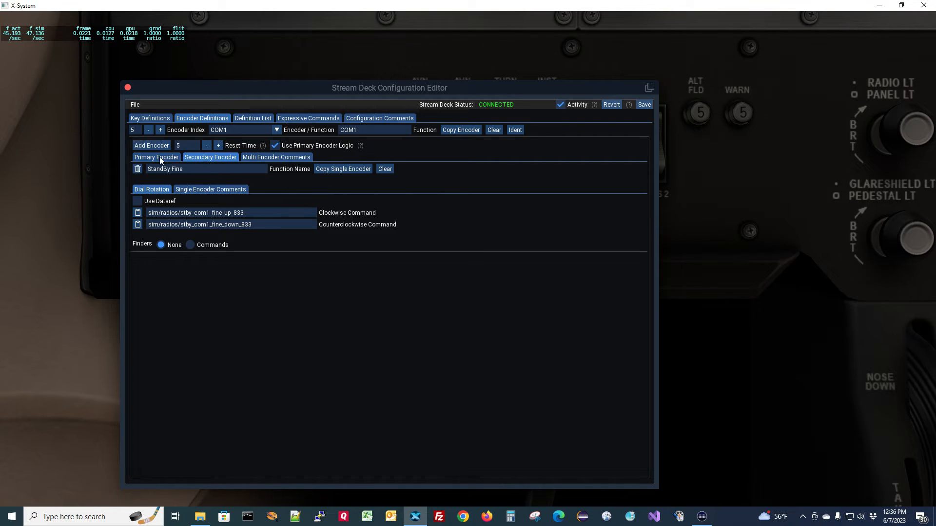
{"action": "left_click", "coordinate": [156, 156]}
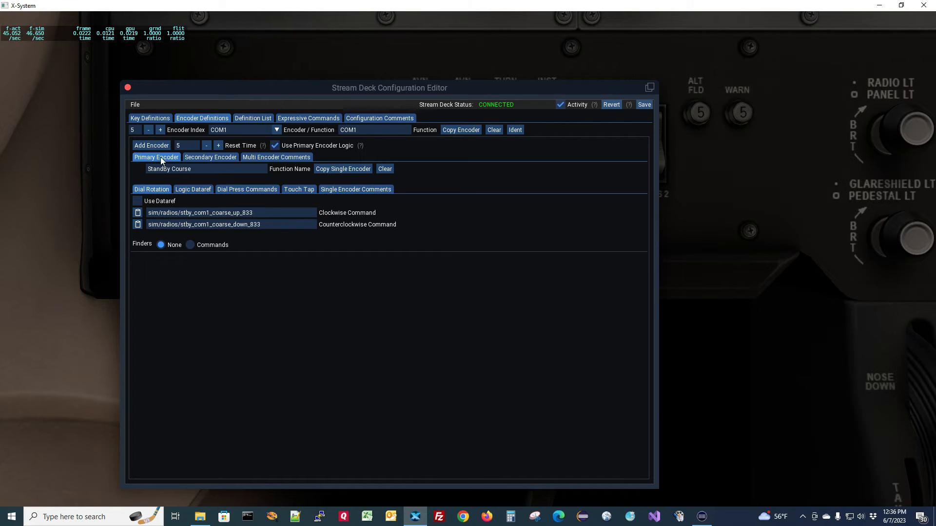
{"action": "left_click", "coordinate": [210, 157]}
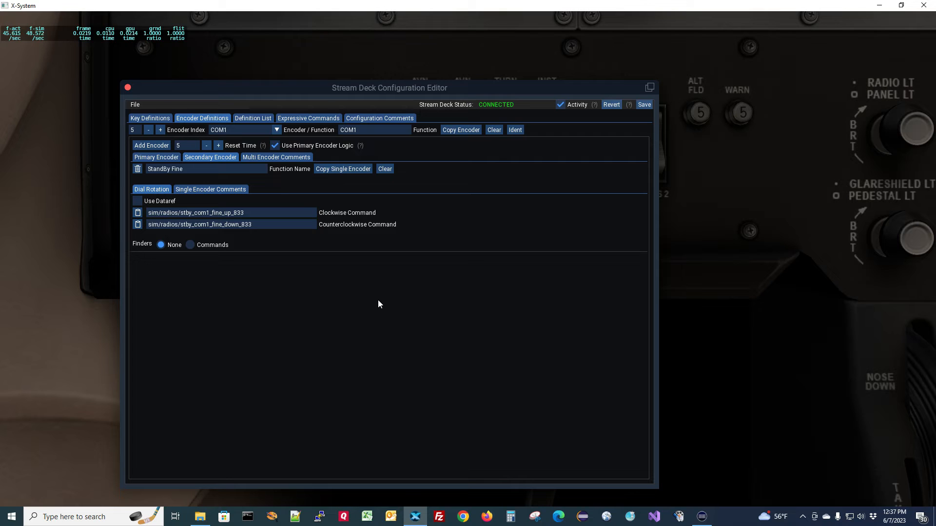
{"action": "left_click", "coordinate": [167, 157]}
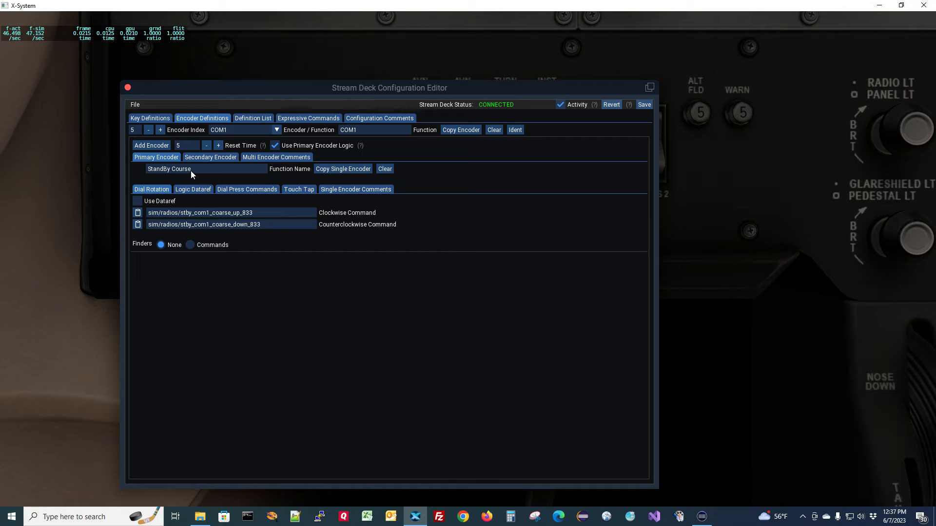
{"action": "left_click", "coordinate": [210, 157]}
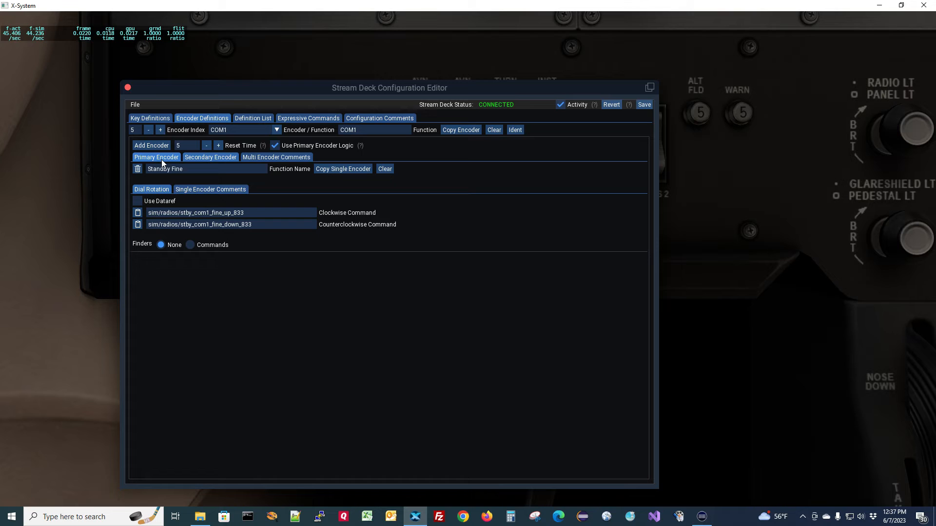
{"action": "left_click", "coordinate": [198, 159]}
{"action": "left_click", "coordinate": [165, 156]}
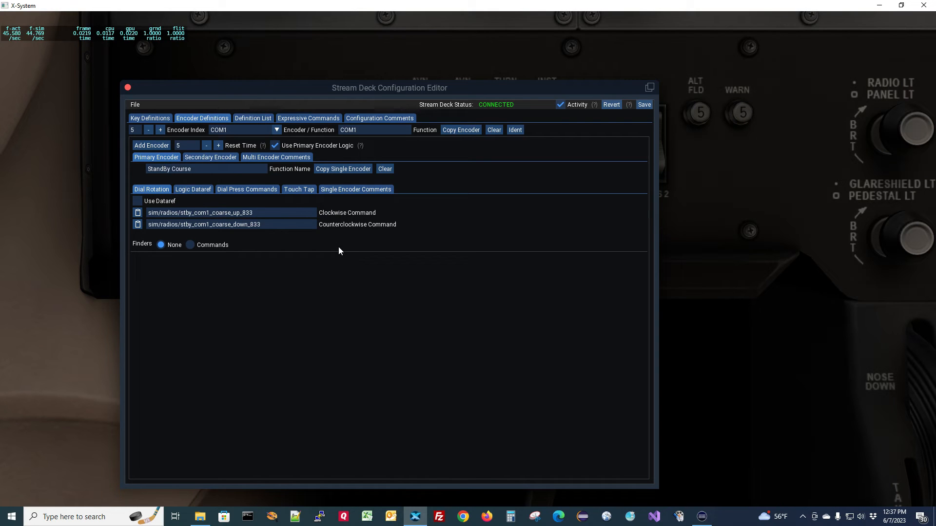
- Examine the primary encoder's dial press commands for COM1, check the COM1 dial in the Stream Deck app, and return to the X-KeyPad editor
{"action": "left_click", "coordinate": [253, 189]}
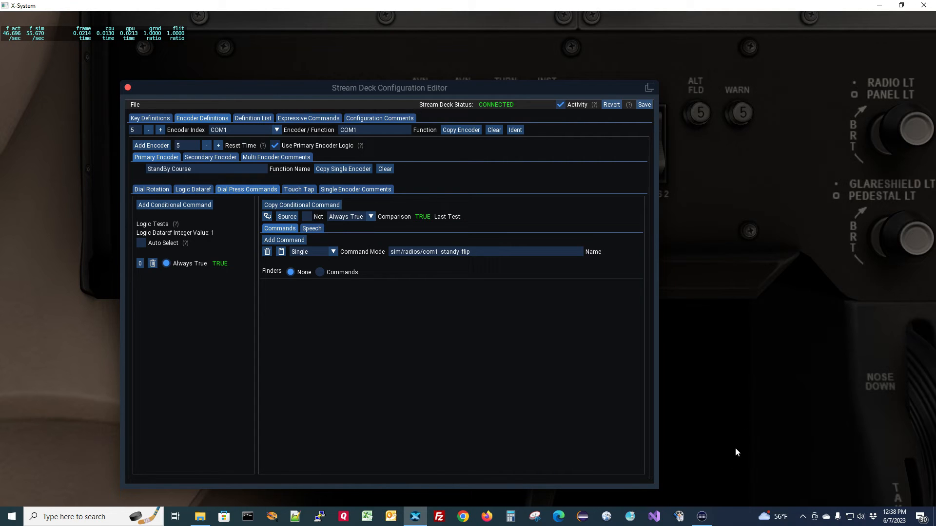
{"action": "left_click", "coordinate": [702, 516]}
{"action": "left_click_drag", "start_coordinate": [559, 75], "coordinate": [453, 73]}
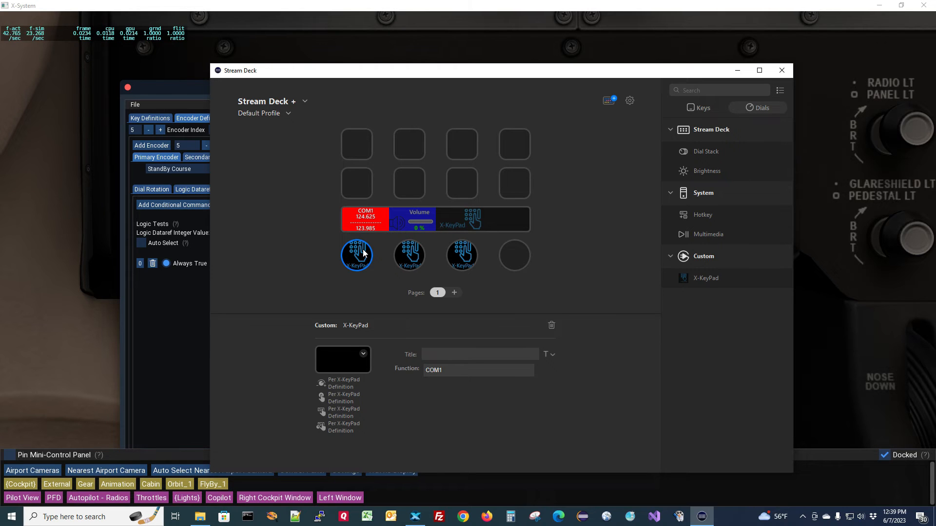
{"action": "left_click", "coordinate": [127, 316]}
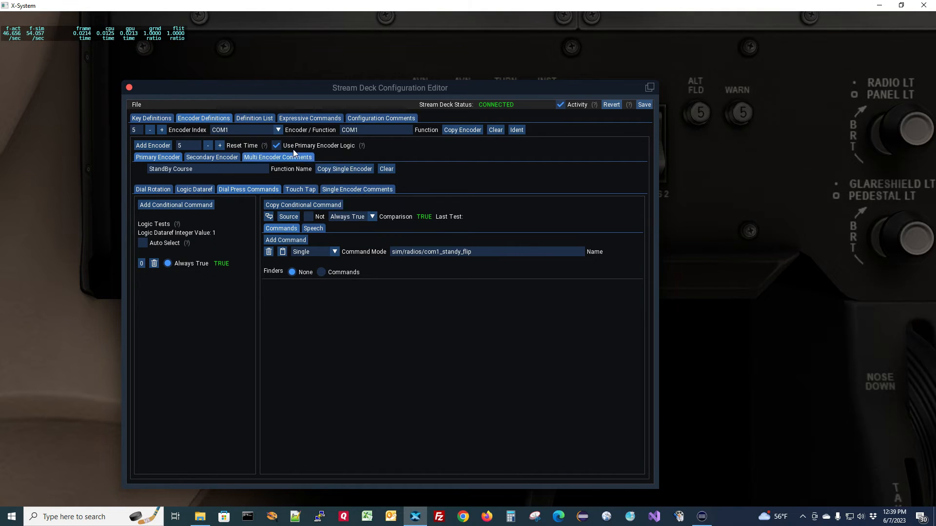
- Compare the options of COM1's primary and secondary encoders and examine the primary encoder's touch tap logic dataref and commands
{"action": "left_click", "coordinate": [275, 145]}
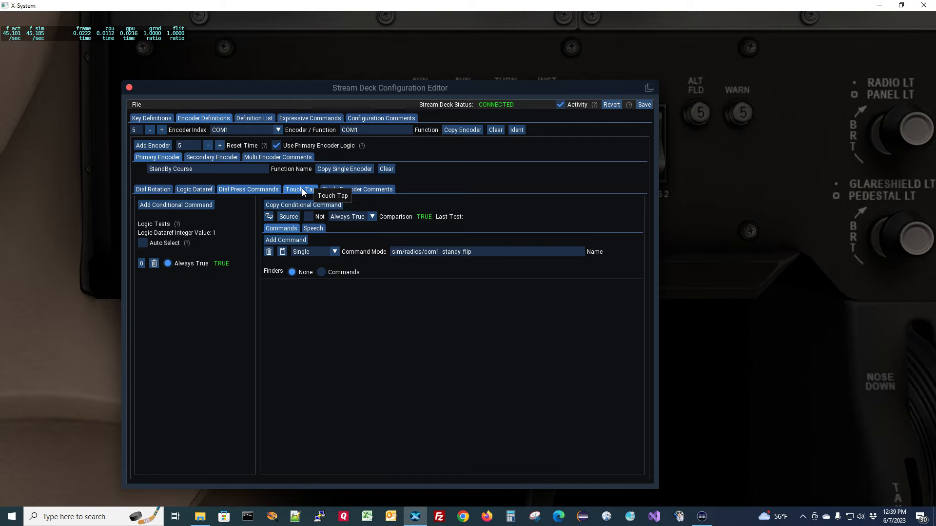
{"action": "left_click", "coordinate": [226, 157]}
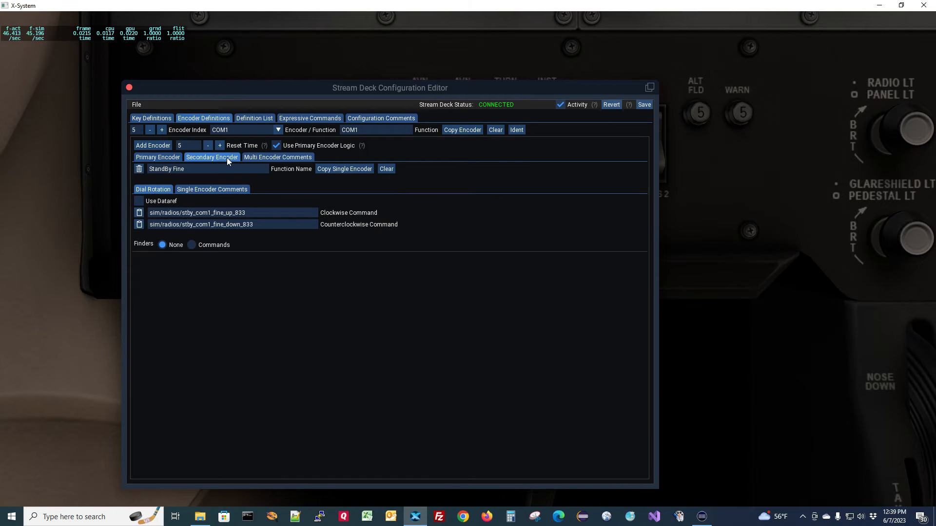
{"action": "left_click", "coordinate": [158, 158]}
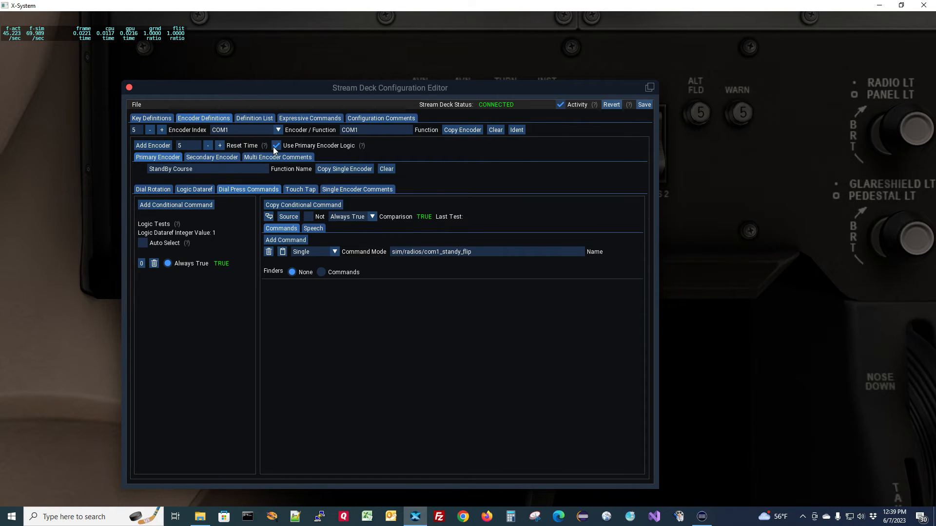
{"action": "left_click", "coordinate": [213, 157]}
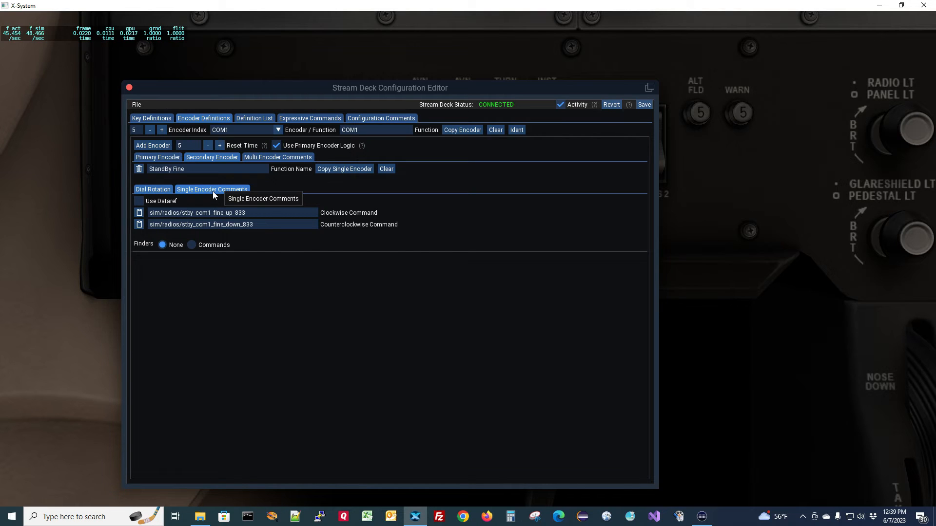
{"action": "left_click", "coordinate": [161, 155]}
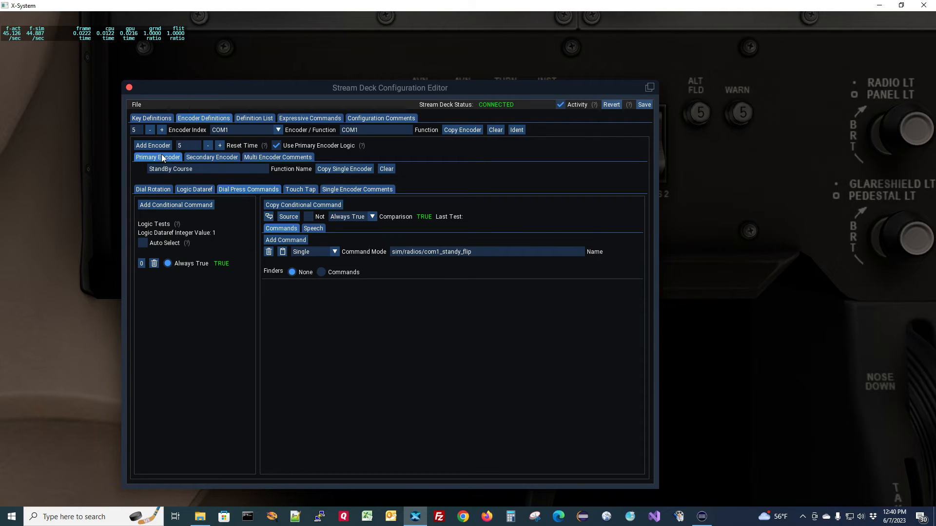
{"action": "left_click", "coordinate": [299, 189]}
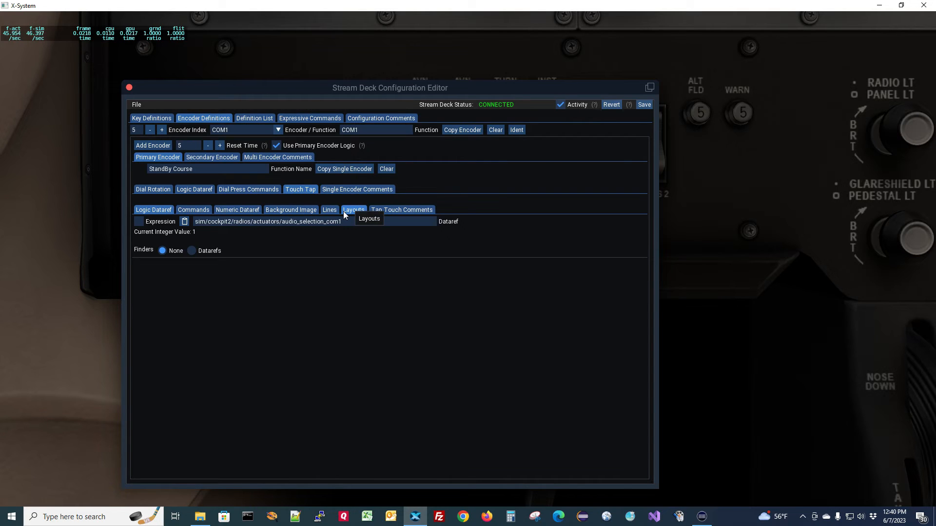
{"action": "left_click", "coordinate": [200, 211]}
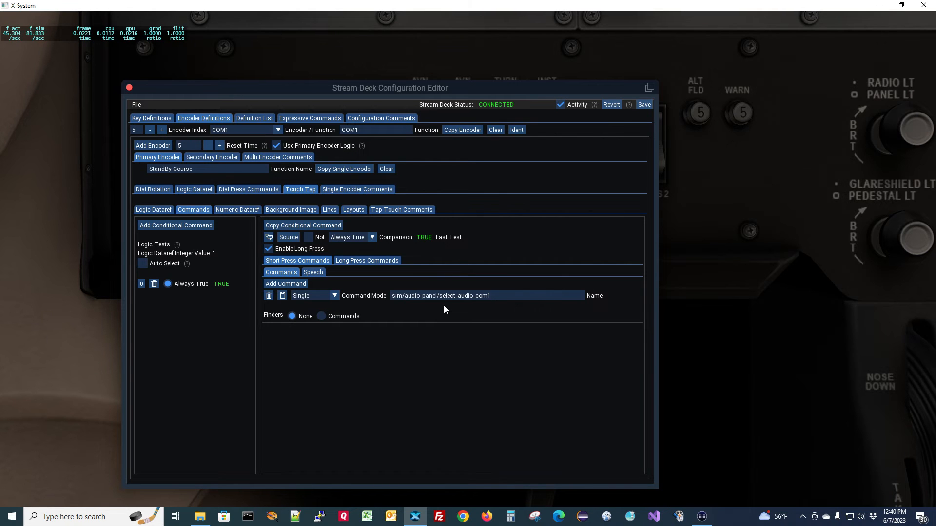
- In the Stream Deck app, move the Volume action from the second dial to the third, swapping it with the unconfigured X-KeyPad action
{"action": "left_click", "coordinate": [702, 516]}
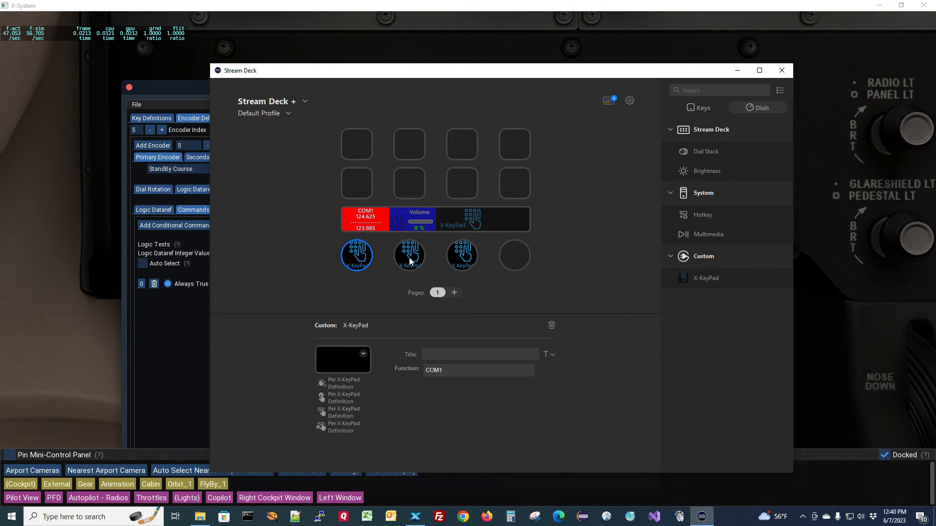
{"action": "left_click_drag", "start_coordinate": [411, 262], "coordinate": [467, 254]}
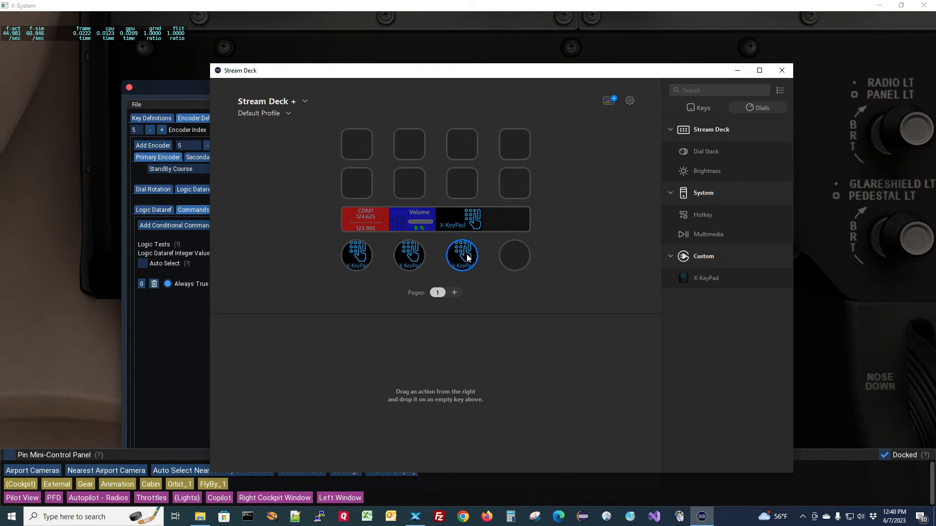
{"action": "left_click", "coordinate": [405, 253]}
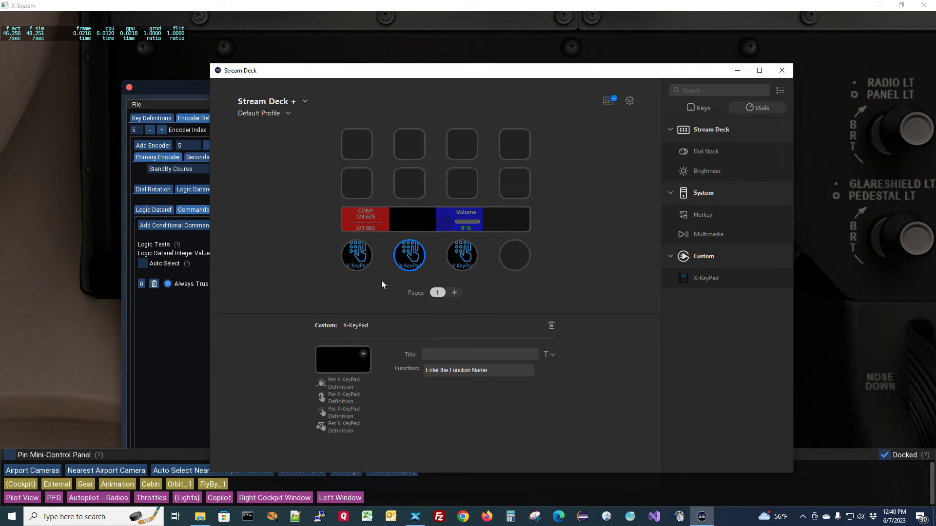
{"action": "left_click", "coordinate": [353, 257]}
- Replace the placeholder function name of the second dial with COM2
{"action": "left_click", "coordinate": [409, 260]}
{"action": "left_click", "coordinate": [497, 372]}
{"action": "key", "text": "BackSpace"}
{"action": "key", "text": "BackSpace"}
{"action": "key", "text": "BackSpace"}
{"action": "key", "text": "BackSpace"}
{"action": "key", "text": "BackSpace"}
{"action": "key", "text": "BackSpace"}
{"action": "key", "text": "BackSpace"}
{"action": "key", "text": "BackSpace"}
{"action": "key", "text": "BackSpace"}
{"action": "key", "text": "BackSpace"}
{"action": "key", "text": "BackSpace"}
{"action": "key", "text": "BackSpace"}
{"action": "key", "text": "BackSpace"}
{"action": "key", "text": "BackSpace"}
{"action": "key", "text": "BackSpace"}
{"action": "key", "text": "BackSpace"}
{"action": "key", "text": "BackSpace"}
{"action": "key", "text": "BackSpace"}
{"action": "key", "text": "BackSpace"}
{"action": "key", "text": "BackSpace"}
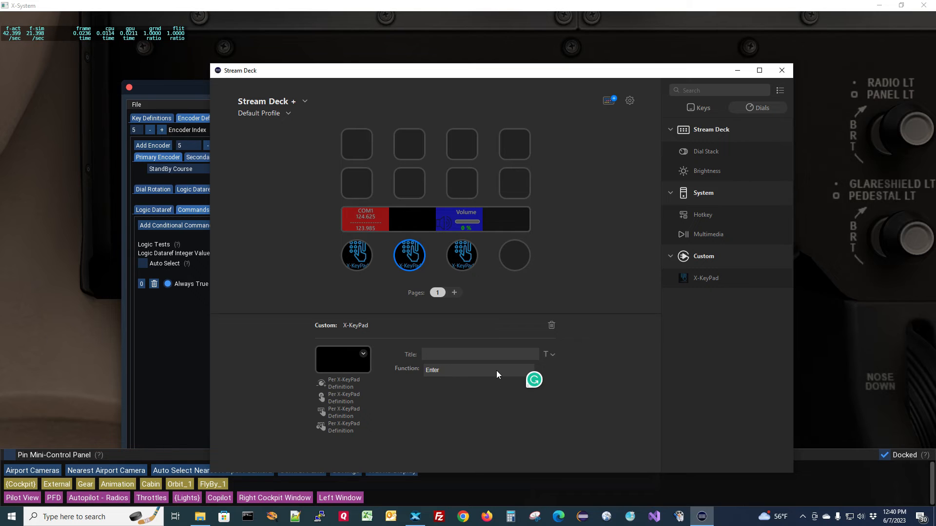
{"action": "type", "text": "COM2"}
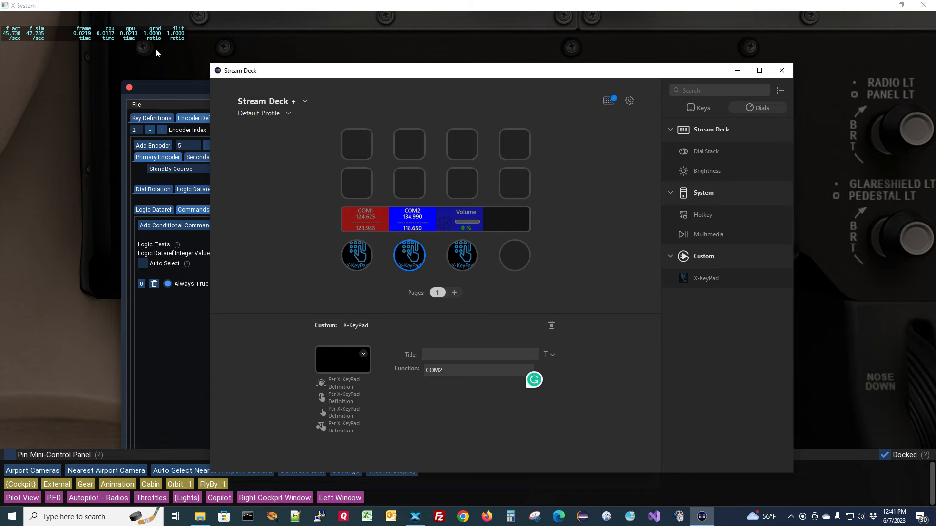
- Switch to the X-KeyPad editor and examine the line segments that display COM2's active and standby frequencies on the touch strip
{"action": "left_click", "coordinate": [175, 81]}
{"action": "left_click", "coordinate": [176, 88]}
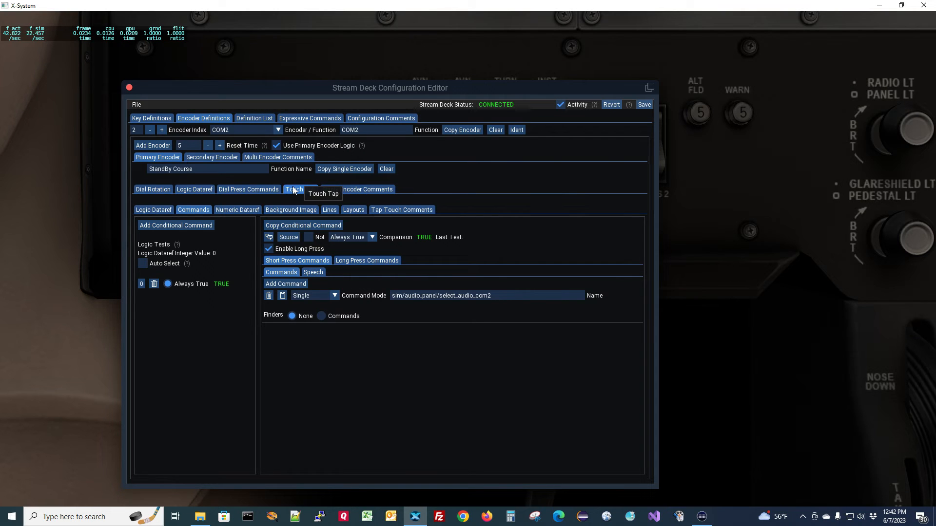
{"action": "left_click", "coordinate": [332, 209]}
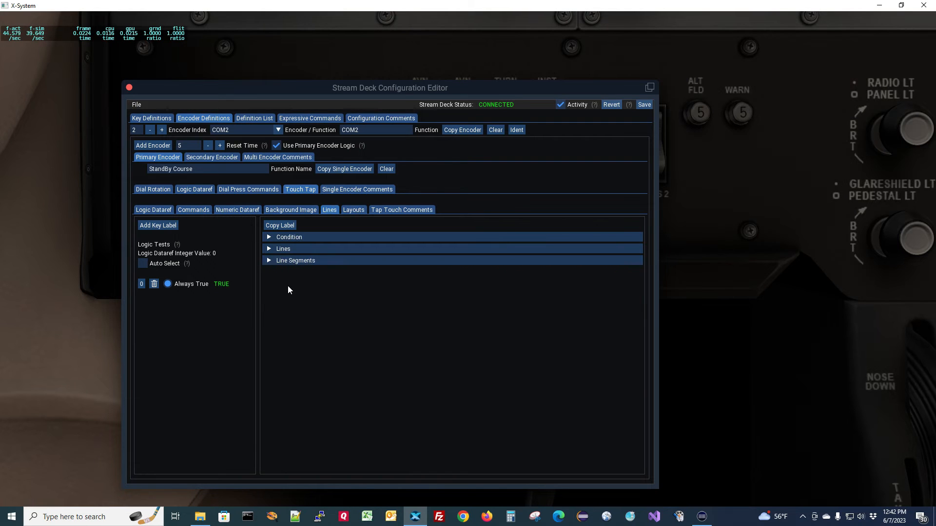
{"action": "left_click", "coordinate": [268, 249]}
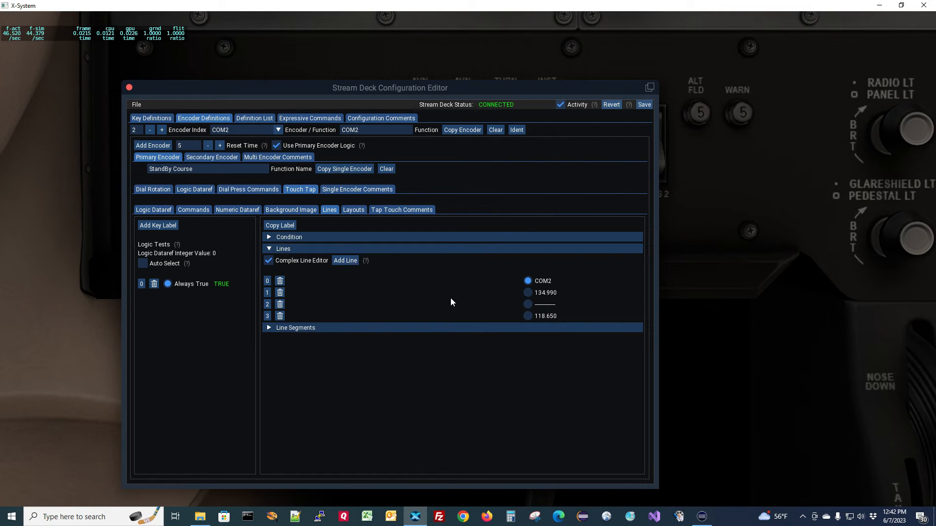
{"action": "left_click", "coordinate": [528, 293]}
{"action": "left_click", "coordinate": [267, 330]}
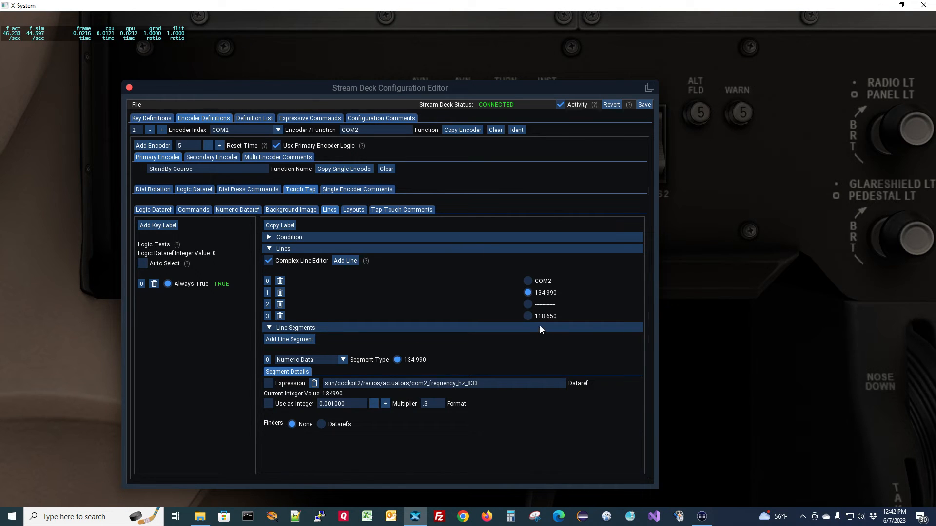
{"action": "left_click", "coordinate": [528, 316]}
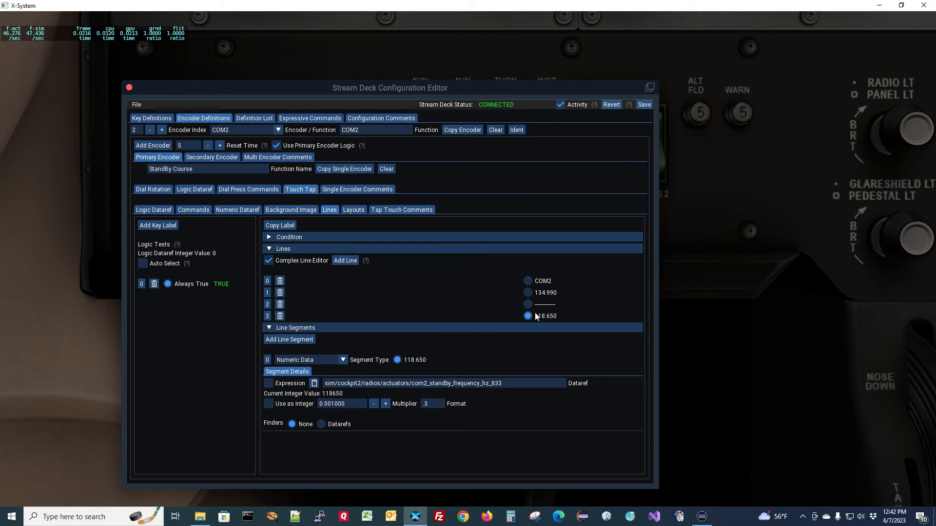
- Check the COM2 dial in the Stream Deck app, and examine the encoder's touch tap logic dataref and conditional backgrounds in the X-KeyPad editor
{"action": "left_click", "coordinate": [701, 516]}
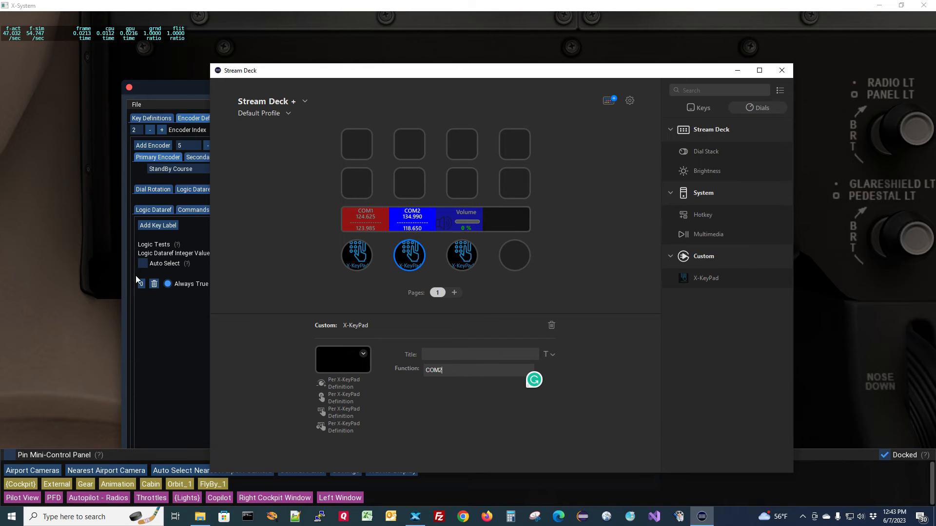
{"action": "left_click", "coordinate": [126, 323]}
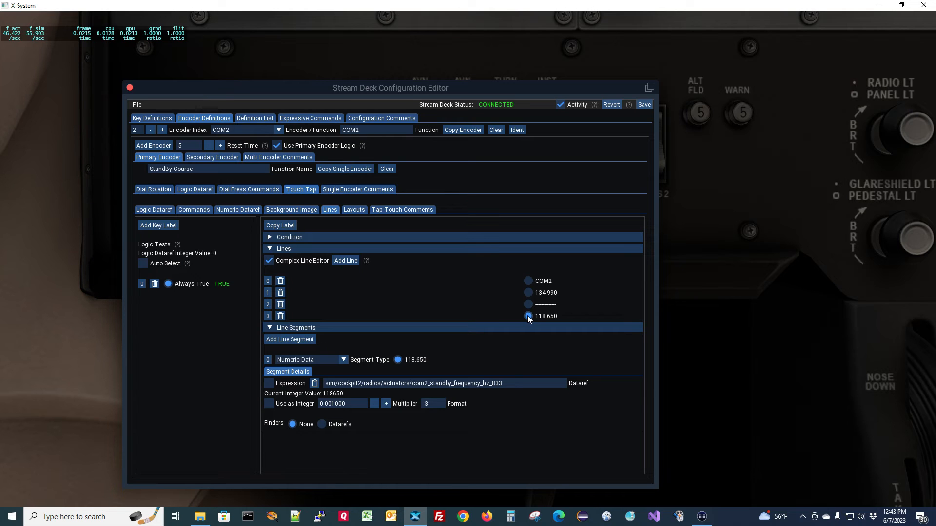
{"action": "left_click", "coordinate": [303, 210]}
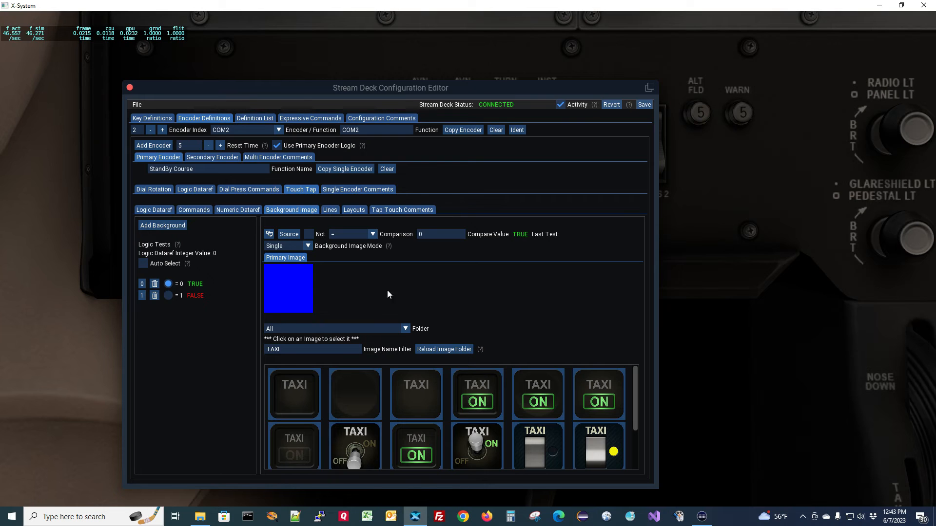
{"action": "left_click", "coordinate": [153, 210]}
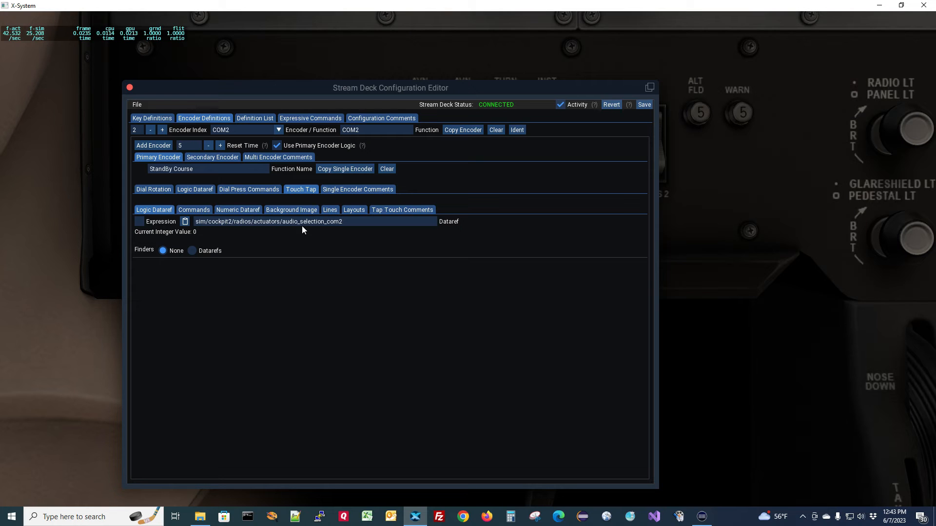
{"action": "left_click", "coordinate": [280, 210]}
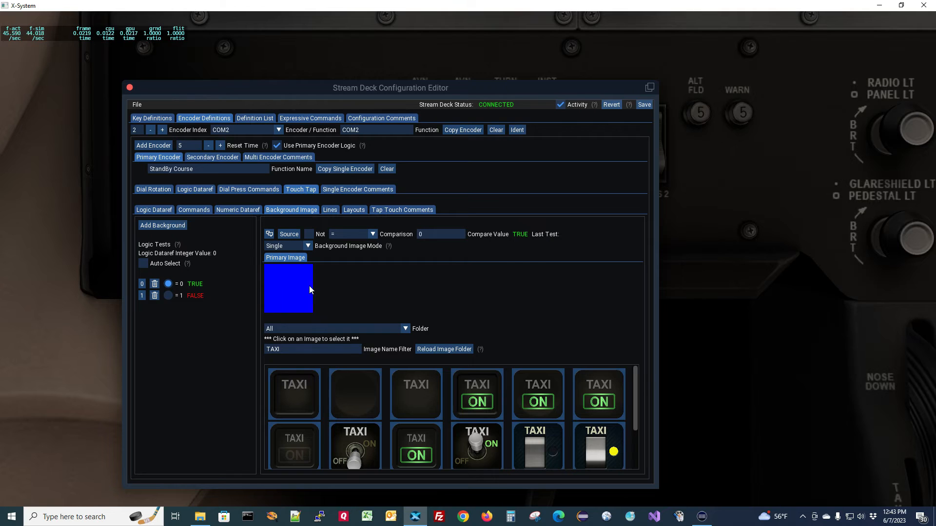
{"action": "left_click", "coordinate": [168, 296]}
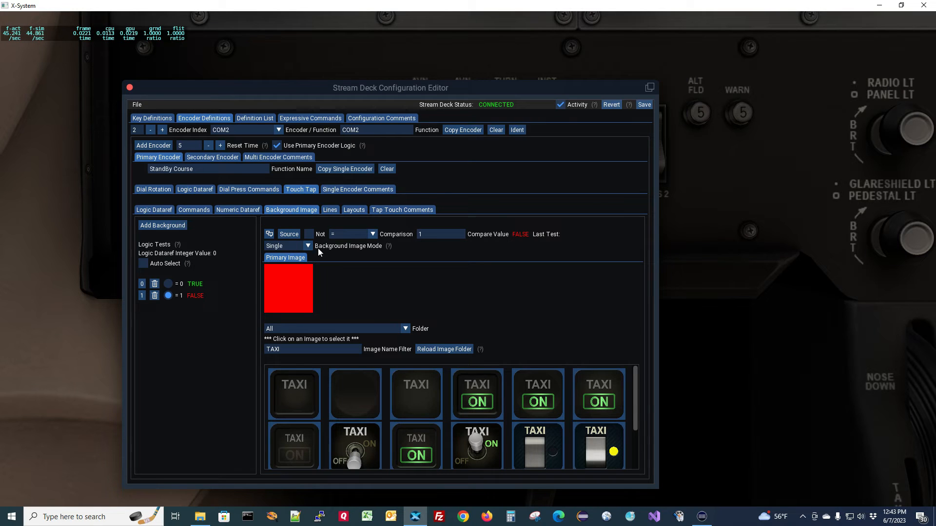
{"action": "left_click", "coordinate": [330, 210]}
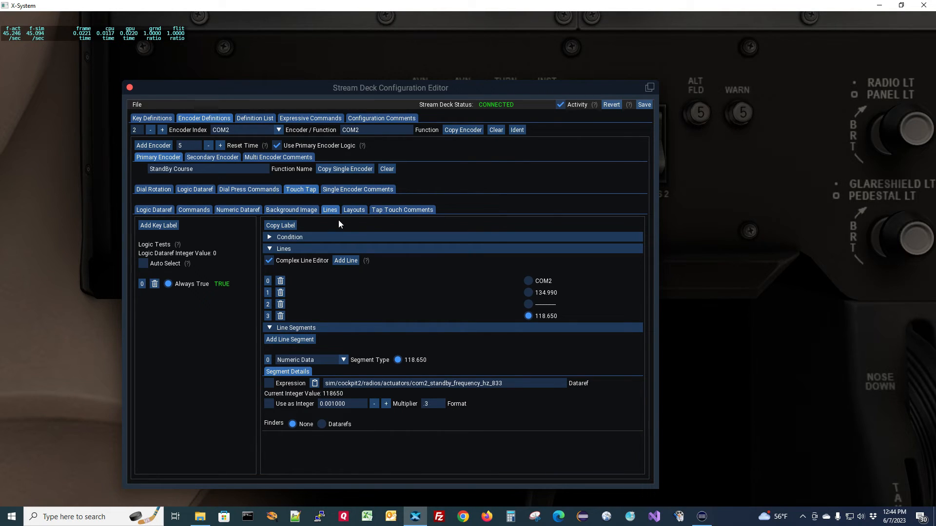
- Check the Volume dial in the Stream Deck app, and examine the AUDIO VOLUME encoder's touch tap layout JSON in the X-KeyPad editor
{"action": "left_click", "coordinate": [703, 519]}
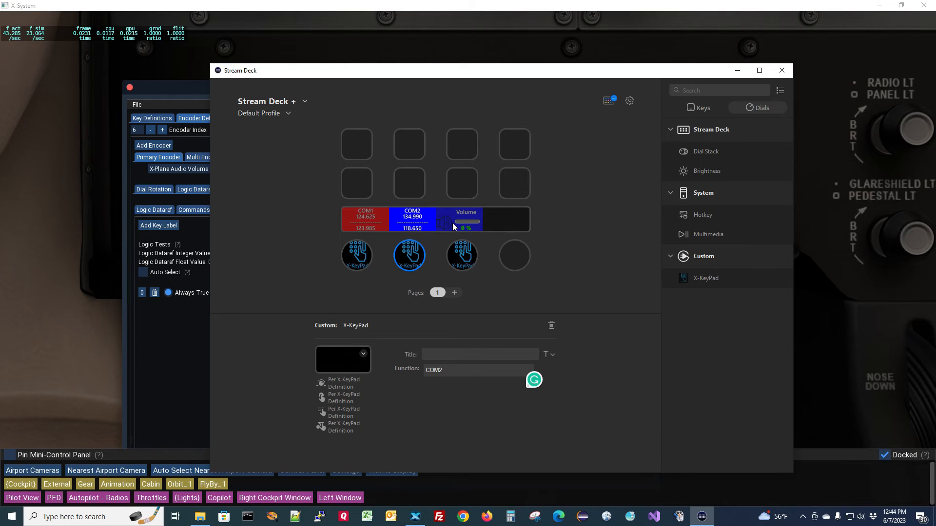
{"action": "left_click", "coordinate": [200, 347]}
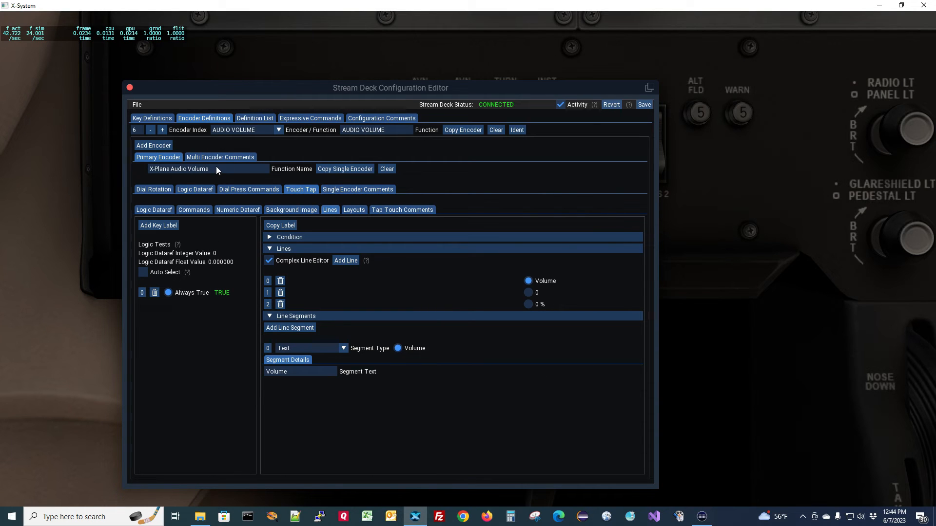
{"action": "left_click", "coordinate": [354, 211]}
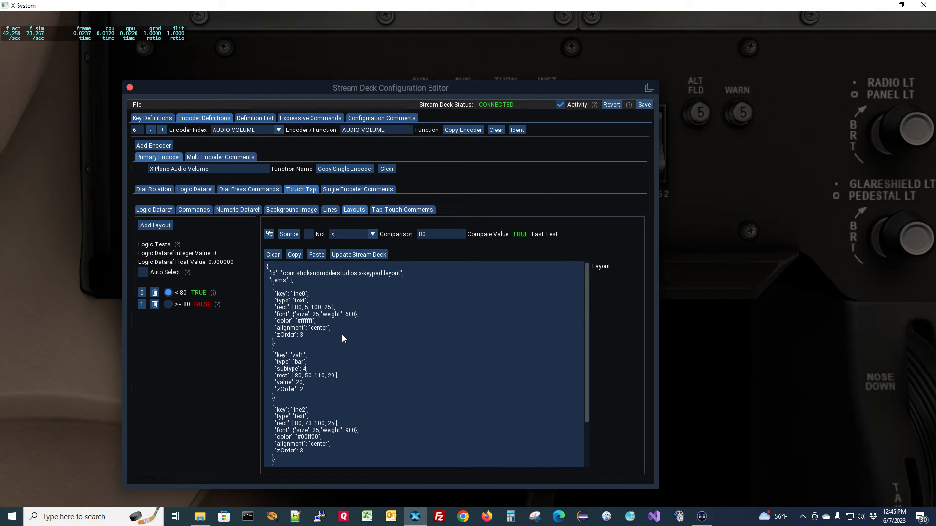
{"action": "scroll", "coordinate": [389, 369], "scroll_direction": "down", "scroll_amount": 3}
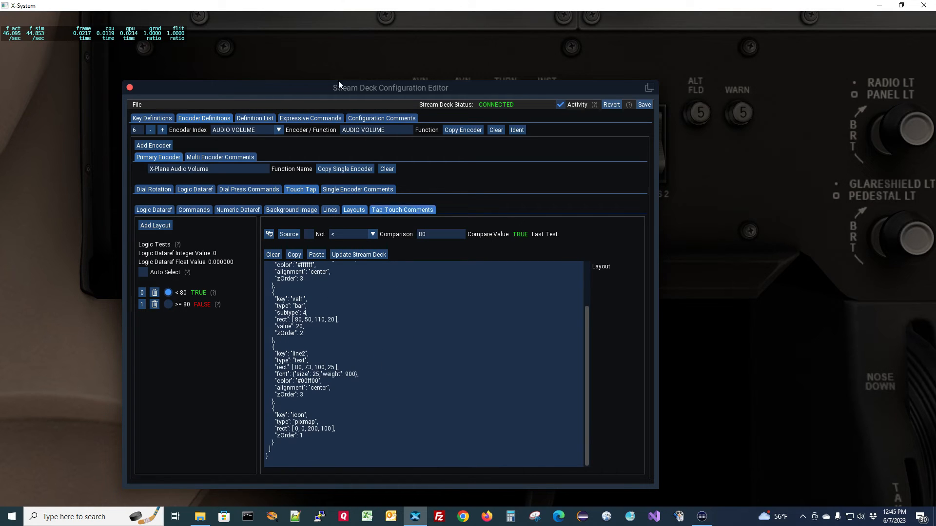
{"action": "left_click_drag", "start_coordinate": [304, 79], "coordinate": [304, 26]}
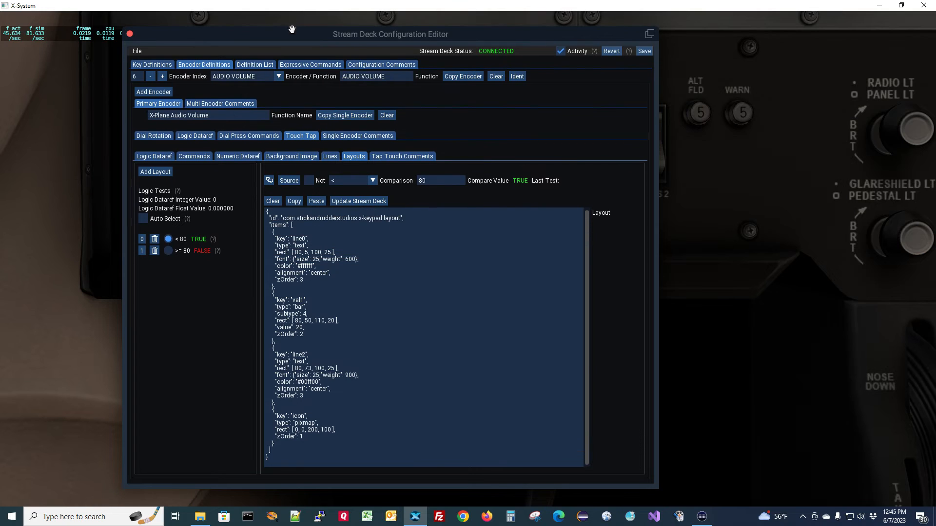
{"action": "scroll", "coordinate": [351, 308], "scroll_direction": "down", "scroll_amount": 1}
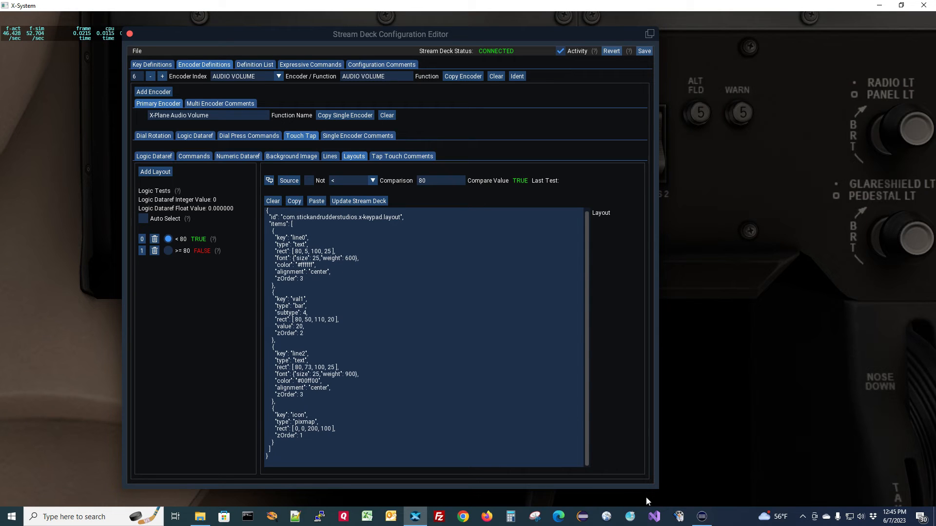
- Switch to Visual Studio 2022, open the recent X-KeyPad.sln solution from D:\X-KeyPad\trunk, and create a new JSON file
{"action": "left_click", "coordinate": [659, 520]}
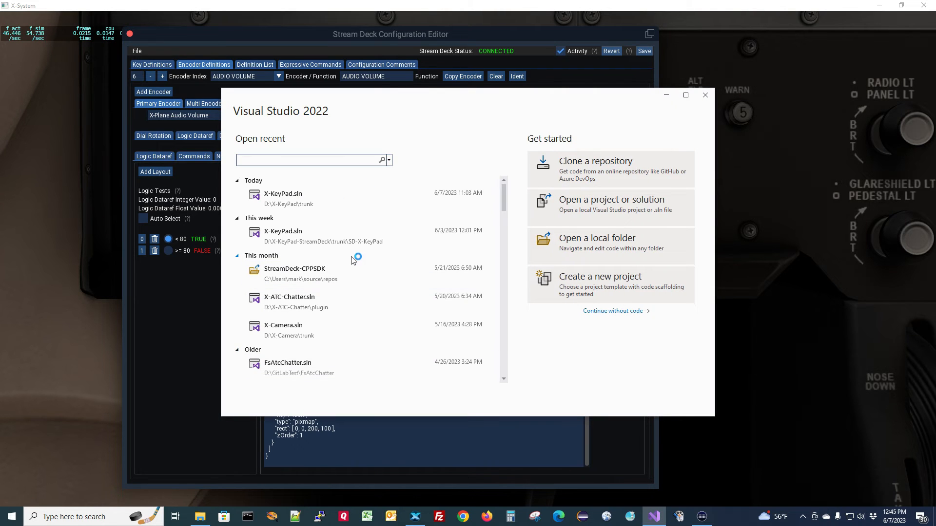
{"action": "left_click", "coordinate": [289, 200]}
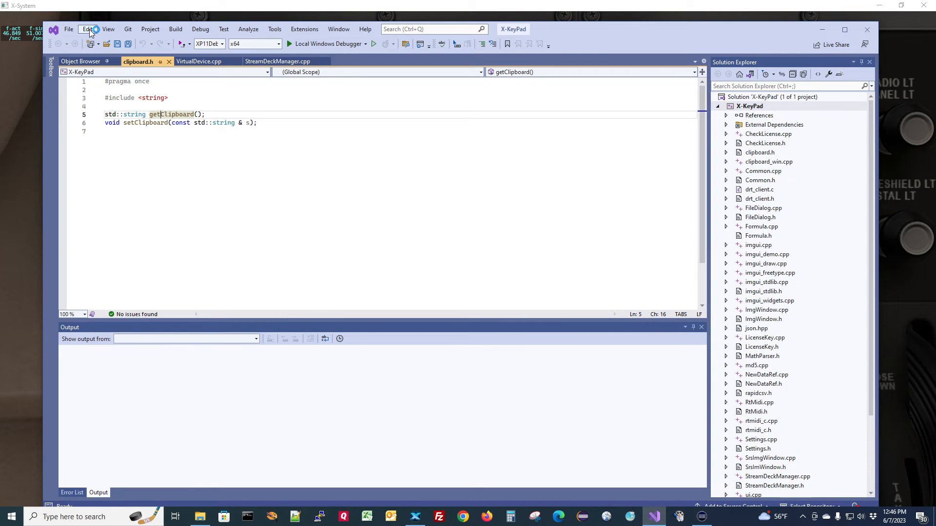
{"action": "left_click", "coordinate": [69, 29]}
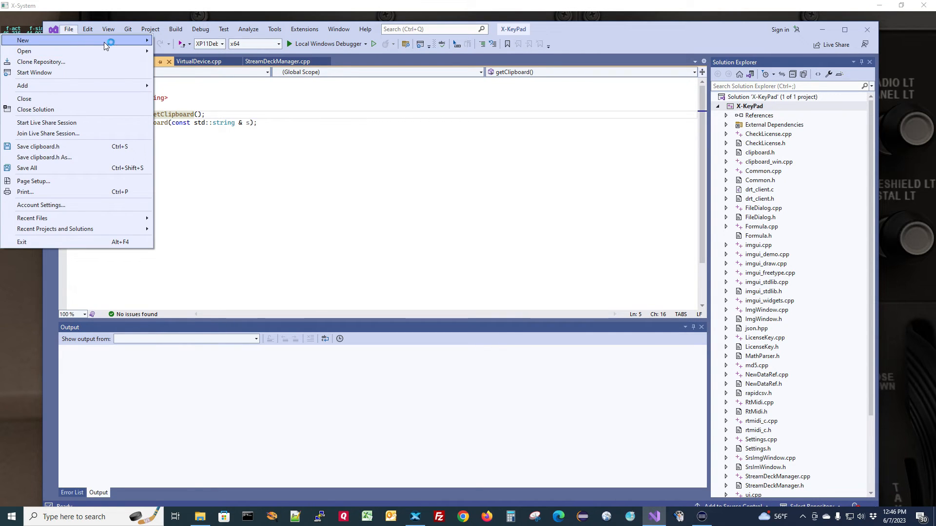
{"action": "mouse_move", "coordinate": [104, 41]}
{"action": "left_click", "coordinate": [181, 62]}
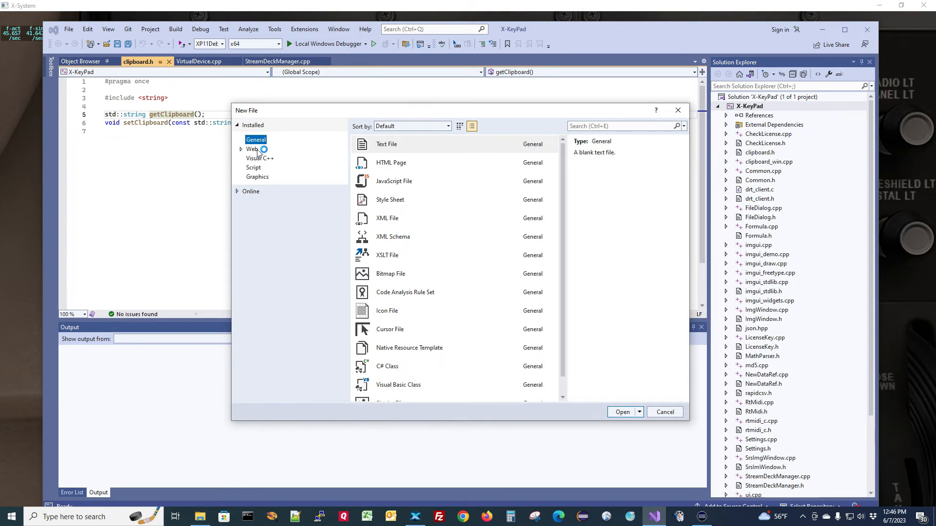
{"action": "left_click", "coordinate": [252, 149]}
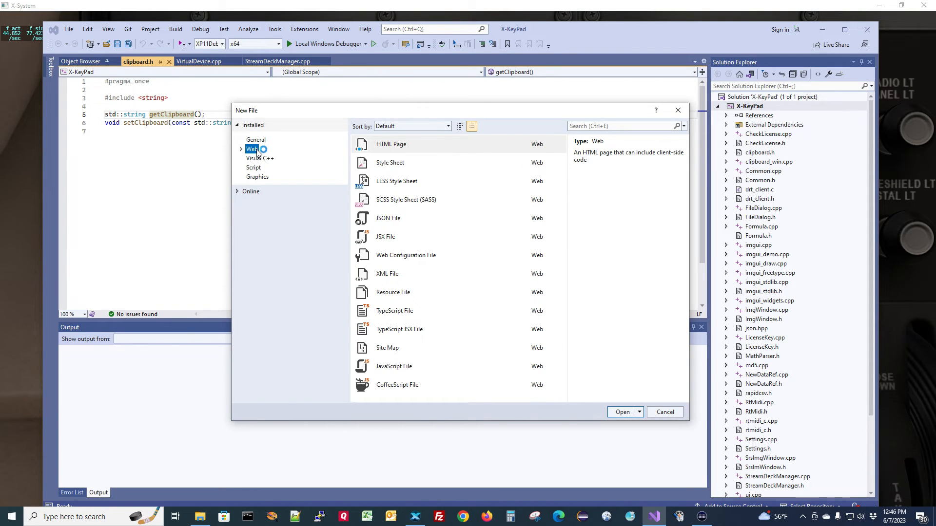
{"action": "left_click", "coordinate": [388, 222]}
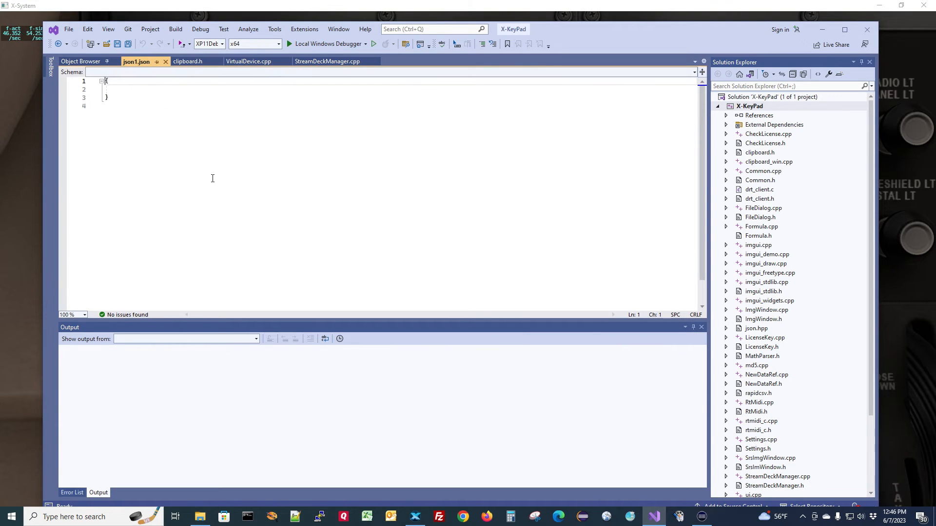
- Replace the JSON file's default braces with the copied Volume layout, and close the Output and Error List windows
{"action": "left_click_drag", "start_coordinate": [110, 98], "coordinate": [84, 84]}
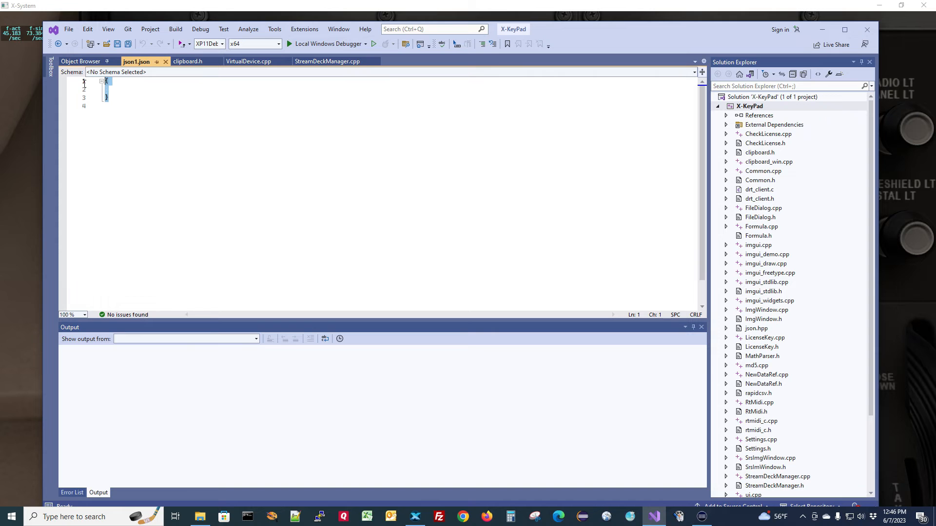
{"action": "key", "text": "ctrl+v"}
{"action": "scroll", "coordinate": [338, 232], "scroll_direction": "up", "scroll_amount": 3}
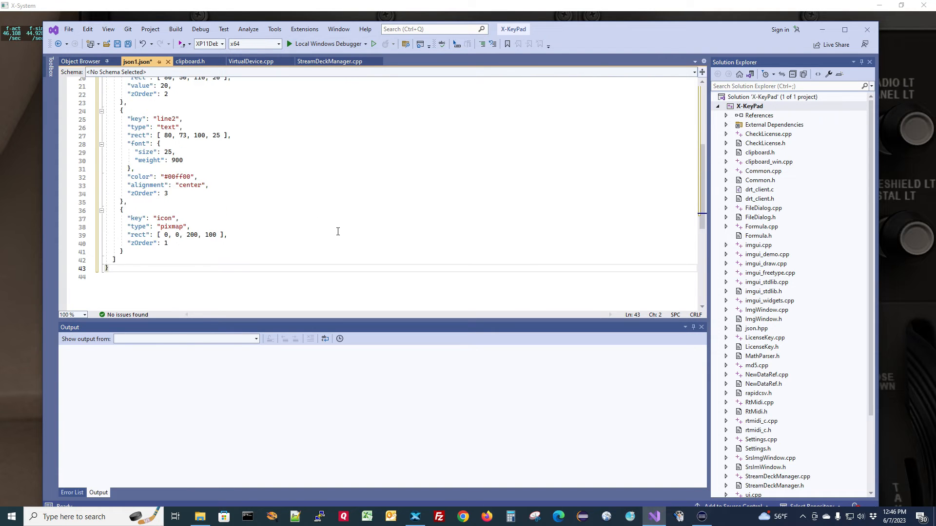
{"action": "scroll", "coordinate": [338, 232], "scroll_direction": "up", "scroll_amount": 3}
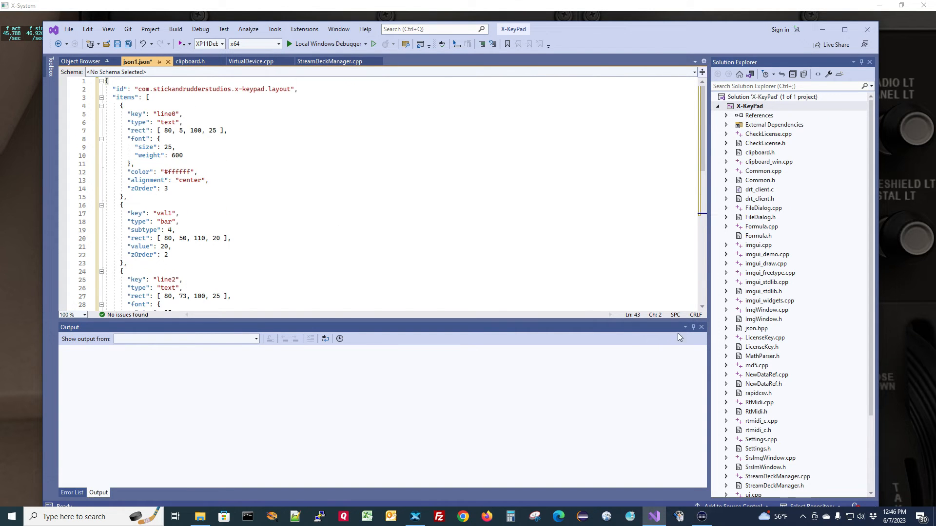
{"action": "left_click", "coordinate": [702, 327]}
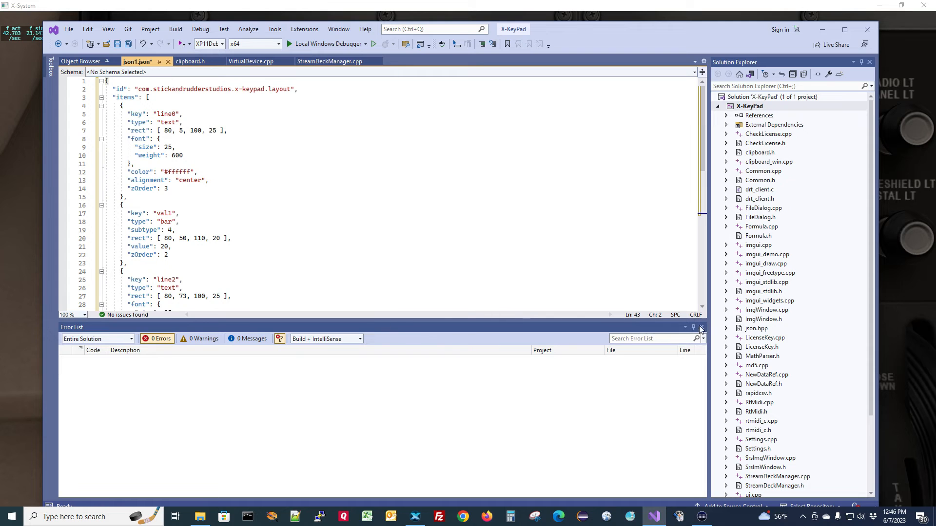
{"action": "left_click", "coordinate": [702, 327]}
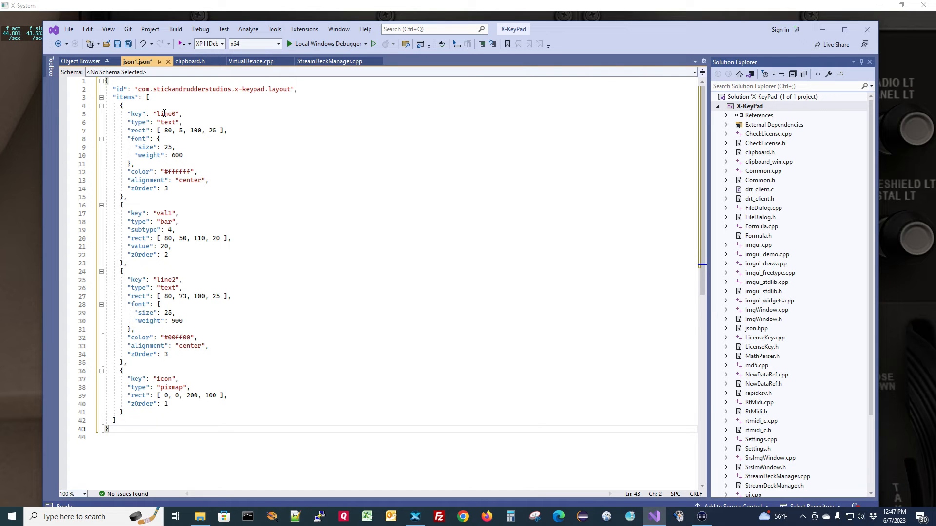
- Return to the X-KeyPad editor, go to the COM1 encoder from the definition list, and examine its touch tap lines
{"action": "left_click", "coordinate": [20, 172]}
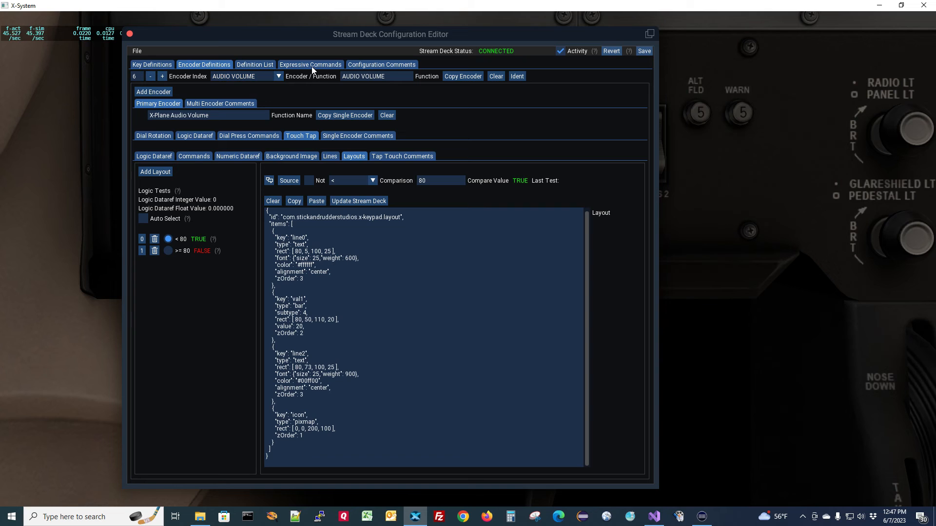
{"action": "left_click", "coordinate": [265, 64]}
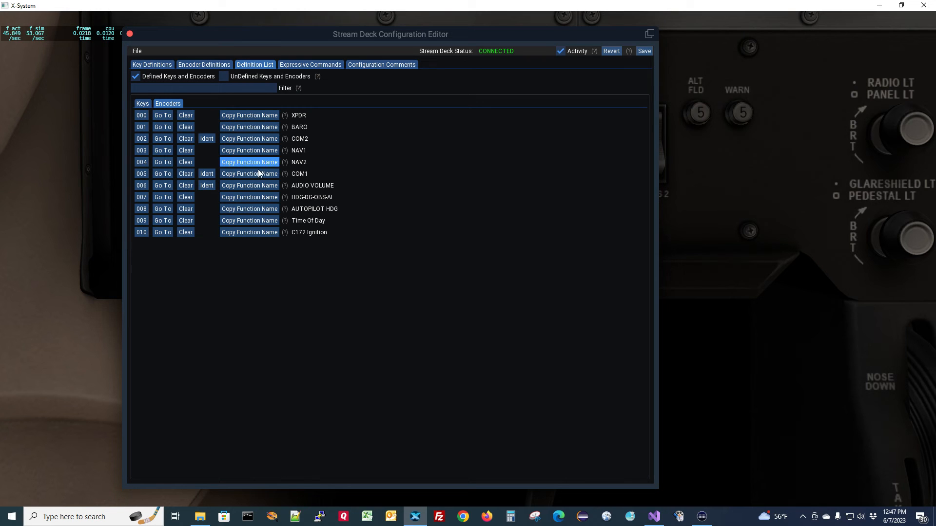
{"action": "left_click", "coordinate": [165, 175]}
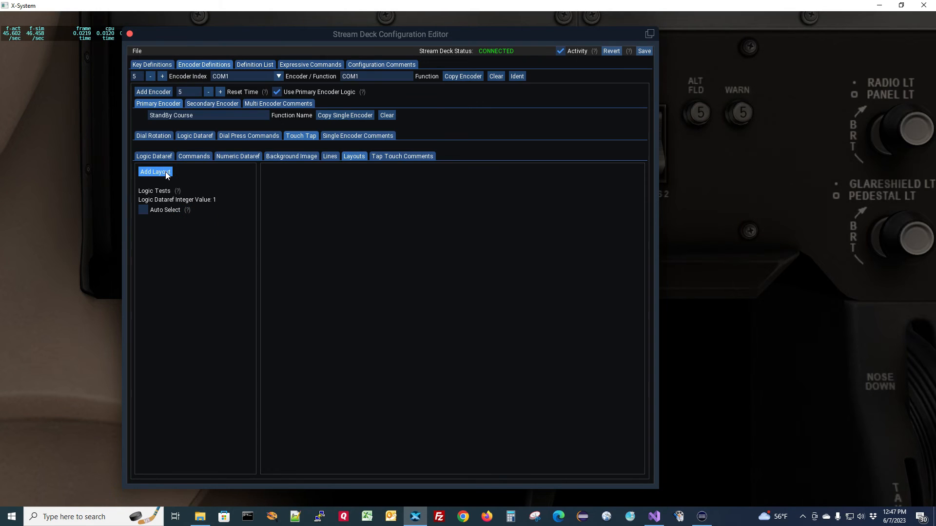
{"action": "left_click", "coordinate": [330, 157]}
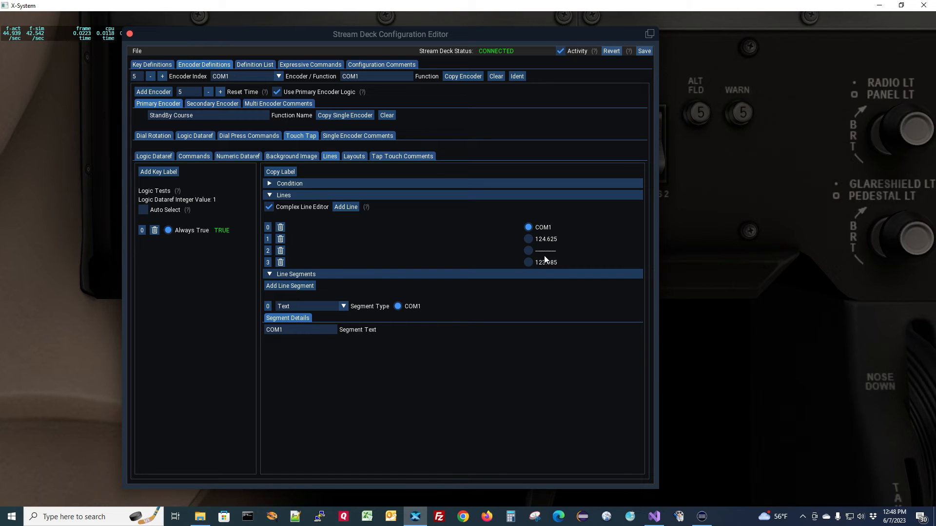
- Compare the layout JSON in Visual Studio with the Volume dial's touch strip display in the Stream Deck app
{"action": "key", "text": "alt+Tab"}
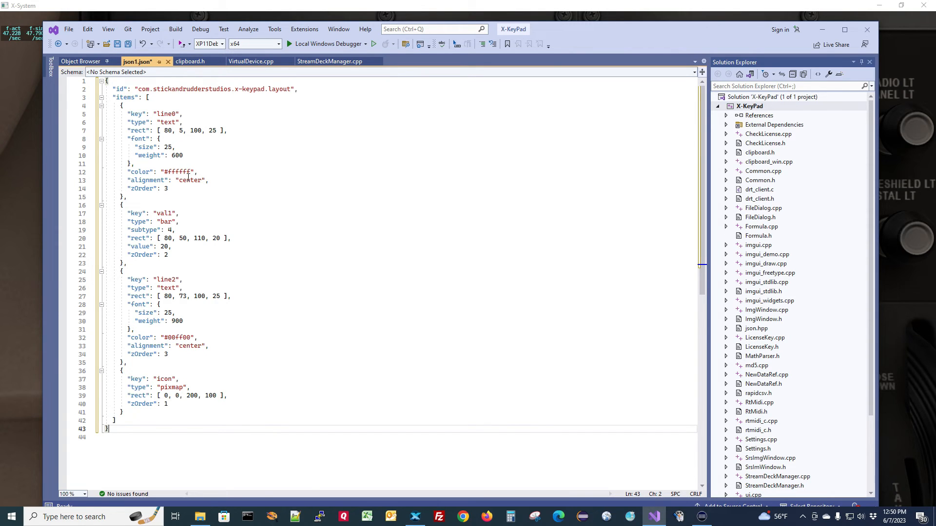
{"action": "left_click", "coordinate": [702, 517]}
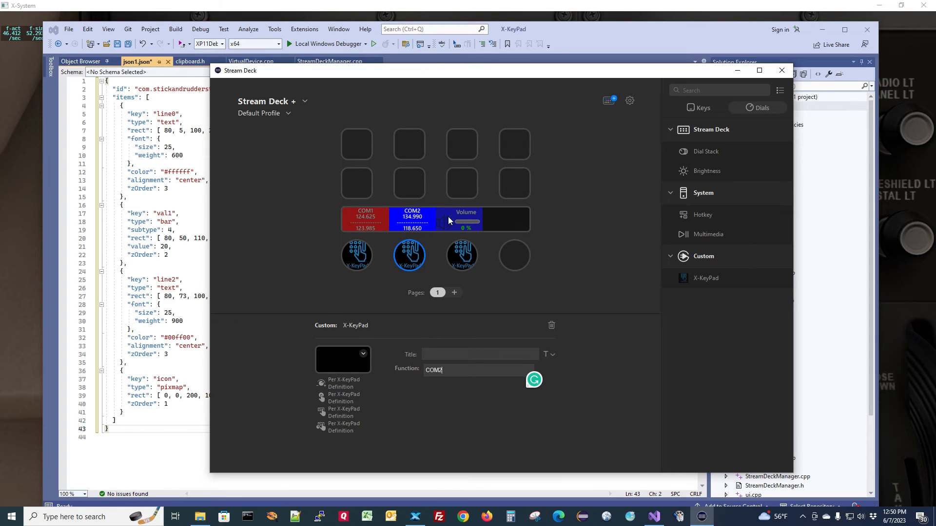
{"action": "left_click", "coordinate": [578, 28]}
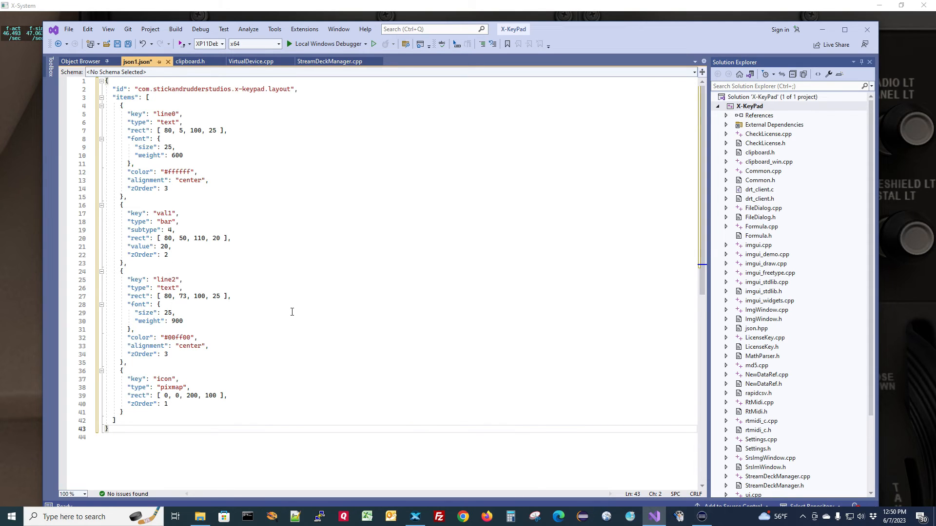
{"action": "key", "text": "alt+Tab"}
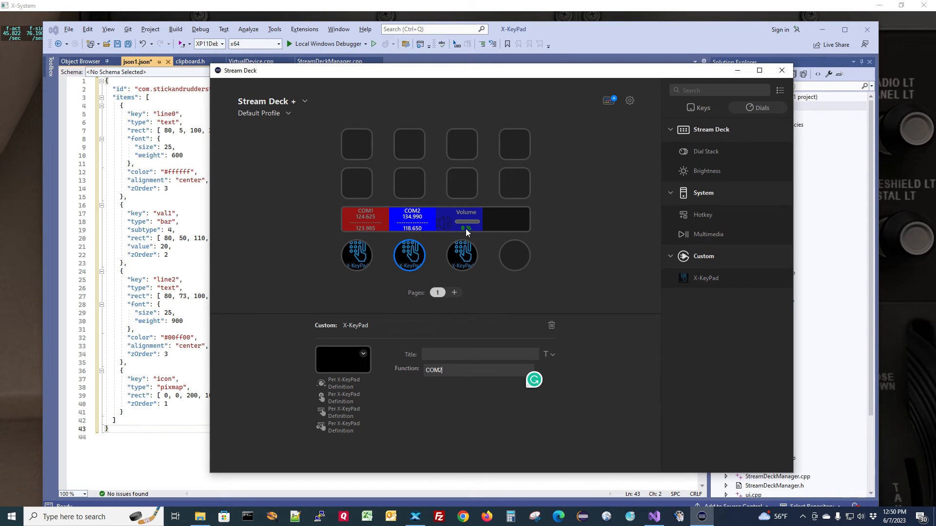
{"action": "key", "text": "alt+Tab"}
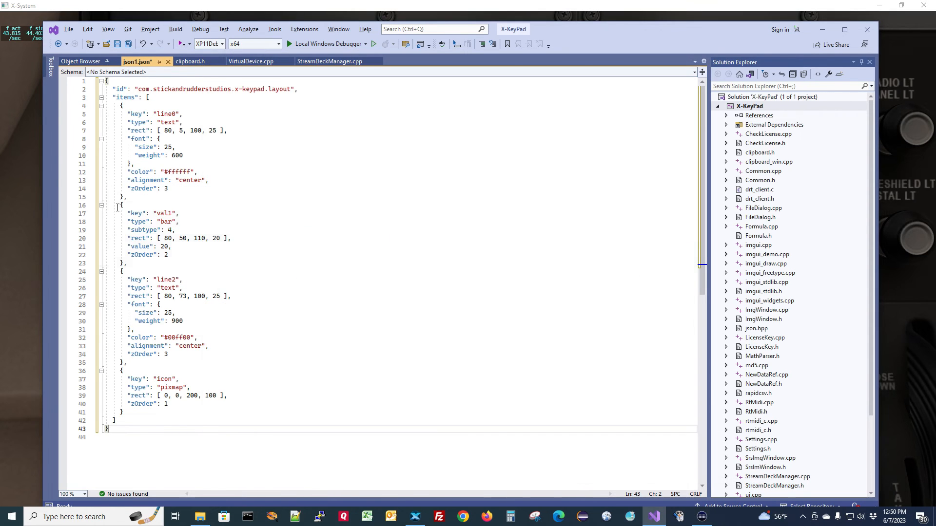
- Switch to the X-KeyPad editor and examine the AUDIO VOLUME encoder's touch tap lines, going to it from the definition list
{"action": "key", "text": "alt+Tab"}
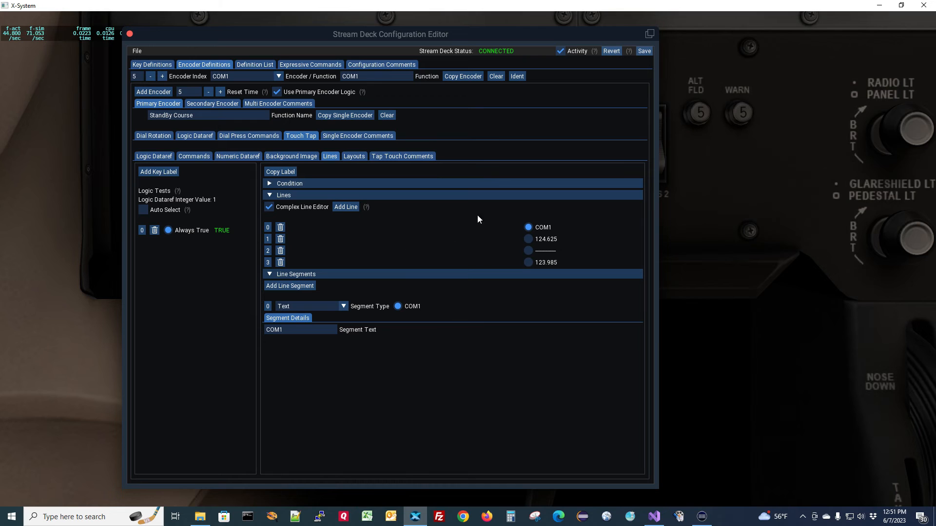
{"action": "left_click", "coordinate": [255, 64]}
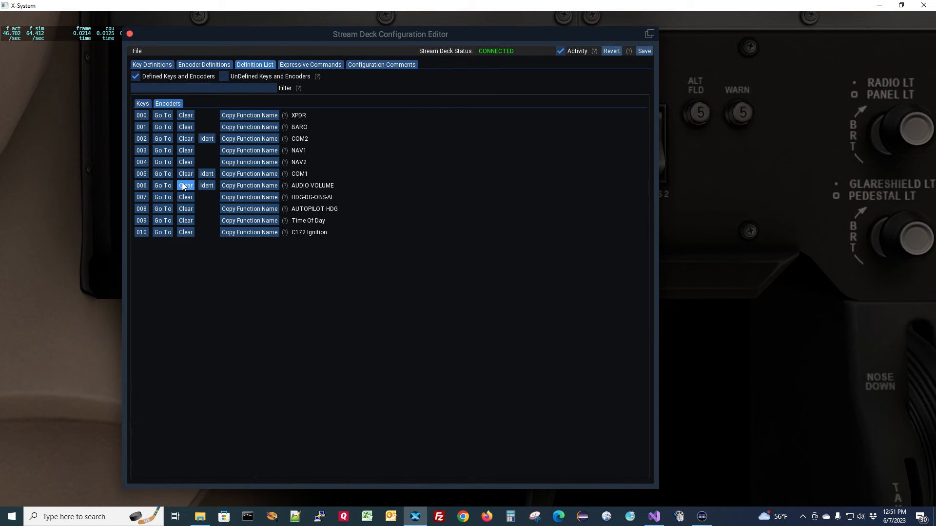
{"action": "left_click", "coordinate": [160, 186]}
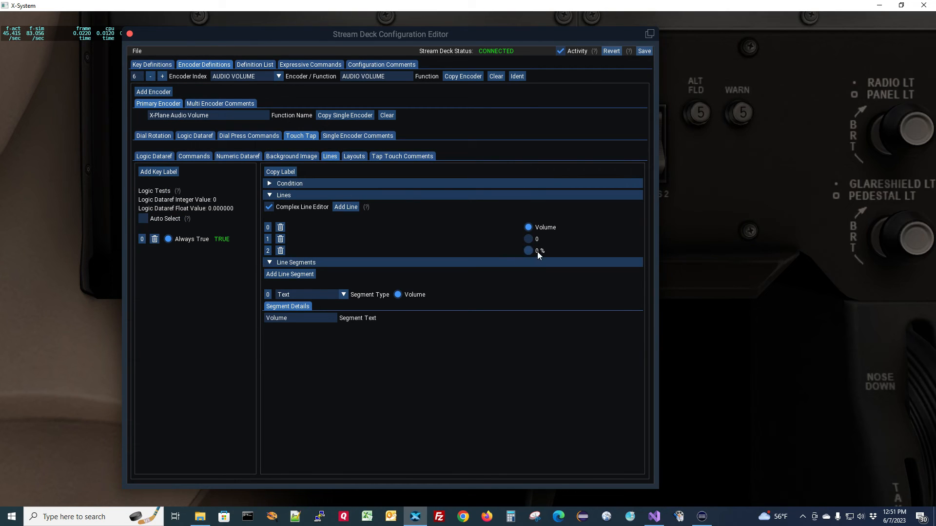
- Compare the line2 text item in the Visual Studio layout JSON with the Volume dial's percentage text in the Stream Deck app
{"action": "key", "text": "alt+Tab"}
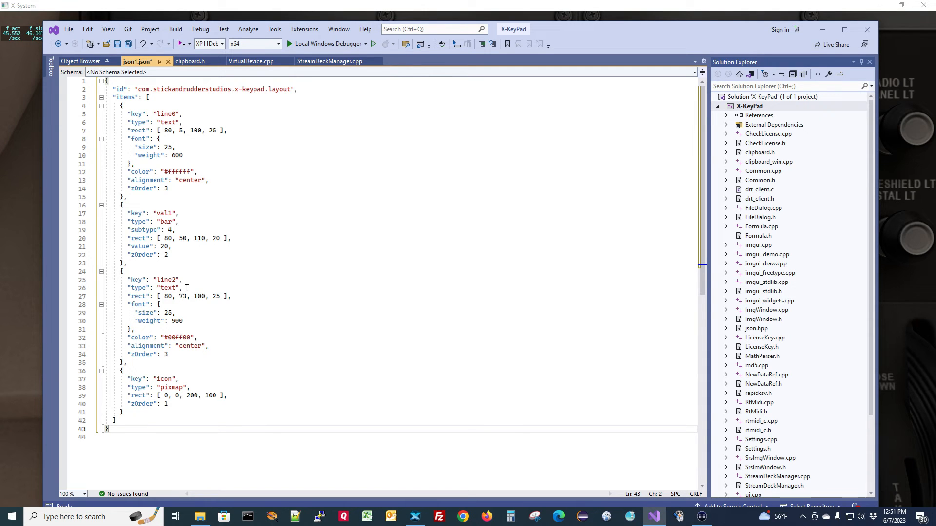
{"action": "key", "text": "alt+Tab"}
{"action": "key", "text": "alt+Tab"}
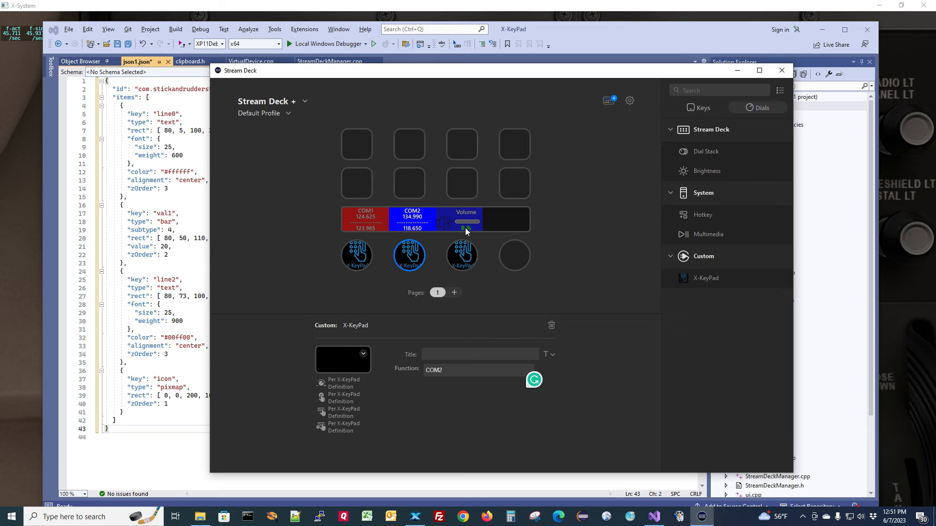
{"action": "left_click", "coordinate": [207, 293]}
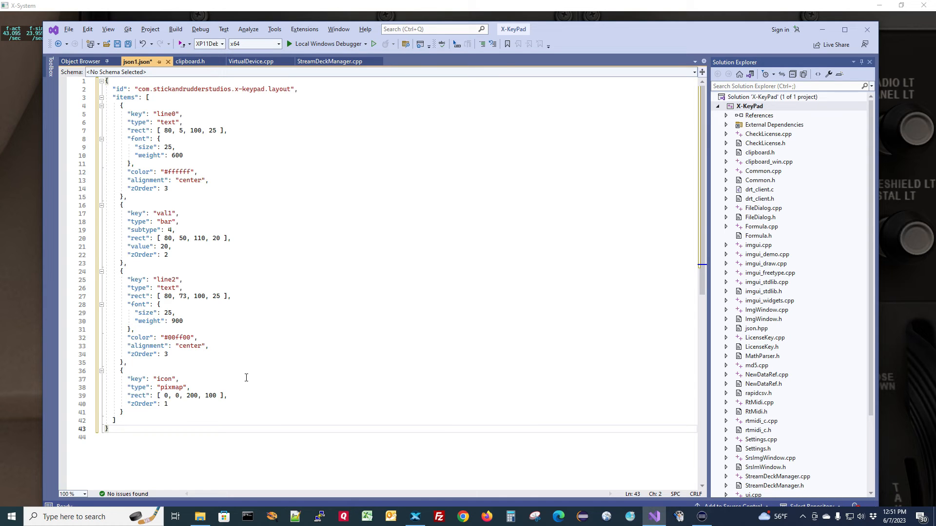
{"action": "key", "text": "alt+Tab"}
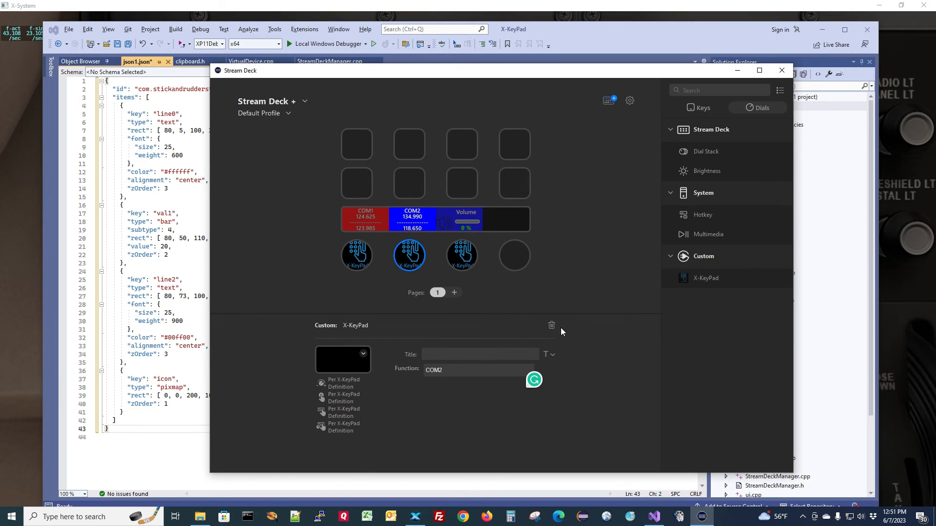
{"action": "left_click", "coordinate": [574, 33]}
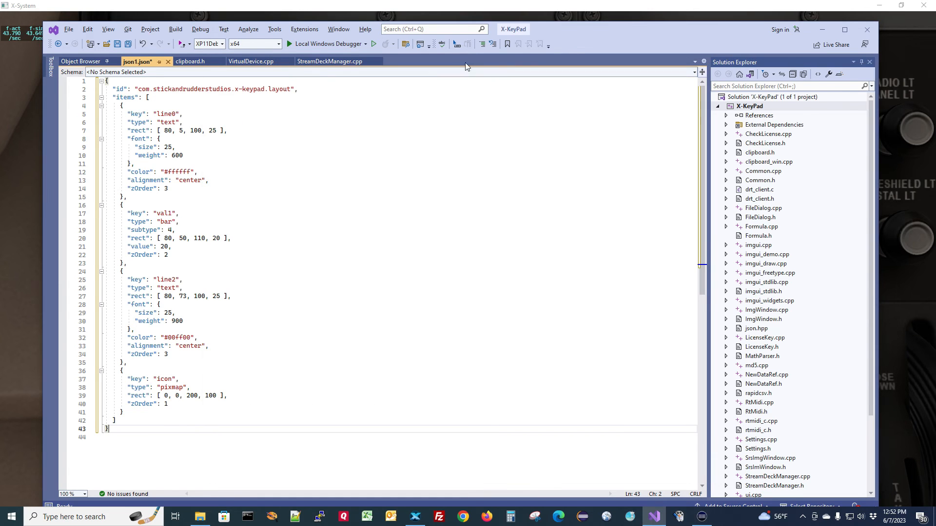
- Examine the AUDIO VOLUME encoder's touch tap background image in the X-KeyPad editor and compare it with the Volume touch strip in Stream Deck
{"action": "key", "text": "alt+Tab"}
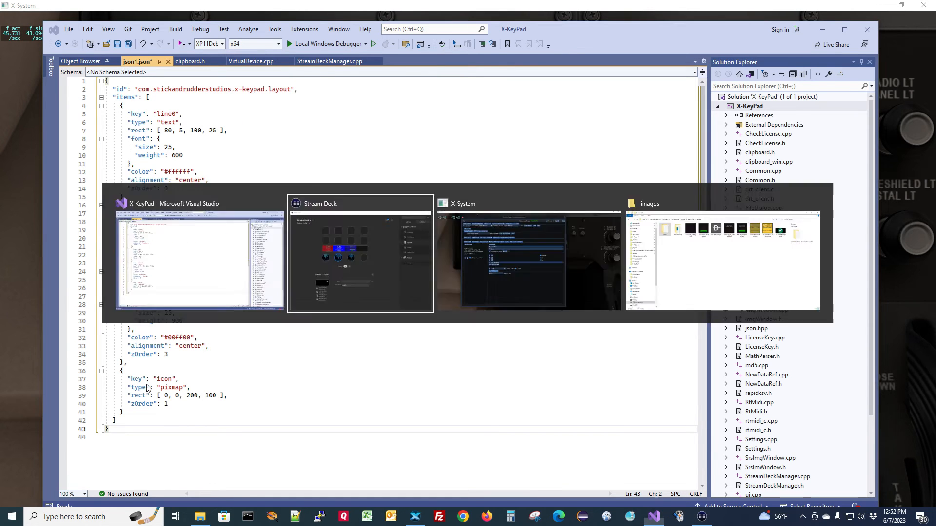
{"action": "key", "text": "alt+Tab"}
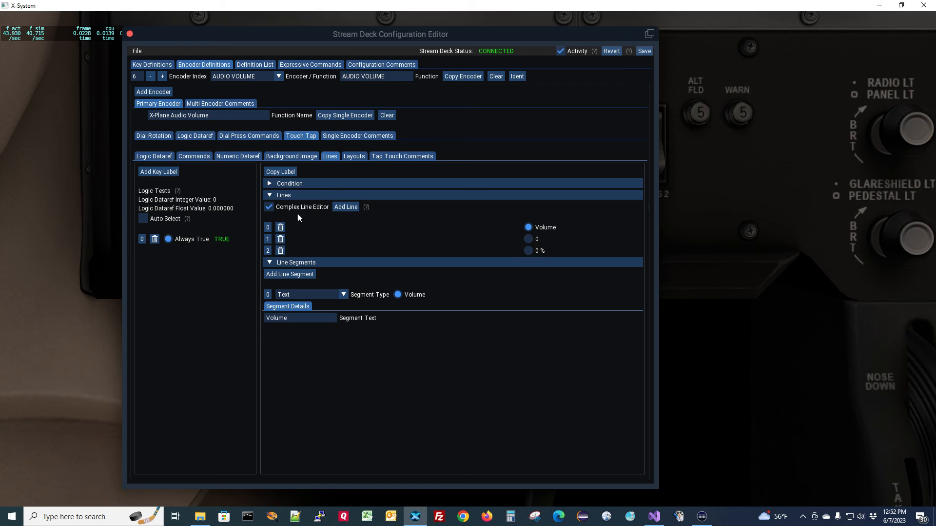
{"action": "left_click", "coordinate": [294, 156]}
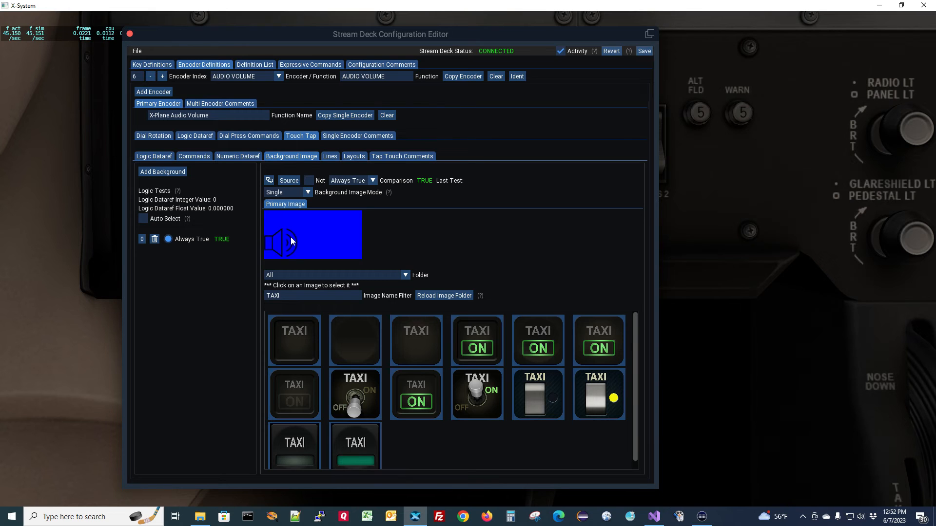
{"action": "key", "text": "alt+Tab"}
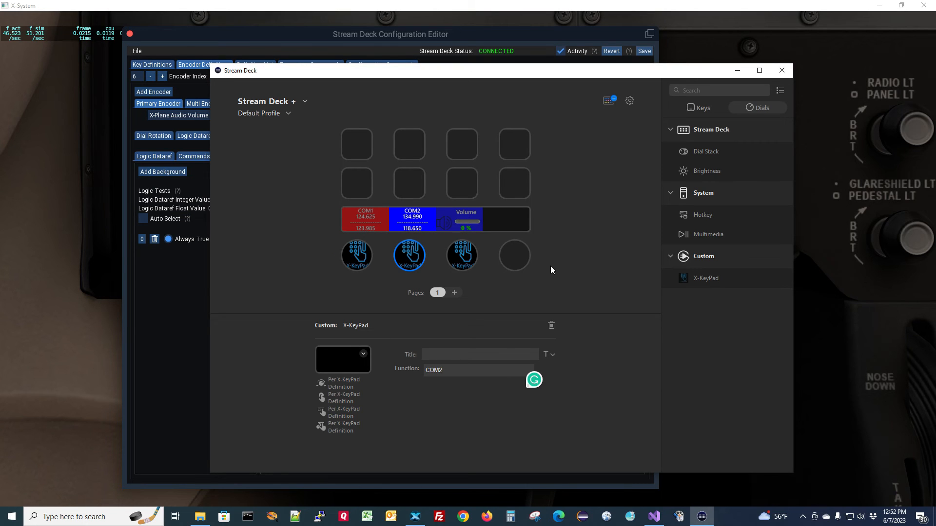
- Compare the JSON's val1 bar item with the numeric segment settings of line 1 in the AUDIO VOLUME encoder's touch tap lines
{"action": "key", "text": "alt+Tab"}
{"action": "key", "text": "alt+Tab"}
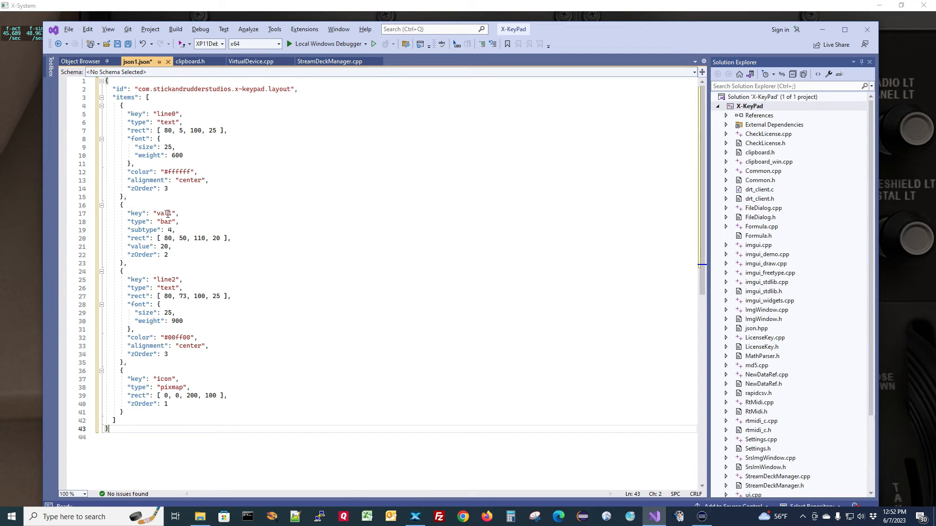
{"action": "key", "text": "alt+Tab"}
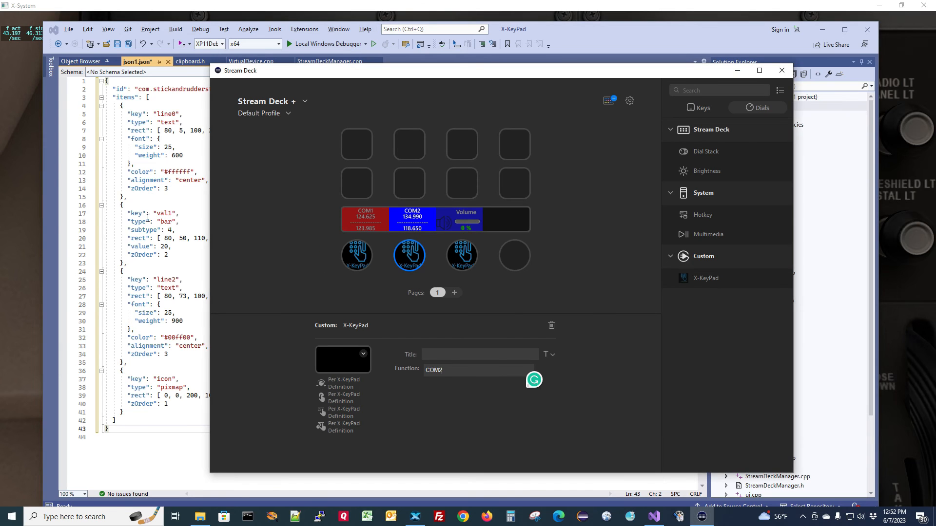
{"action": "key", "text": "alt+Tab"}
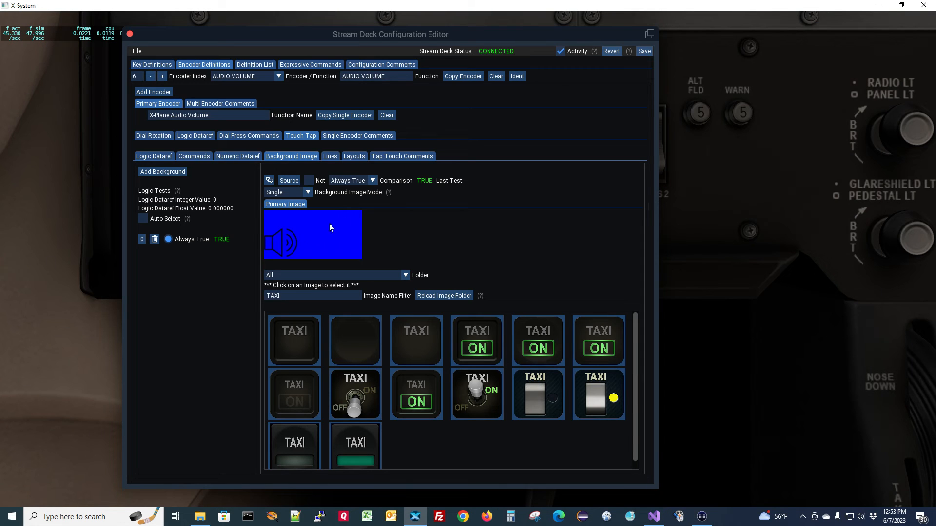
{"action": "left_click", "coordinate": [330, 156]}
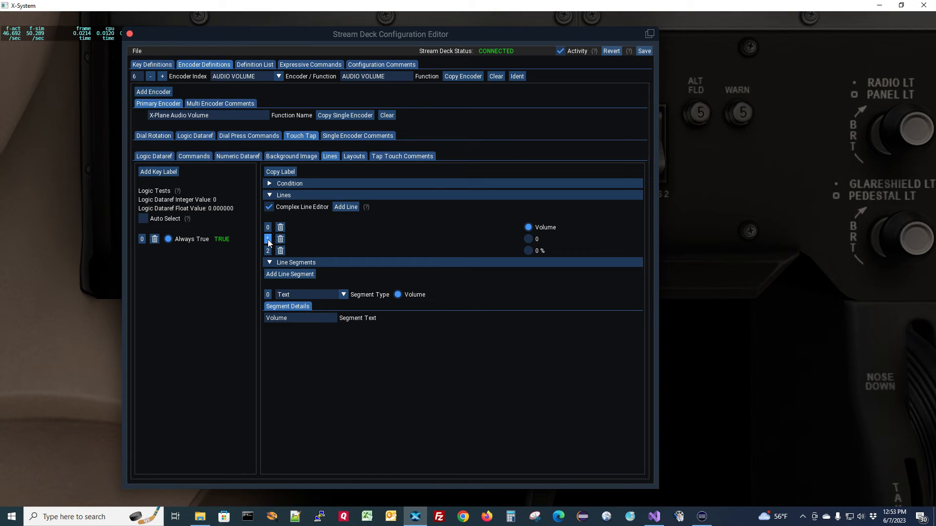
{"action": "left_click", "coordinate": [528, 239]}
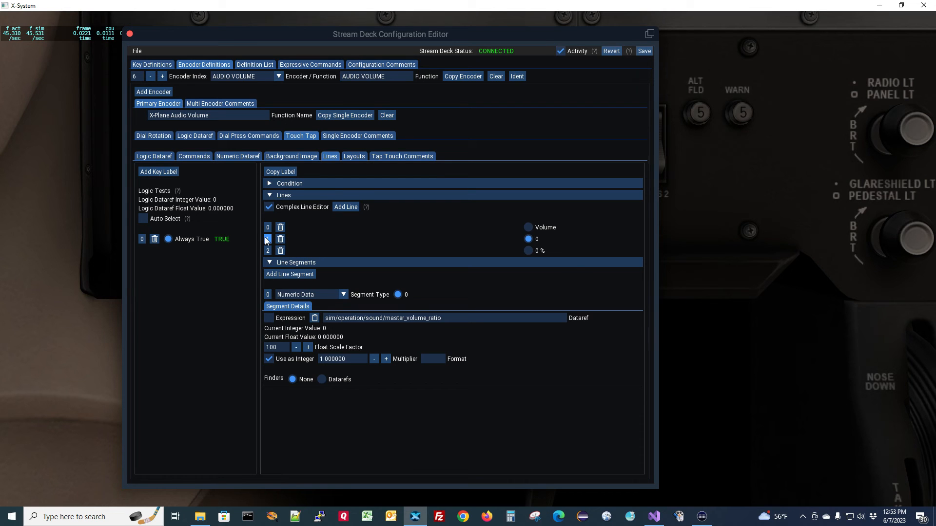
- Review the val1 bar item's subtype, rect and value in the JSON file, and return to the X-KeyPad editor
{"action": "key", "text": "alt+Tab"}
{"action": "key", "text": "alt+Tab"}
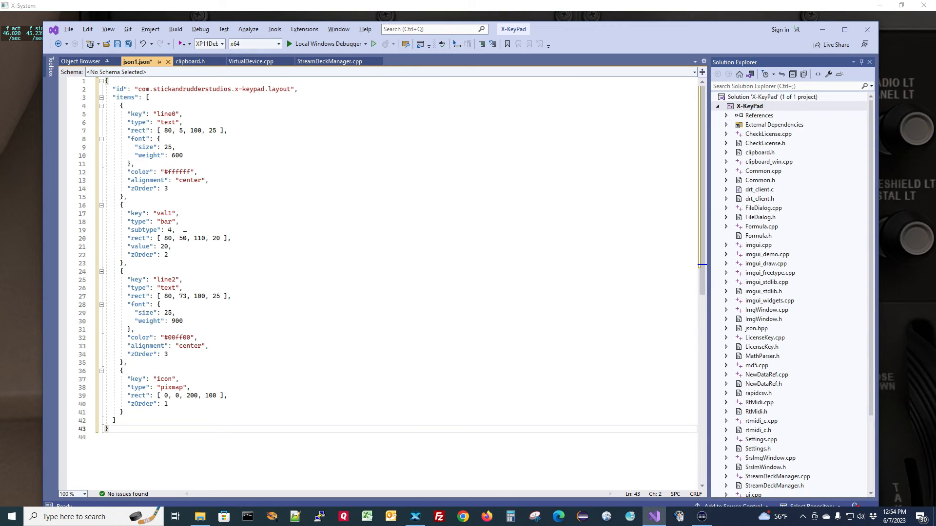
{"action": "key", "text": "alt+Tab"}
{"action": "key", "text": "alt+Tab"}
- Switch to the Stream Deck app and assign the X-KeyPad action to the empty fourth dial
{"action": "left_click", "coordinate": [27, 232]}
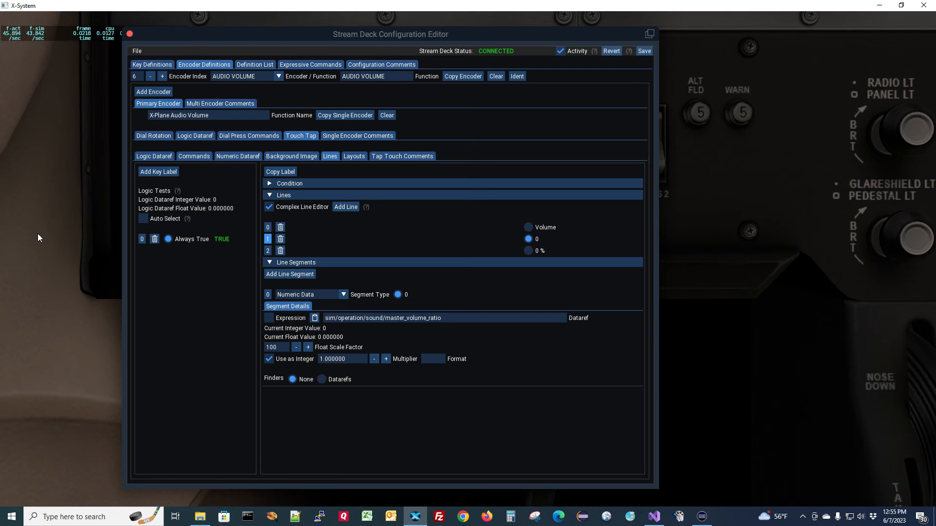
{"action": "key", "text": "alt+Tab"}
{"action": "key", "text": "alt+Tab"}
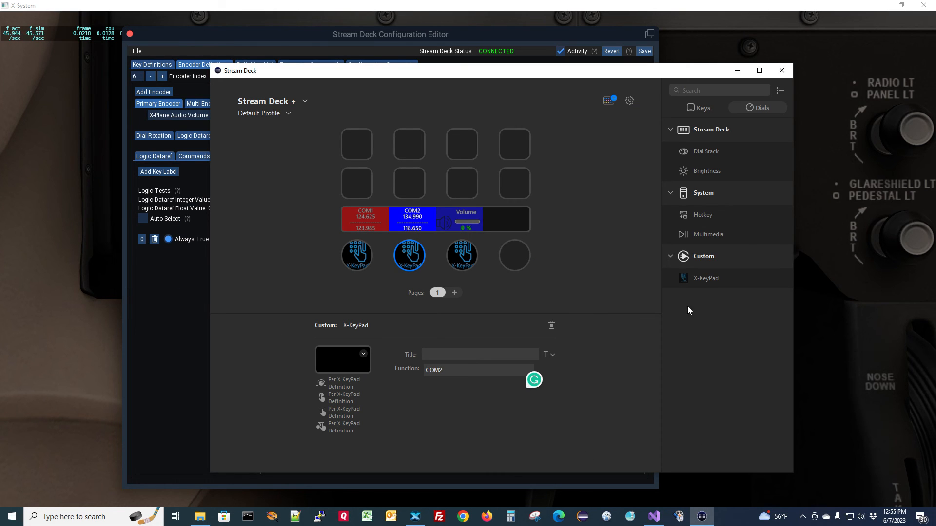
{"action": "left_click_drag", "start_coordinate": [707, 282], "coordinate": [522, 256]}
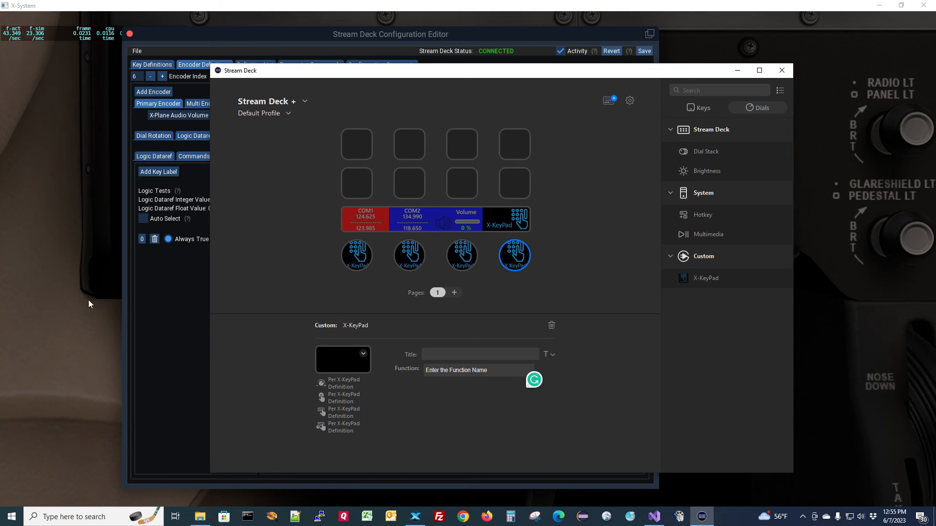
- Copy the XPDR encoder's function name from the X-KeyPad definition list and enter it as the fourth dial's function in Stream Deck
{"action": "left_click", "coordinate": [157, 335]}
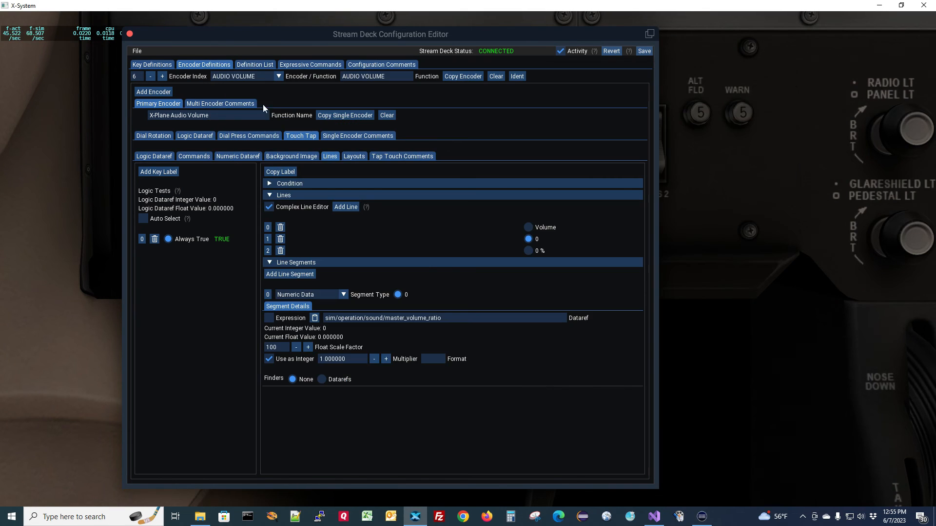
{"action": "left_click", "coordinate": [262, 63]}
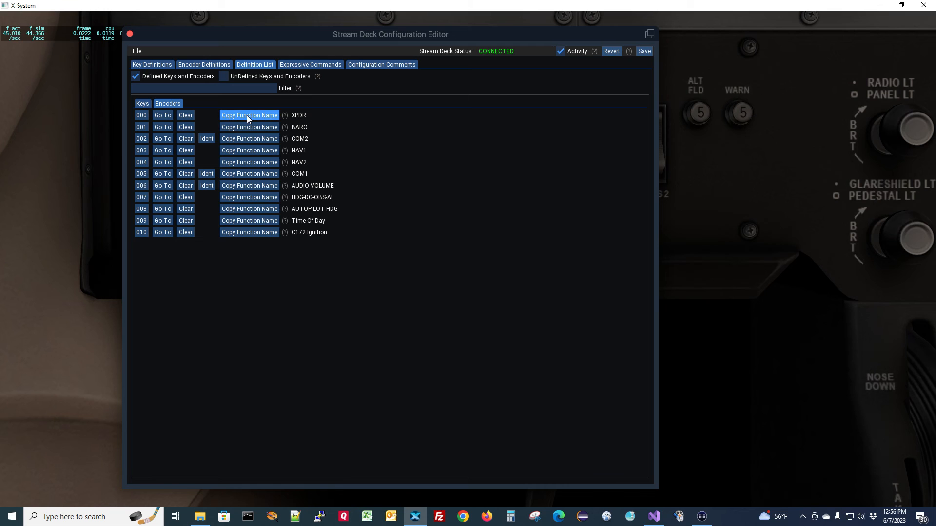
{"action": "key", "text": "alt+Tab"}
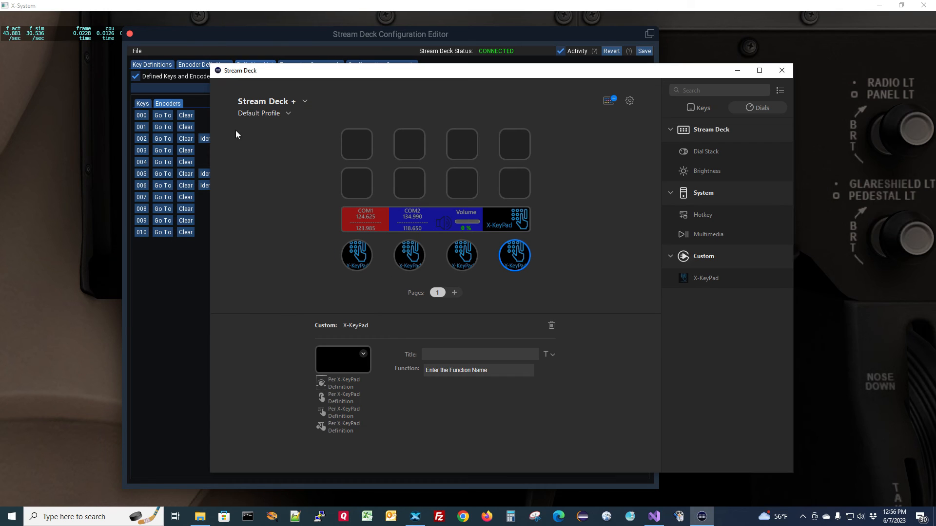
{"action": "left_click_drag", "start_coordinate": [499, 370], "coordinate": [415, 373]}
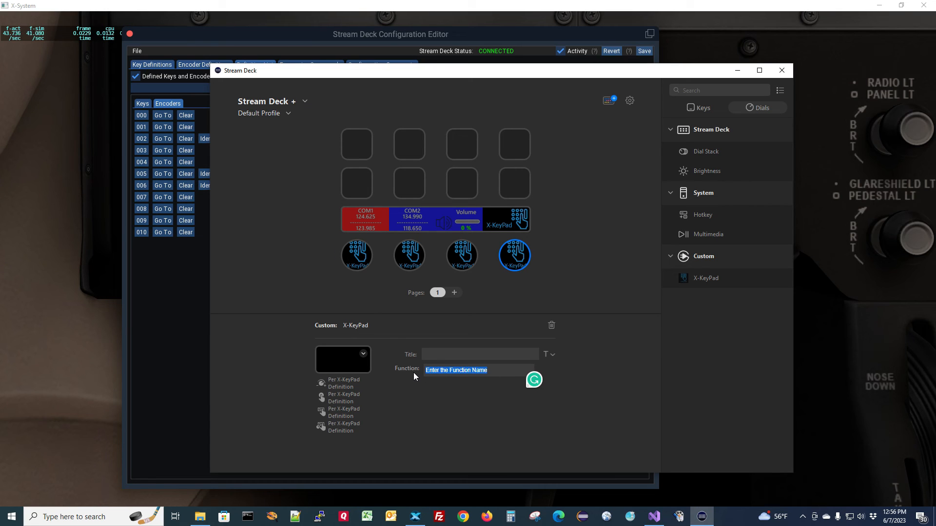
{"action": "type", "text": "XPDR"}
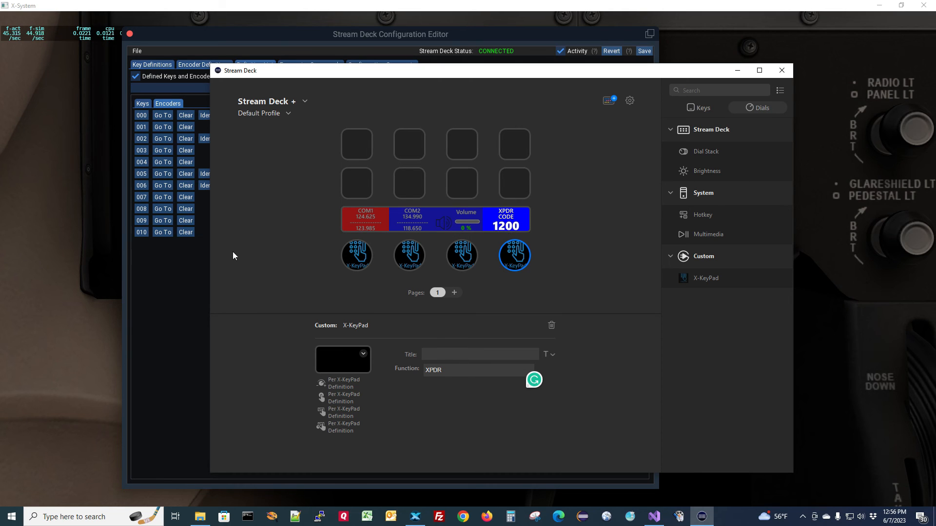
- Go to the XPDR encoder from the X-KeyPad definition list and examine its touch tap lines and layout JSON
{"action": "left_click", "coordinate": [145, 326]}
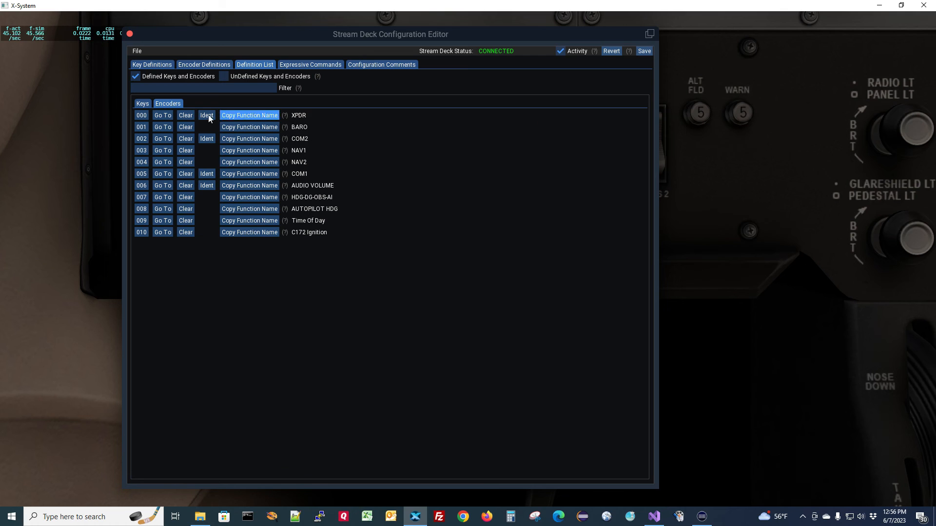
{"action": "left_click", "coordinate": [170, 117]}
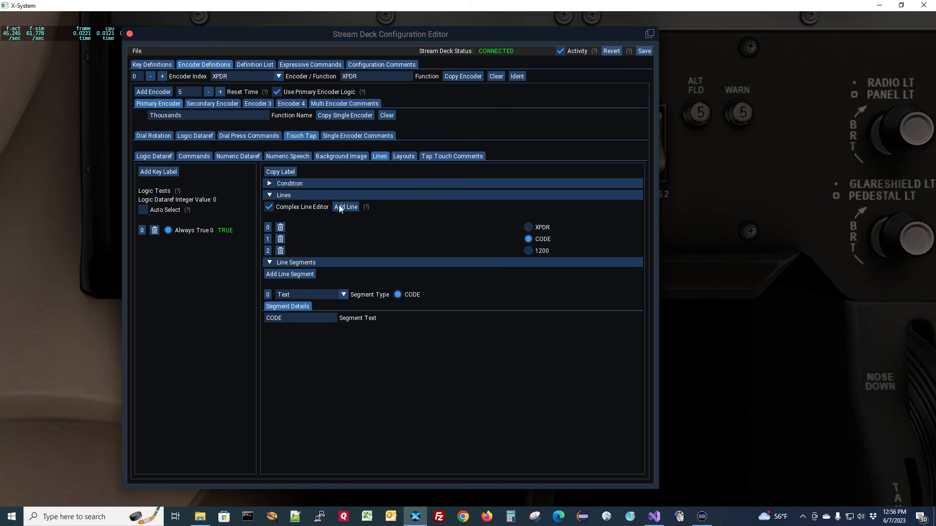
{"action": "left_click", "coordinate": [404, 157]}
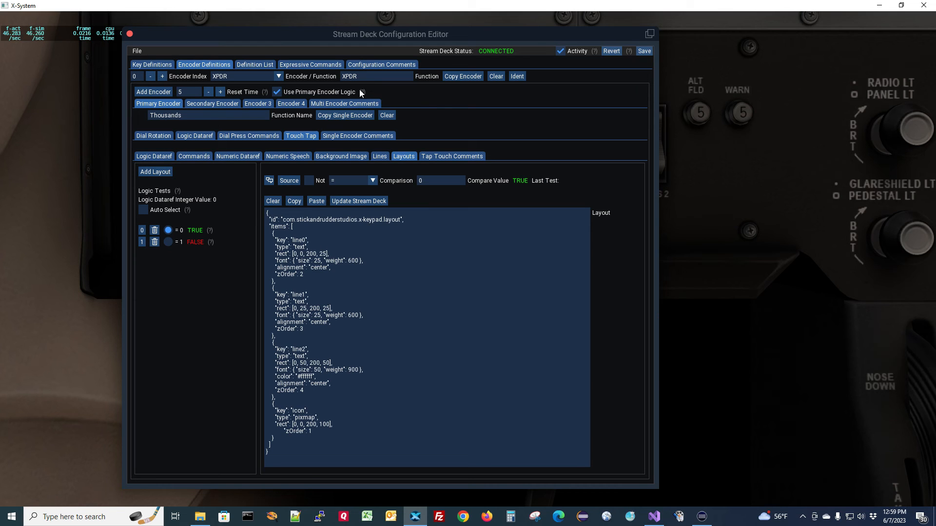
- Go to the TAXI LIGHTS key from the definition list's keys and delete its Always True conditional command
{"action": "left_click", "coordinate": [254, 64]}
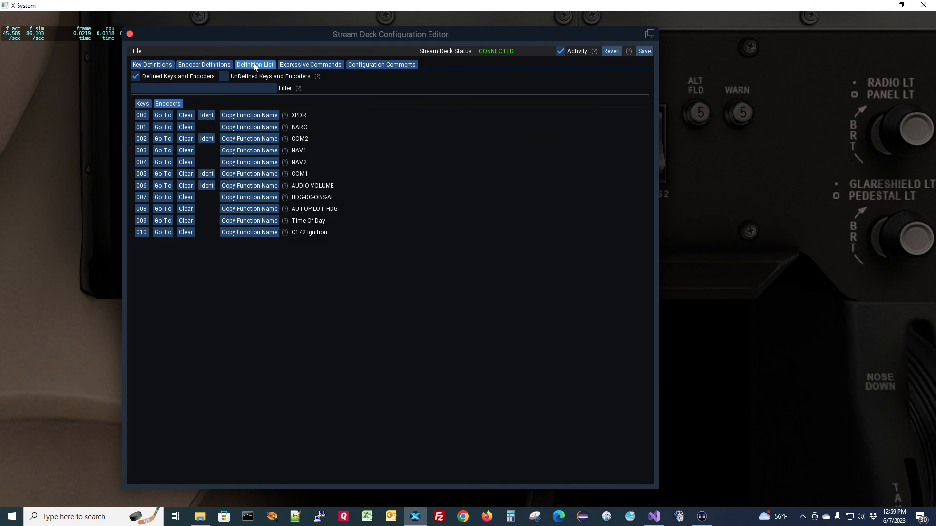
{"action": "left_click", "coordinate": [142, 103]}
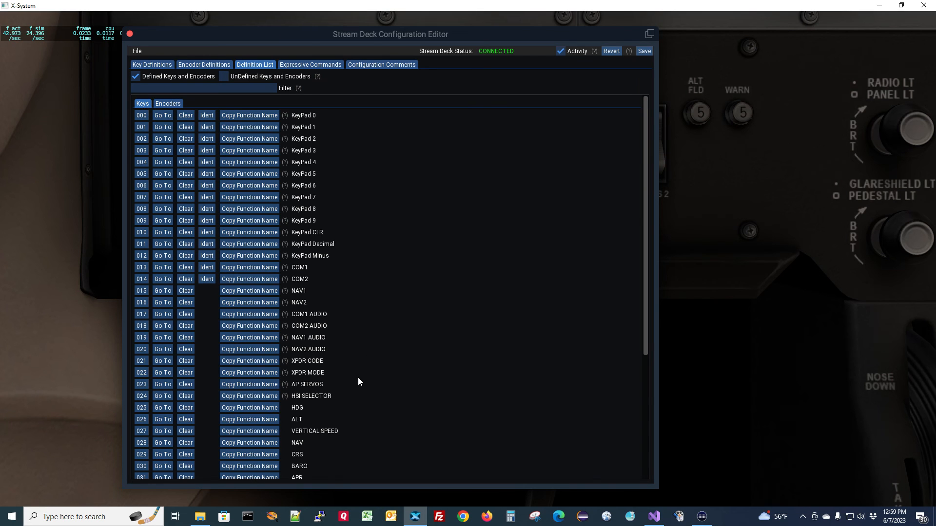
{"action": "scroll", "coordinate": [359, 378], "scroll_direction": "down", "scroll_amount": 2}
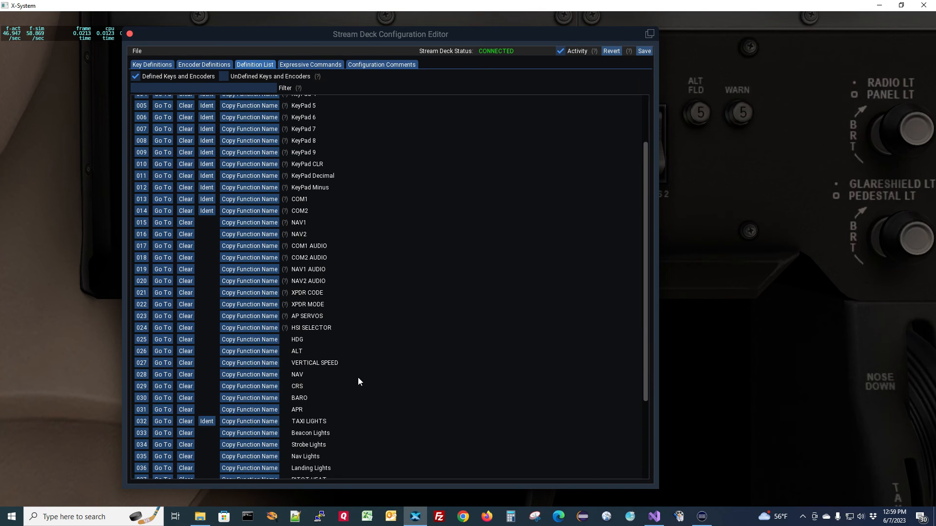
{"action": "left_click", "coordinate": [163, 421]}
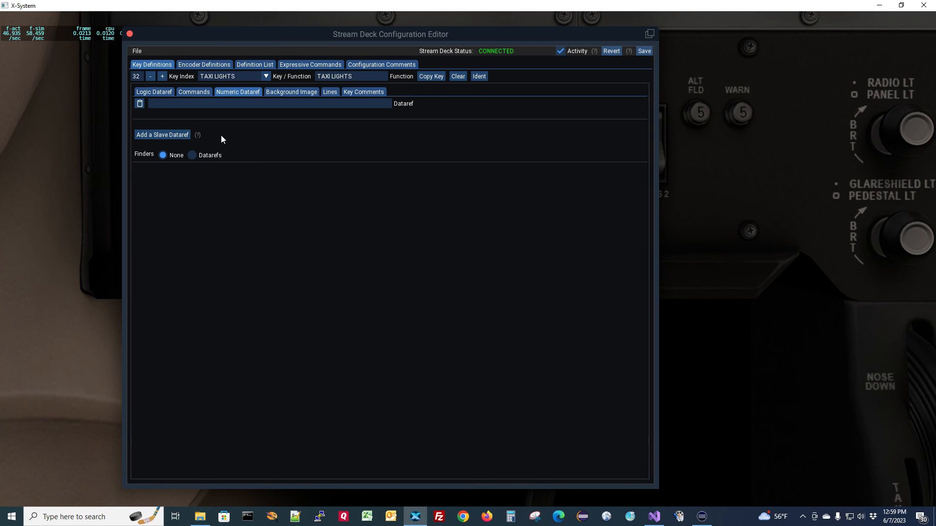
{"action": "left_click", "coordinate": [198, 93]}
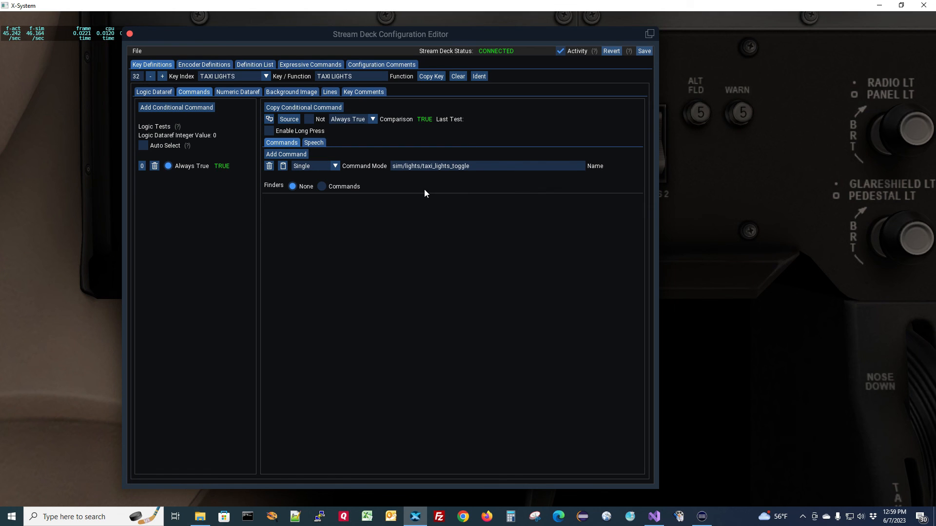
{"action": "left_click", "coordinate": [155, 166]}
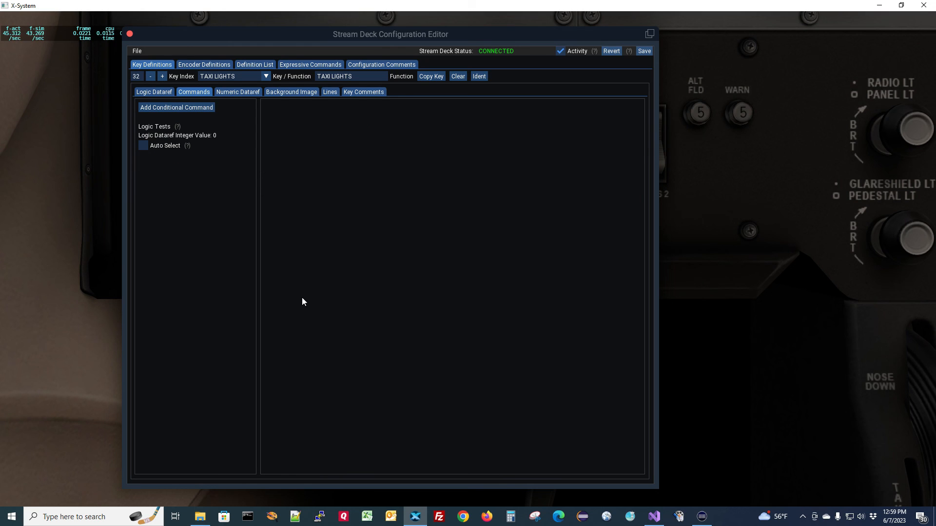
- Show the TAXI LIGHTS key's logic dataref and open the DataRefTool search window
{"action": "left_click", "coordinate": [161, 92]}
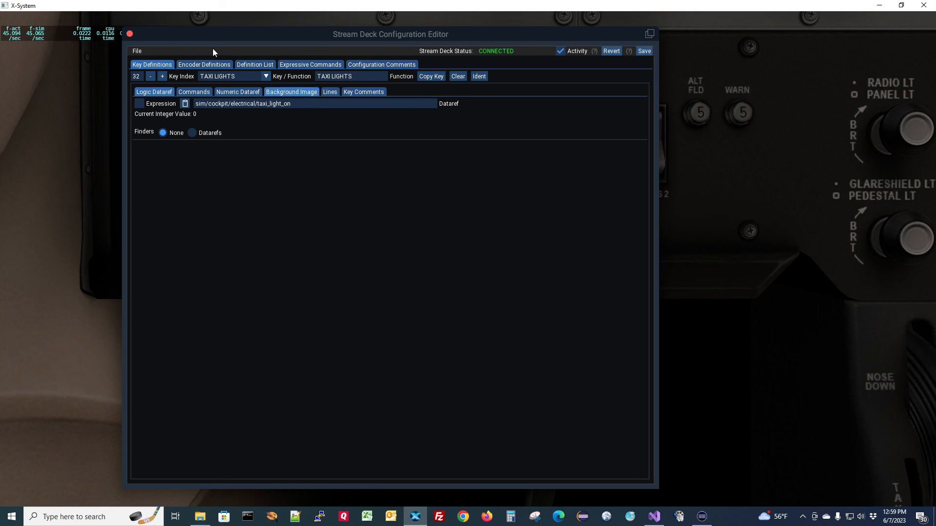
{"action": "left_click", "coordinate": [128, 18]}
{"action": "mouse_move", "coordinate": [155, 42]}
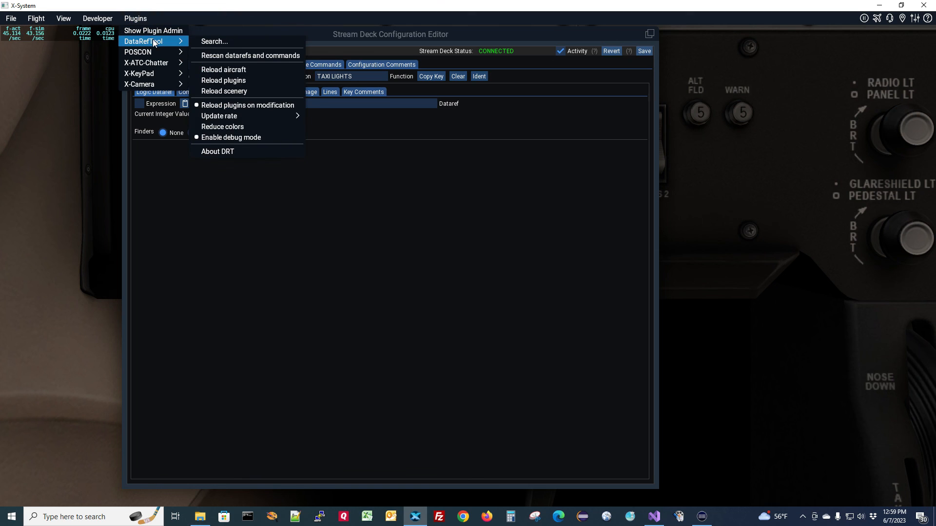
{"action": "left_click", "coordinate": [208, 44]}
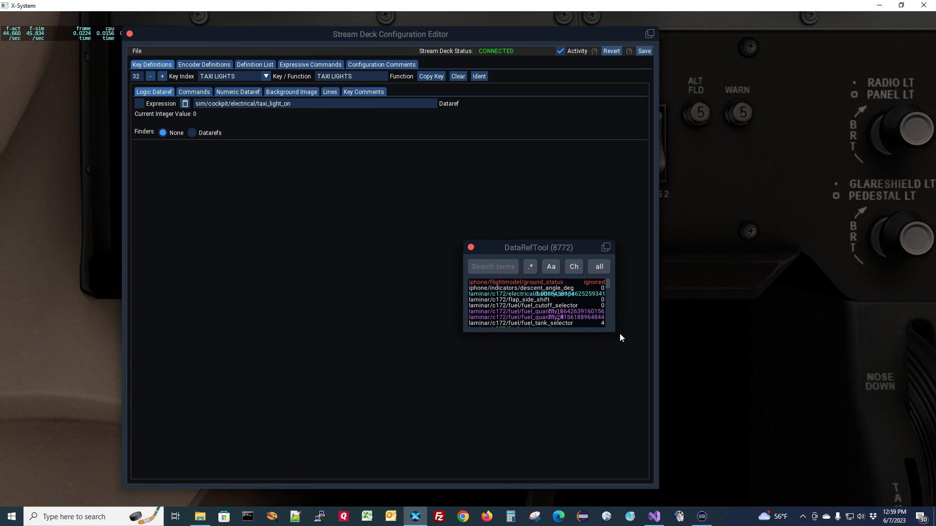
- Enlarge the DataRefTool window and search it for the TAXI LIGHTS key's logic dataref, sim/cockpit/electrical/taxi_light_on
{"action": "left_click_drag", "start_coordinate": [613, 330], "coordinate": [785, 443]}
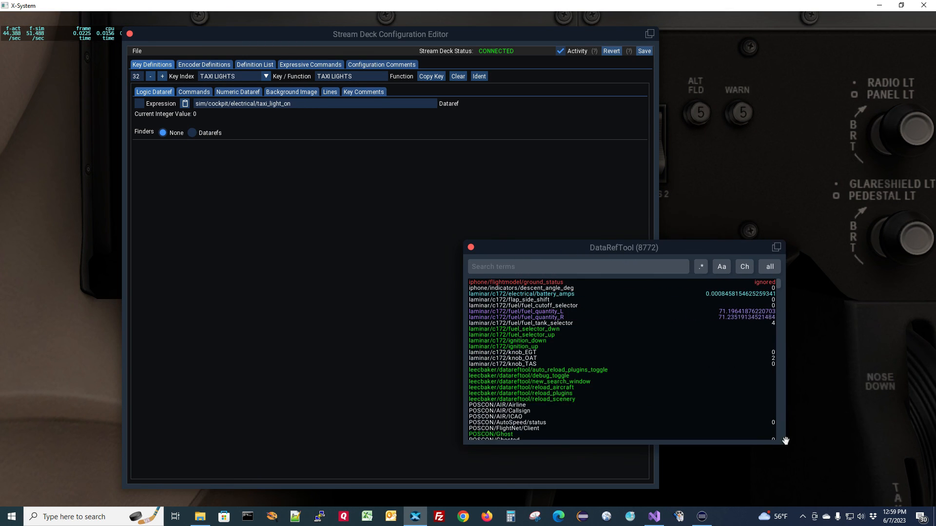
{"action": "left_click", "coordinate": [303, 103]}
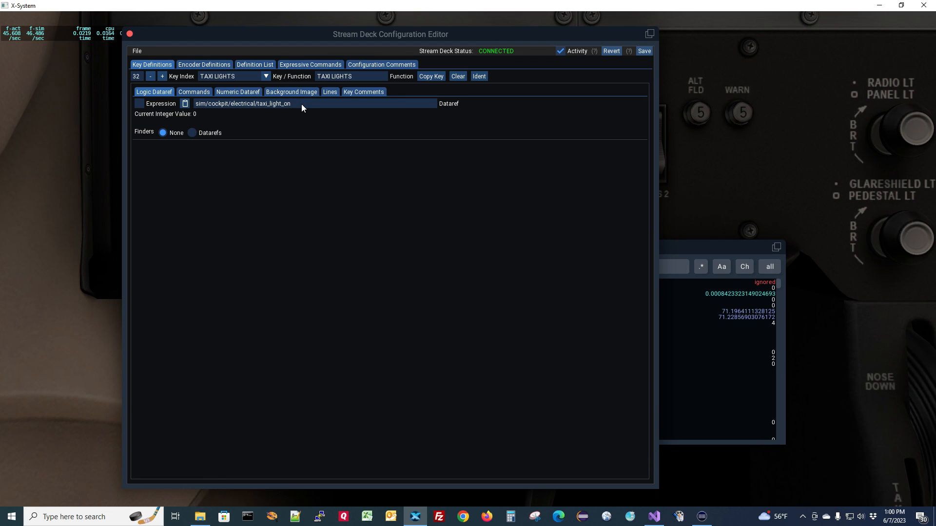
{"action": "left_click_drag", "start_coordinate": [270, 104], "coordinate": [194, 105]}
{"action": "key", "text": "ctrl+c"}
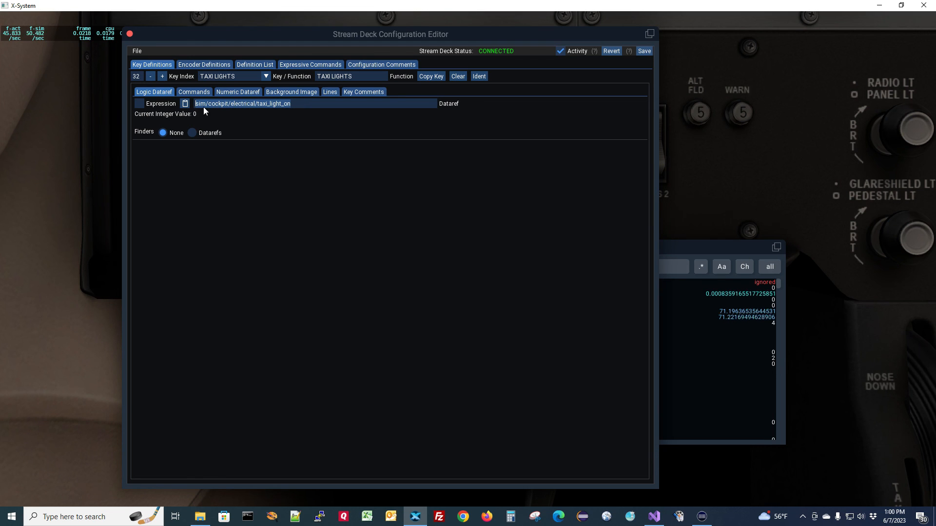
{"action": "left_click", "coordinate": [678, 245]}
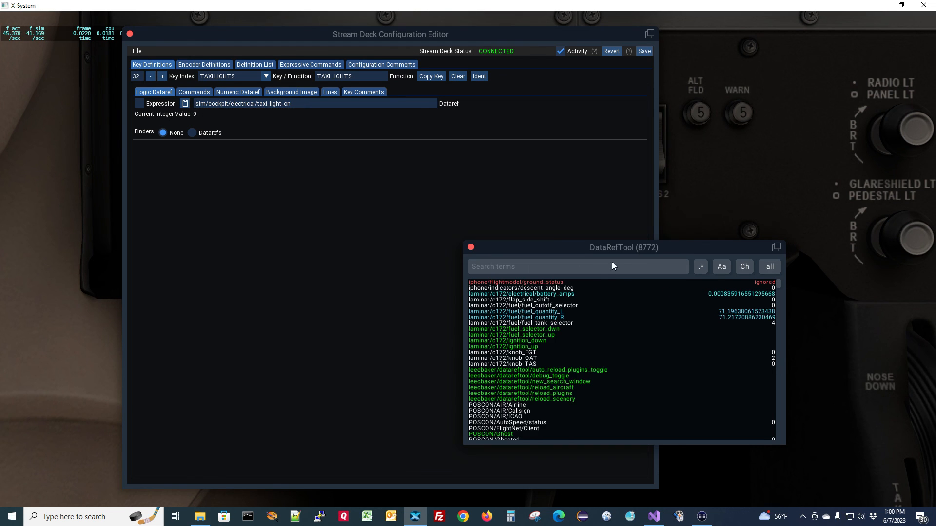
{"action": "left_click", "coordinate": [539, 267]}
{"action": "key", "text": "ctrl+v"}
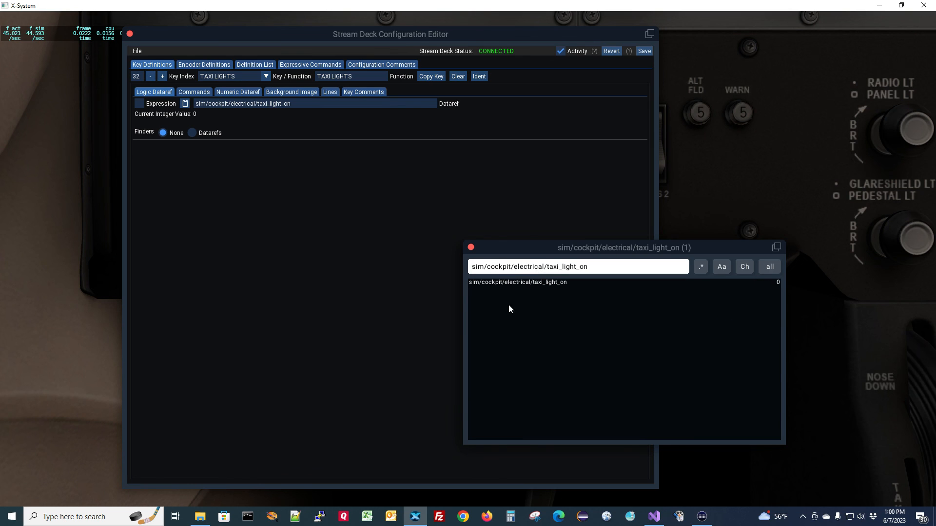
- Open the taxi_light_on dataref for editing and arrange the windows so the cockpit light switches are in view
{"action": "left_click", "coordinate": [564, 283]}
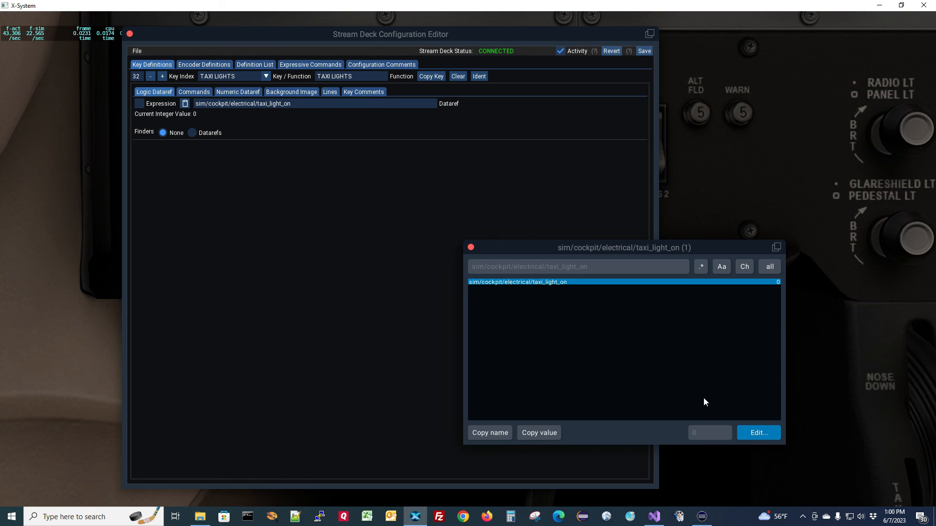
{"action": "left_click", "coordinate": [750, 431]}
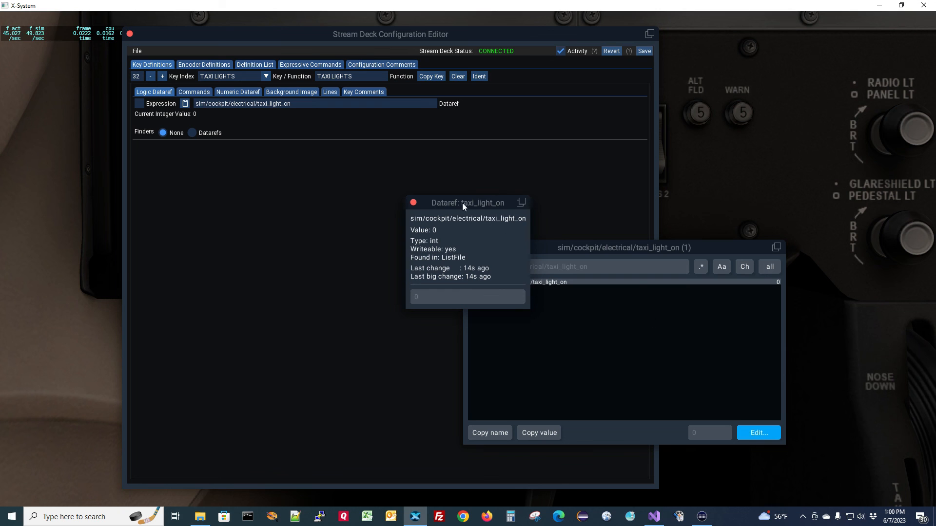
{"action": "left_click_drag", "start_coordinate": [552, 210], "coordinate": [742, 142]}
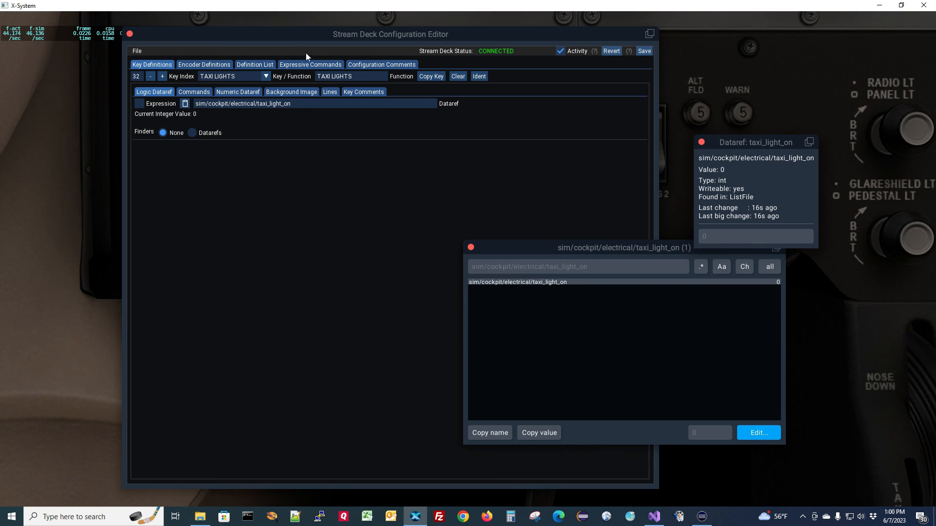
{"action": "left_click_drag", "start_coordinate": [297, 33], "coordinate": [303, 307]}
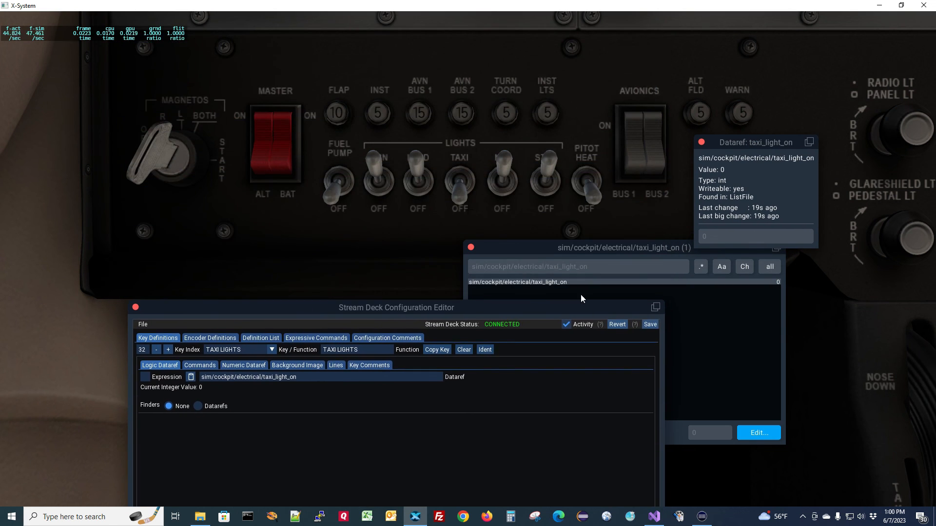
- Set the taxi_light_on dataref to 1 and back to 0, and close both DataRefTool windows
{"action": "left_click", "coordinate": [711, 237]}
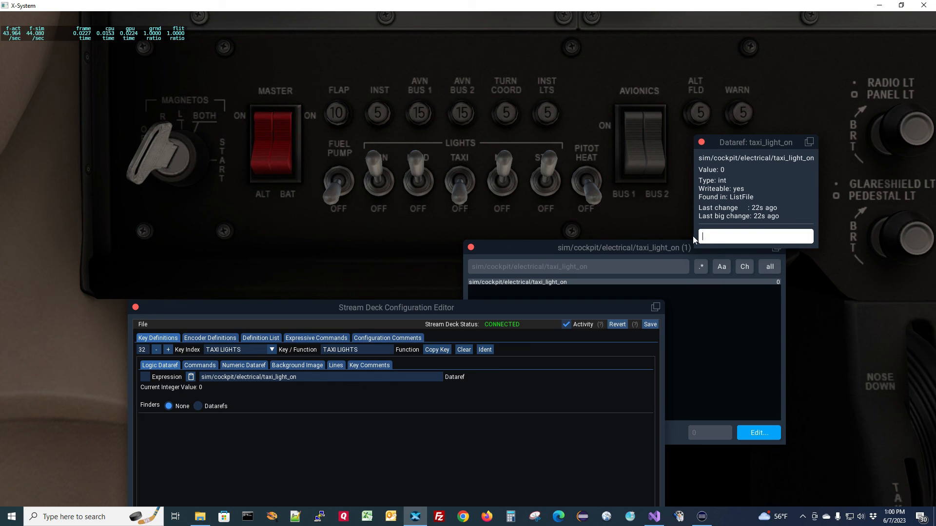
{"action": "type", "text": "1"}
{"action": "key", "text": "Return"}
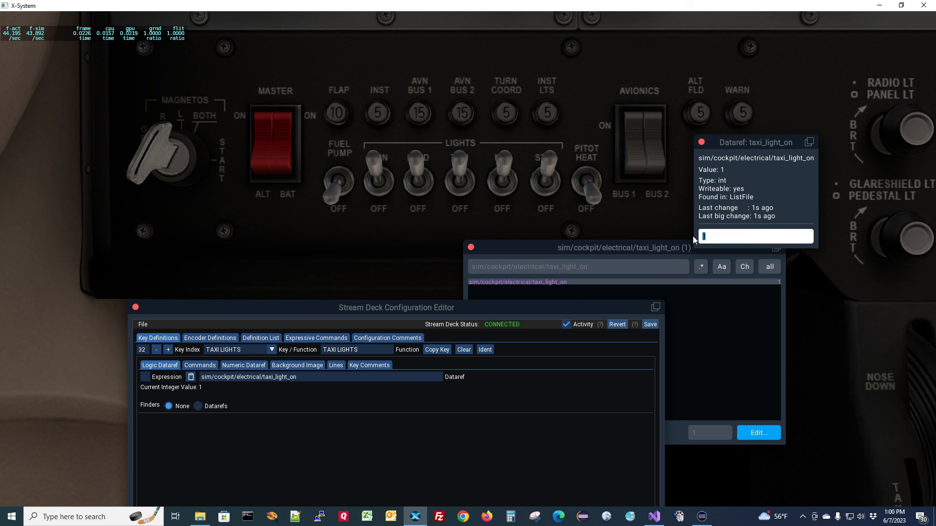
{"action": "key", "text": "Return"}
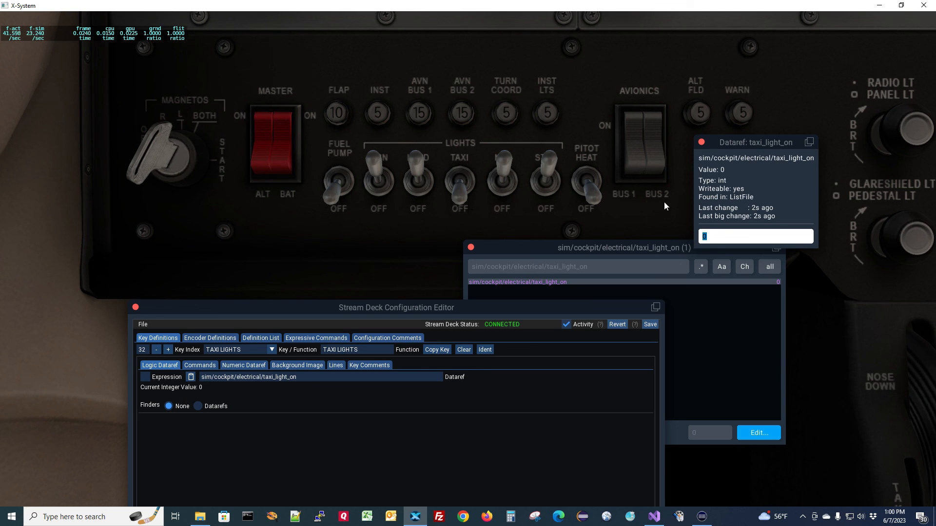
{"action": "left_click", "coordinate": [701, 143]}
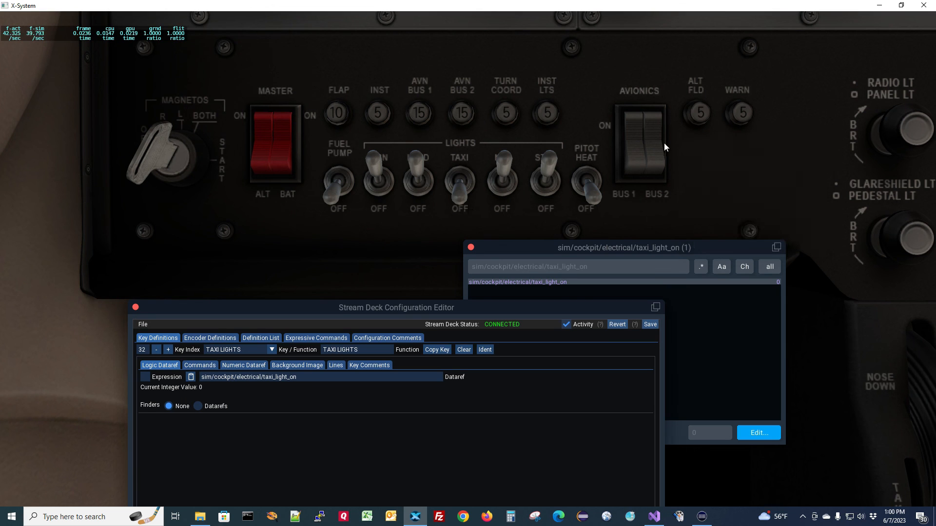
{"action": "left_click", "coordinate": [471, 248]}
- Move the Stream Deck Configuration Editor back into view and copy the TAXI LIGHTS key's logic dataref
{"action": "left_click_drag", "start_coordinate": [346, 309], "coordinate": [471, 82]}
{"action": "left_click_drag", "start_coordinate": [432, 149], "coordinate": [321, 152]}
{"action": "key", "text": "super+c"}
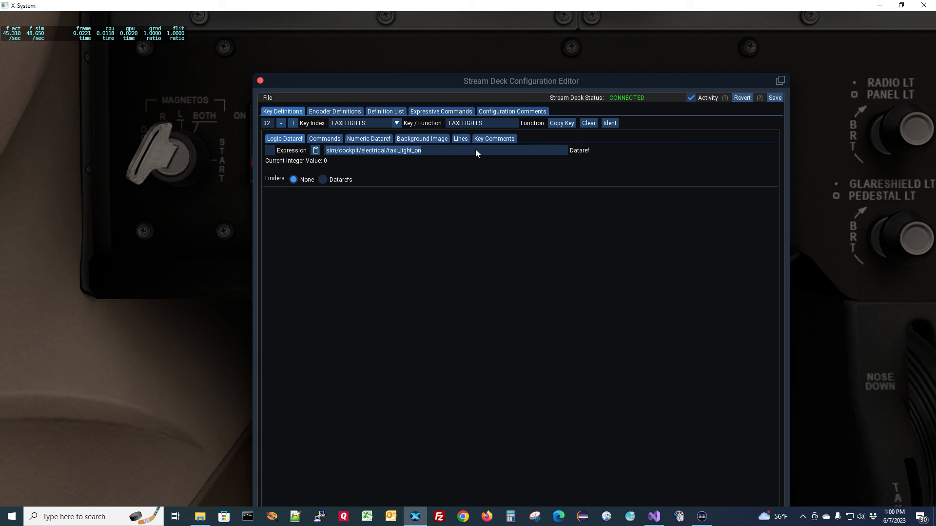
- Delete the TaxiLightToggle expressive command and add a new expressive command named Taxi Light Toggle
{"action": "left_click", "coordinate": [442, 111]}
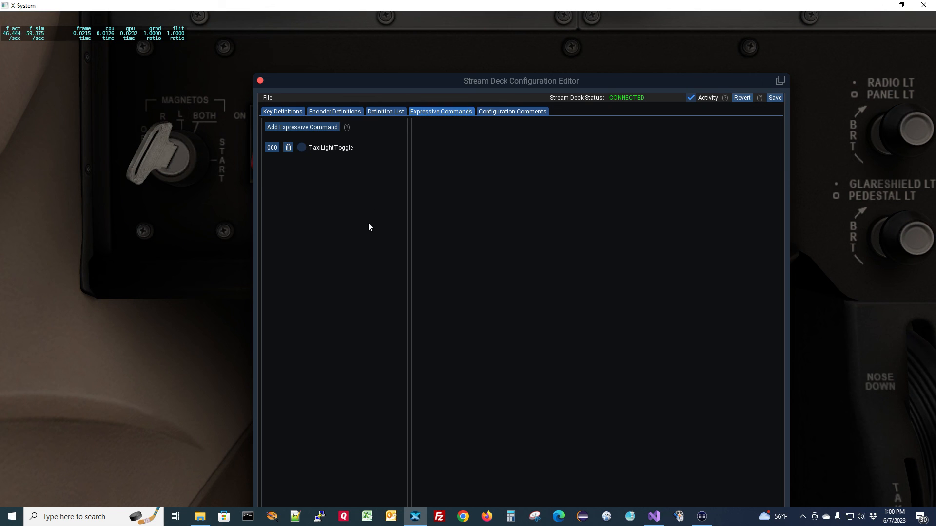
{"action": "left_click", "coordinate": [288, 147]}
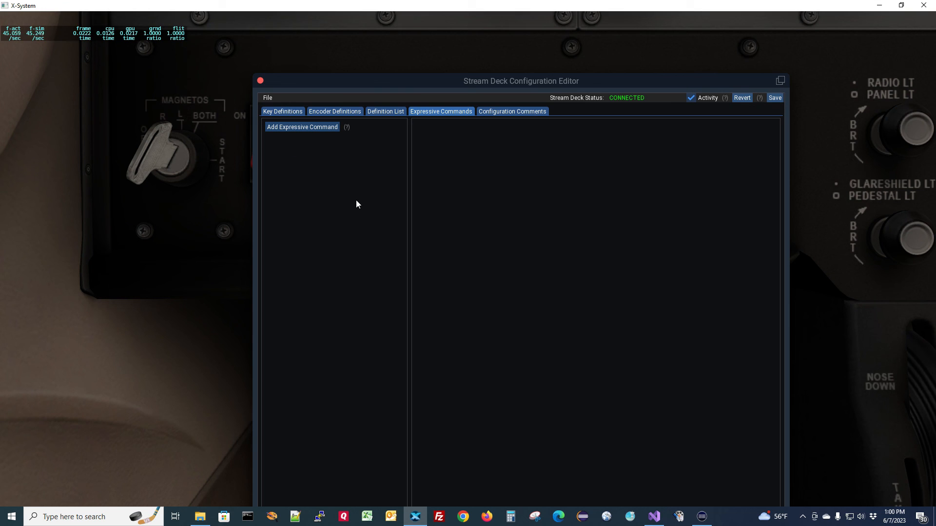
{"action": "left_click", "coordinate": [314, 128]}
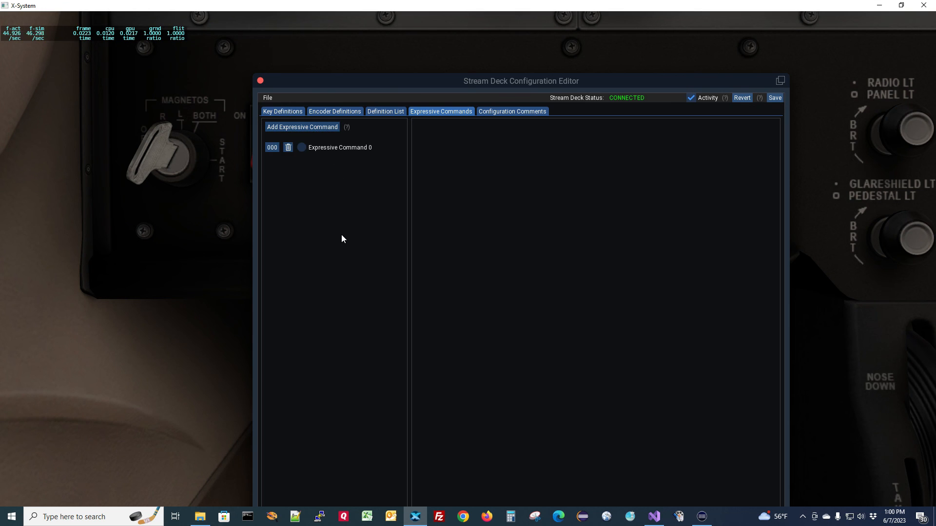
{"action": "left_click", "coordinate": [302, 148]}
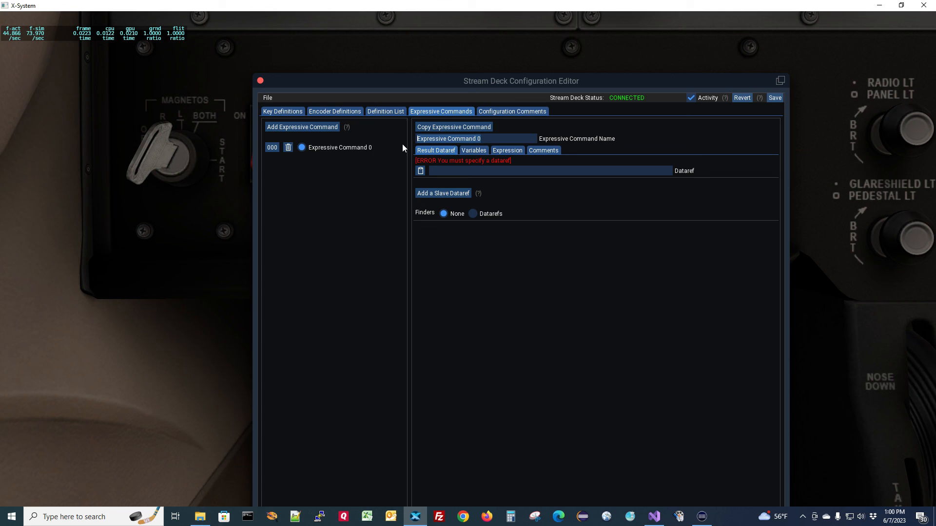
{"action": "type", "text": "Taxi Light T"}
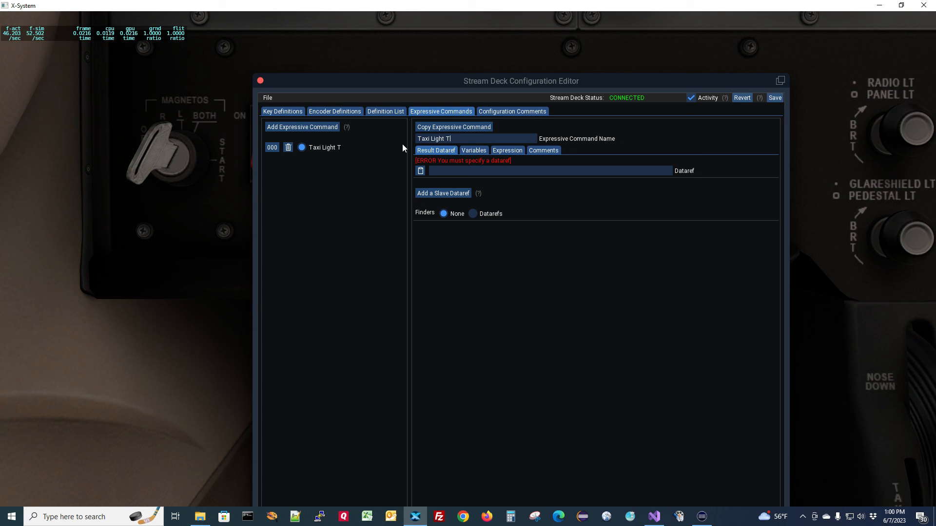
{"action": "type", "text": "oggle"}
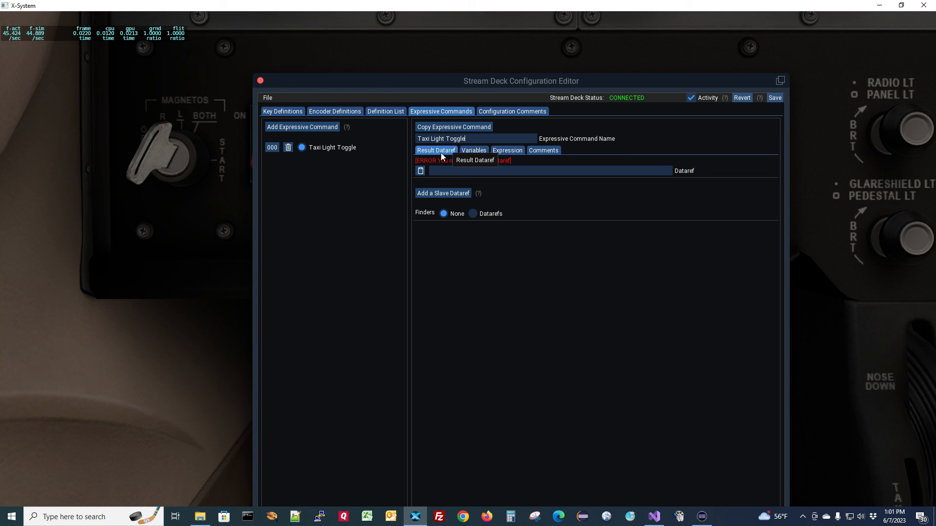
- Set Taxi Light Toggle's result dataref to sim/cockpit/electrical/taxi_light_on and add a variable named TaxiLight using the same dataref
{"action": "left_click", "coordinate": [420, 170]}
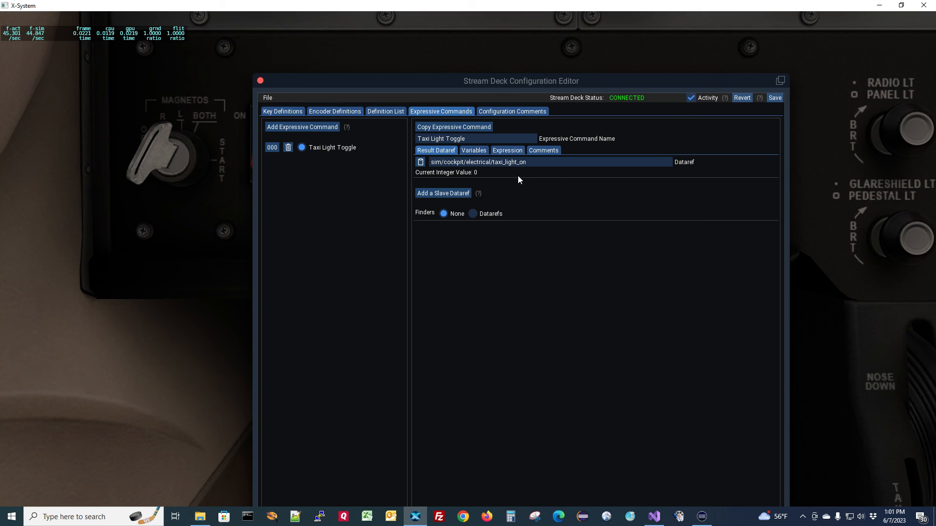
{"action": "left_click", "coordinate": [474, 152]}
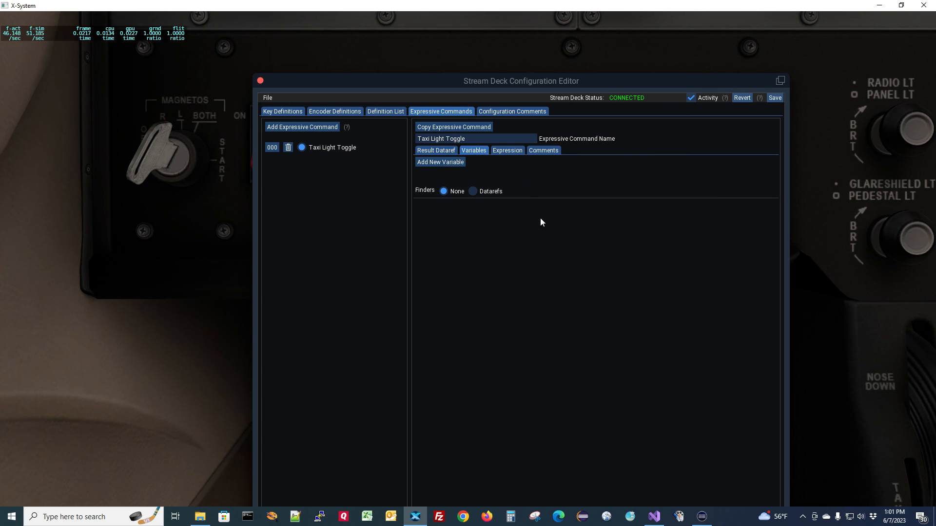
{"action": "left_click", "coordinate": [442, 161]}
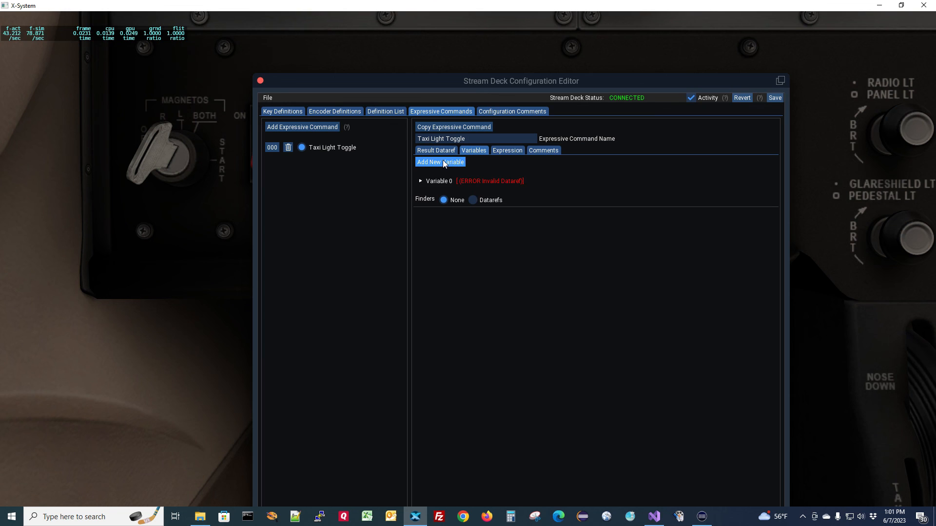
{"action": "left_click", "coordinate": [421, 180]}
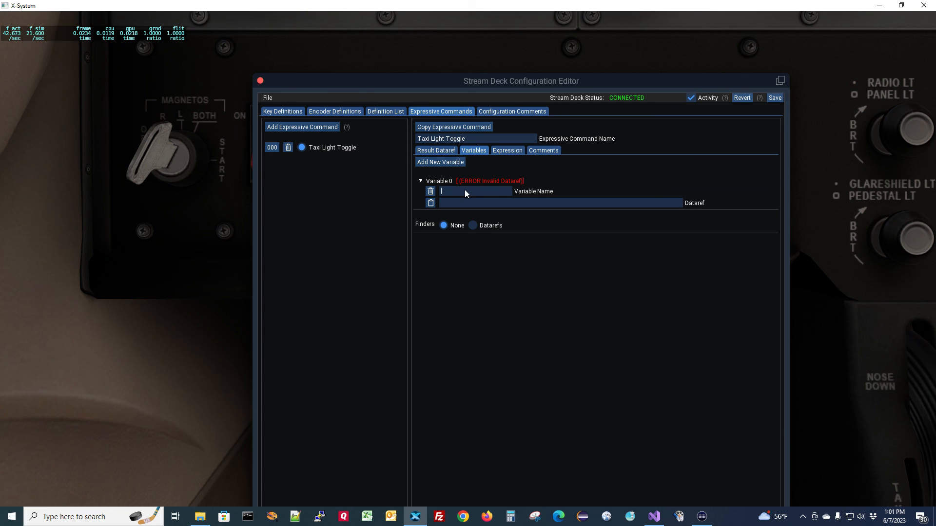
{"action": "type", "text": "TaxiLight"}
{"action": "left_click", "coordinate": [430, 202]}
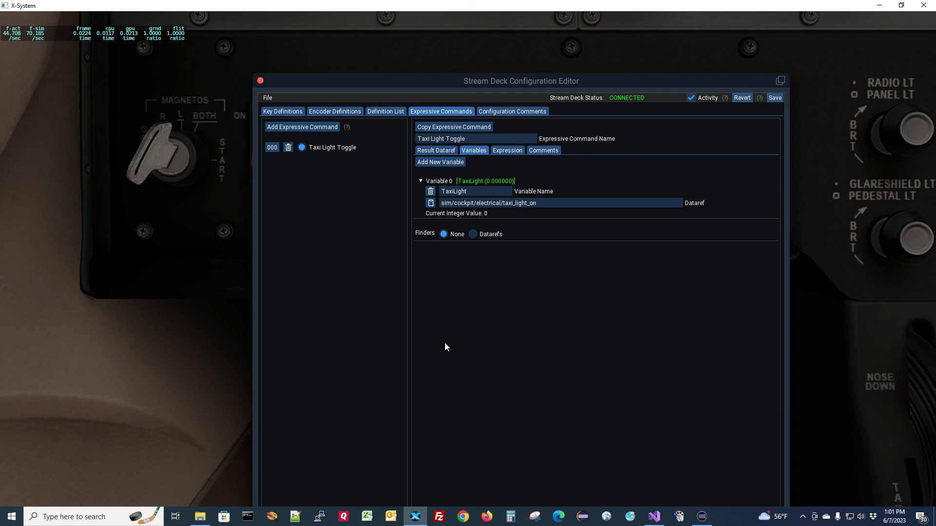
- Write Taxi Light Toggle's expression as if[ TaxiLight = 0, 1, 0 ], consulting its variable and result dataref, and test it
{"action": "left_click", "coordinate": [510, 151]}
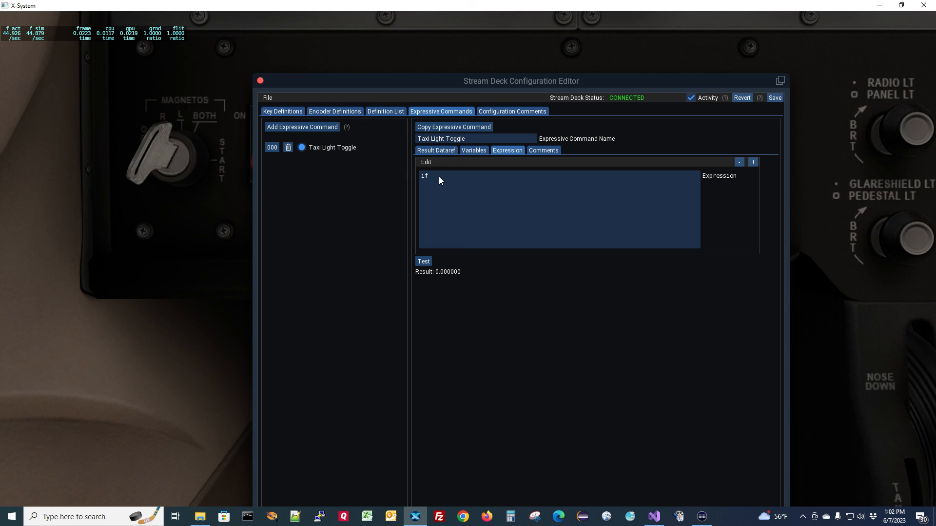
{"action": "left_click", "coordinate": [483, 151]}
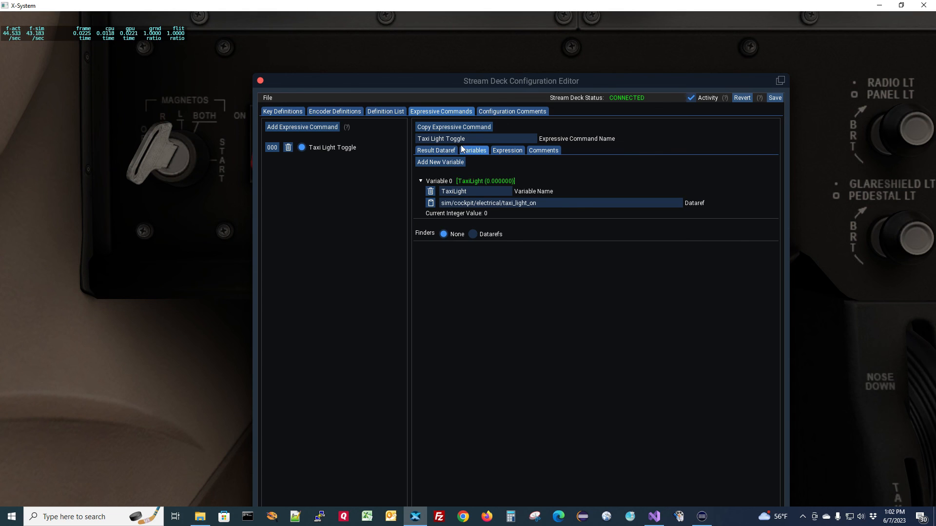
{"action": "left_click", "coordinate": [430, 151]}
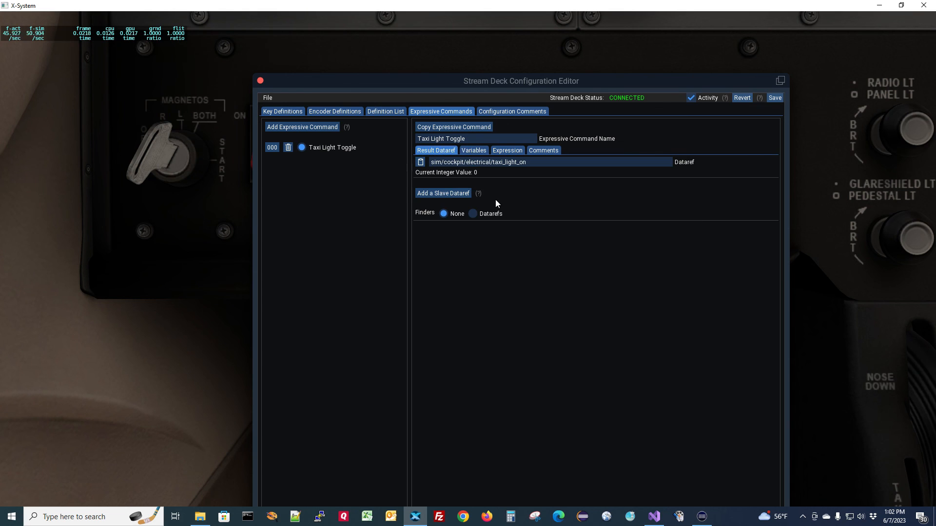
{"action": "left_click", "coordinate": [502, 151]}
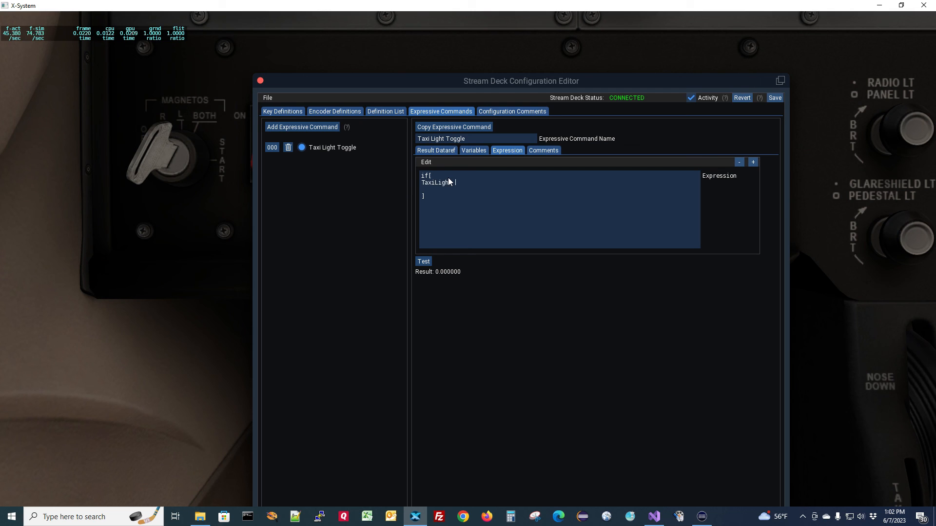
{"action": "left_click", "coordinate": [475, 150]}
{"action": "left_click", "coordinate": [501, 148]}
{"action": "left_click", "coordinate": [422, 262]}
{"action": "left_click", "coordinate": [423, 262]}
- Try testing the expression with its opening bracket on a separate line, examine the error details, and rejoin the bracket to if
{"action": "key", "text": "Return"}
{"action": "left_click", "coordinate": [431, 263]}
{"action": "left_click", "coordinate": [430, 263]}
{"action": "mouse_move", "coordinate": [485, 272]}
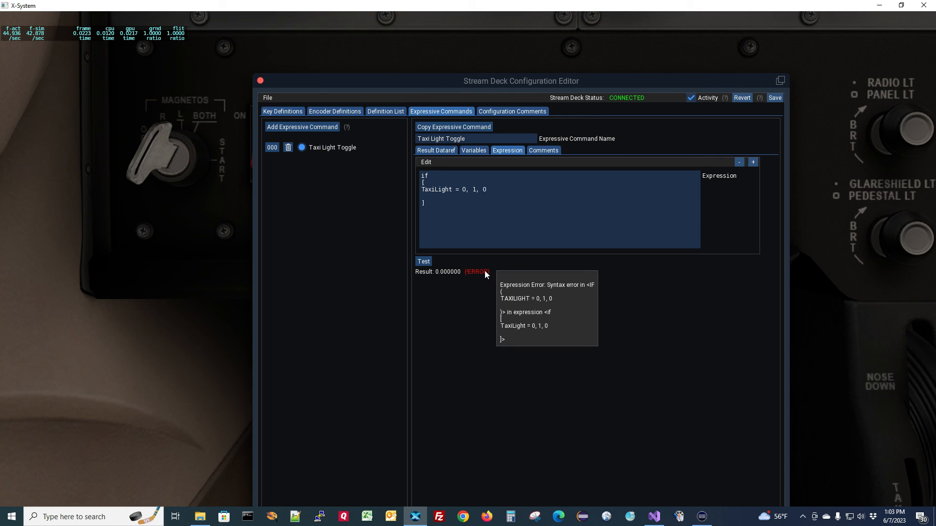
{"action": "left_click", "coordinate": [434, 175]}
{"action": "key", "text": "Delete"}
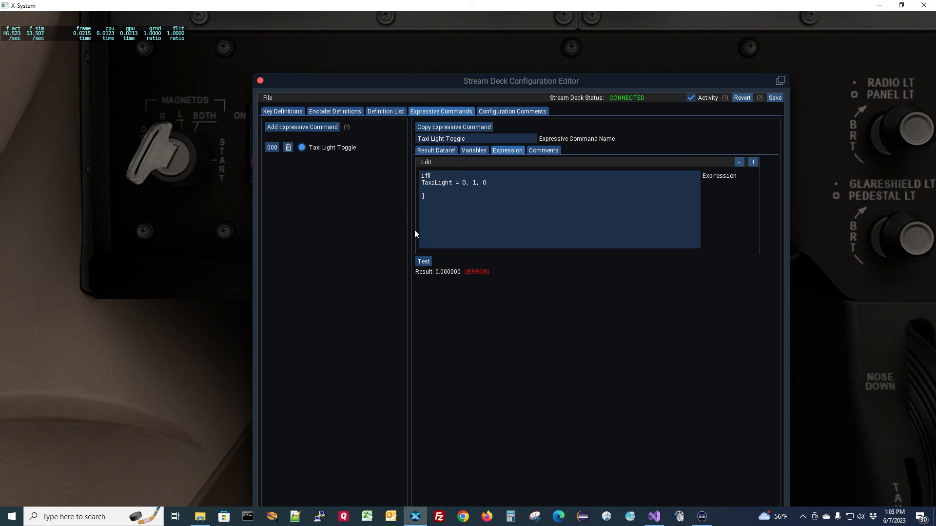
- Test the Taxi Light Toggle expression repeatedly to check that it switches the taxi light on and off
{"action": "left_click", "coordinate": [421, 263]}
{"action": "left_click", "coordinate": [422, 263]}
{"action": "left_click", "coordinate": [430, 263]}
{"action": "left_click", "coordinate": [431, 264]}
{"action": "left_click", "coordinate": [431, 264]}
{"action": "left_click", "coordinate": [430, 264]}
{"action": "left_click", "coordinate": [431, 263]}
{"action": "left_click", "coordinate": [430, 262]}
{"action": "left_click", "coordinate": [429, 262]}
{"action": "left_click", "coordinate": [429, 263]}
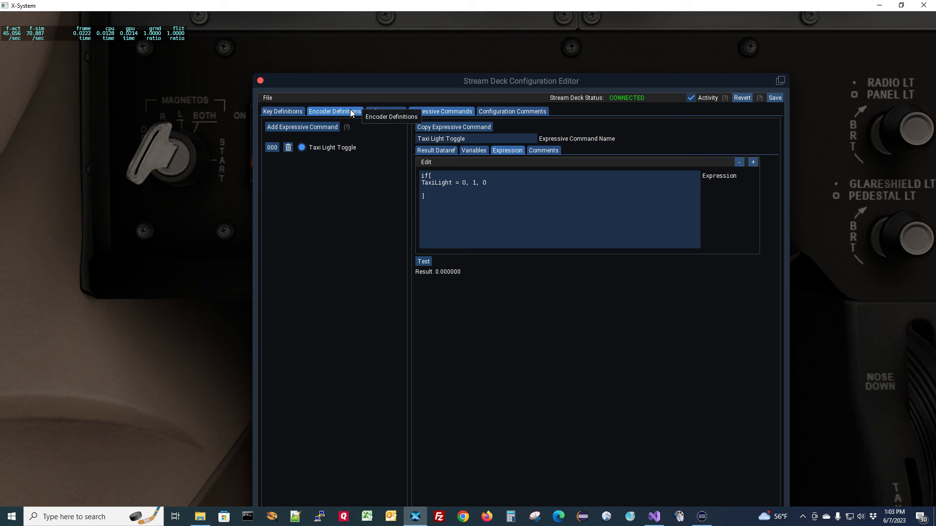
- Open the TAXI LIGHTS key definition from the definition list and add a conditional command to it
{"action": "left_click", "coordinate": [390, 112]}
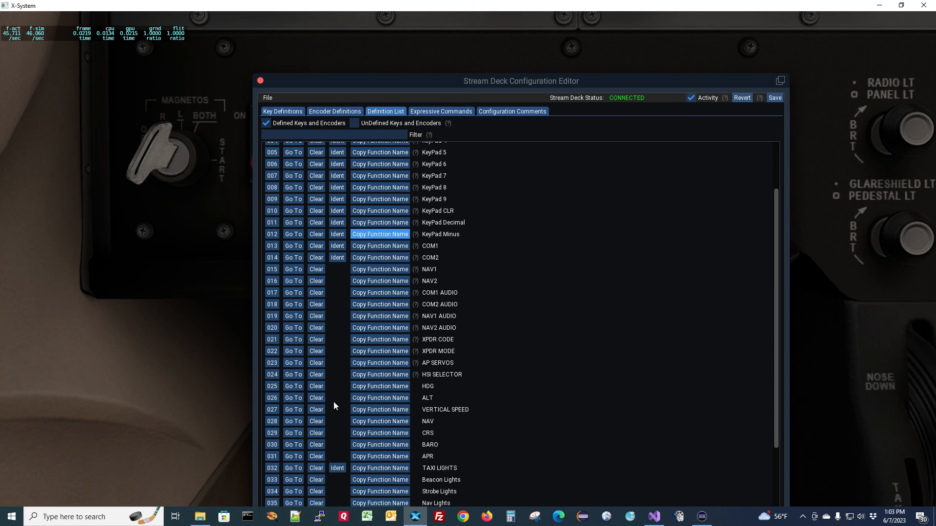
{"action": "left_click", "coordinate": [294, 468]}
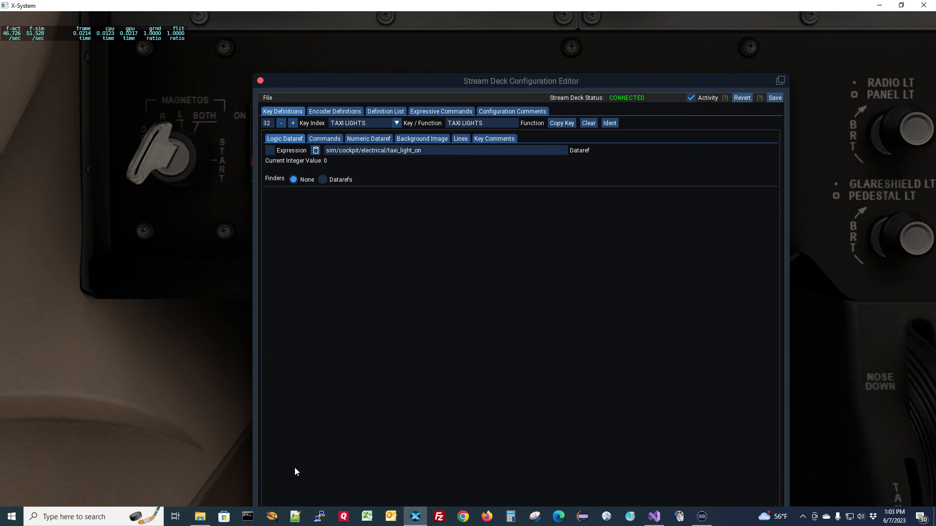
{"action": "left_click", "coordinate": [321, 136]}
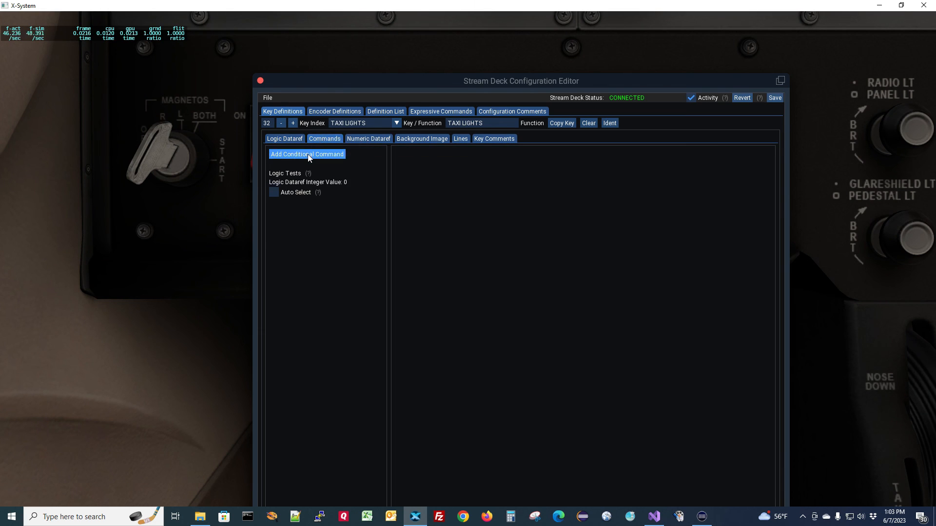
{"action": "left_click", "coordinate": [308, 154]}
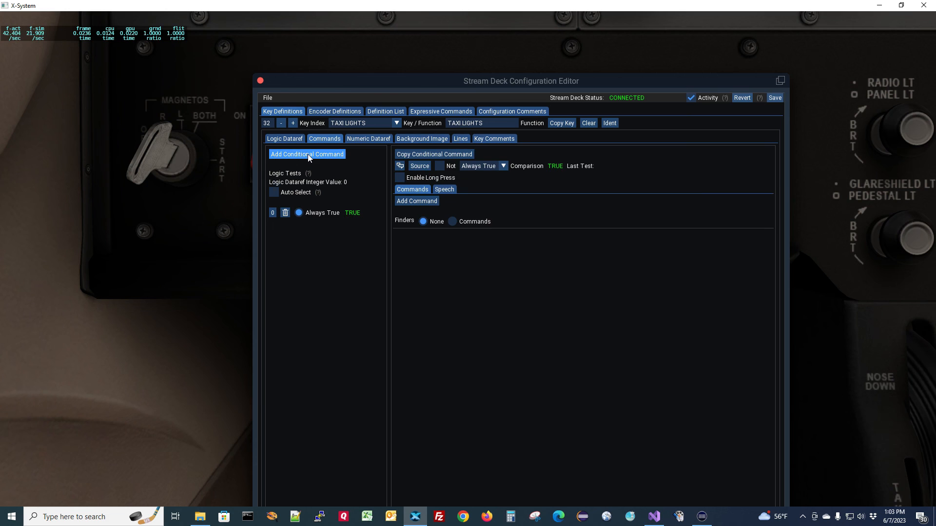
- Find Taxi Light Toggle among the expressive commands, uncover the cockpit light switches, and try the command repeatedly
{"action": "left_click", "coordinate": [453, 221]}
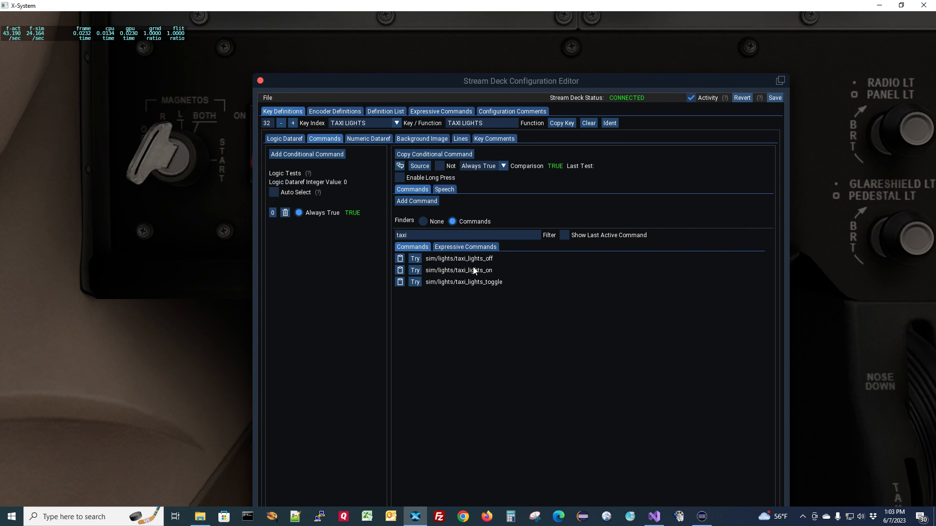
{"action": "left_click", "coordinate": [468, 248]}
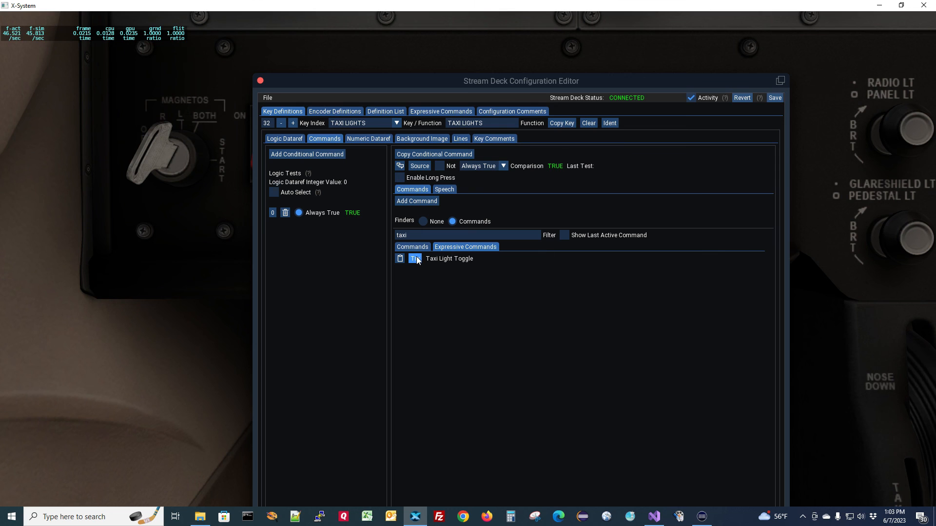
{"action": "left_click_drag", "start_coordinate": [411, 83], "coordinate": [678, 98]}
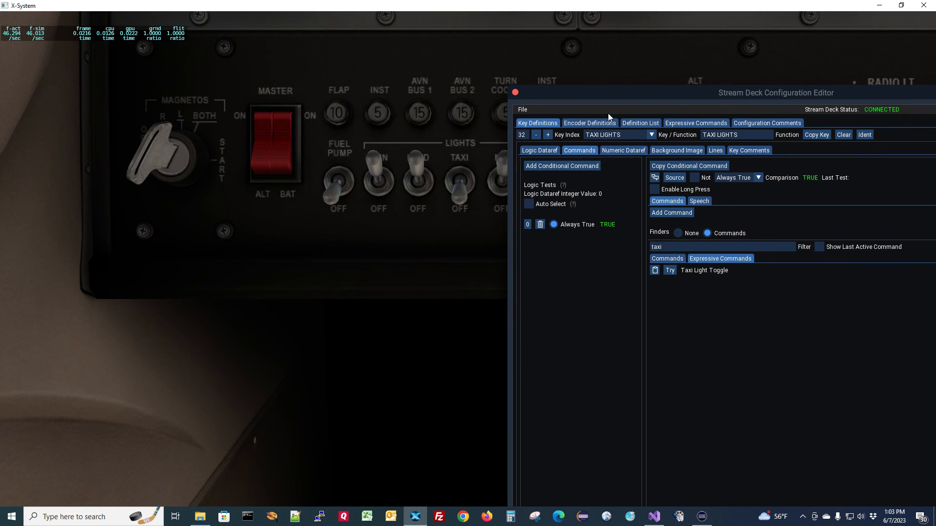
{"action": "left_click", "coordinate": [671, 271]}
{"action": "left_click", "coordinate": [671, 271]}
{"action": "left_click", "coordinate": [671, 271]}
{"action": "left_click", "coordinate": [671, 271]}
- Copy the Taxi Light Toggle name and paste it into a new command under the TAXI LIGHTS key's conditional command
{"action": "left_click", "coordinate": [655, 271]}
{"action": "left_click", "coordinate": [678, 213]}
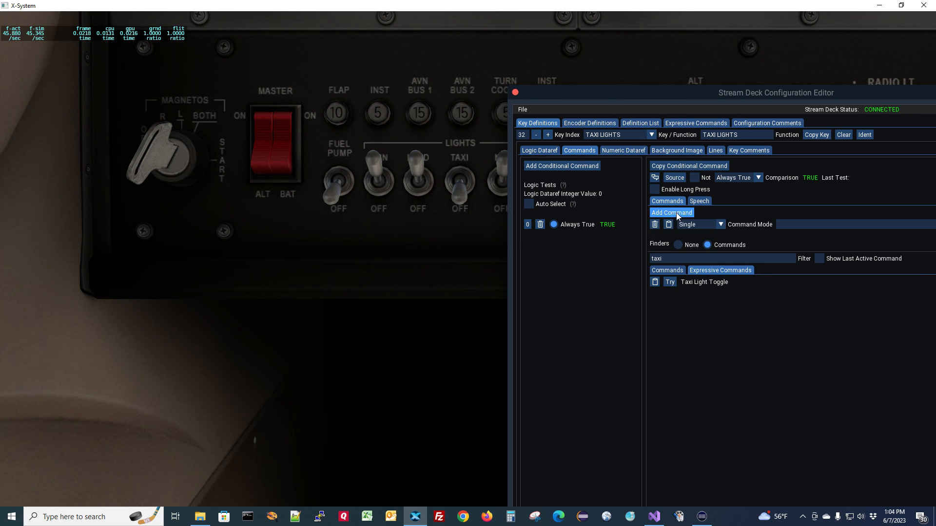
{"action": "left_click", "coordinate": [669, 225]}
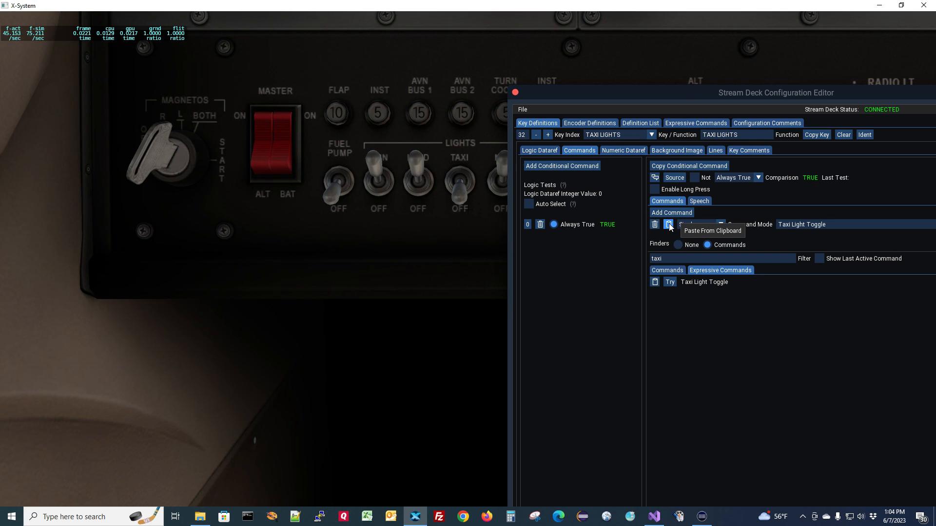
- Set the Taxi Light Toggle command's mode to Expressive and reposition the editor window to check the cockpit taxi switch
{"action": "left_click_drag", "start_coordinate": [653, 93], "coordinate": [640, 66]}
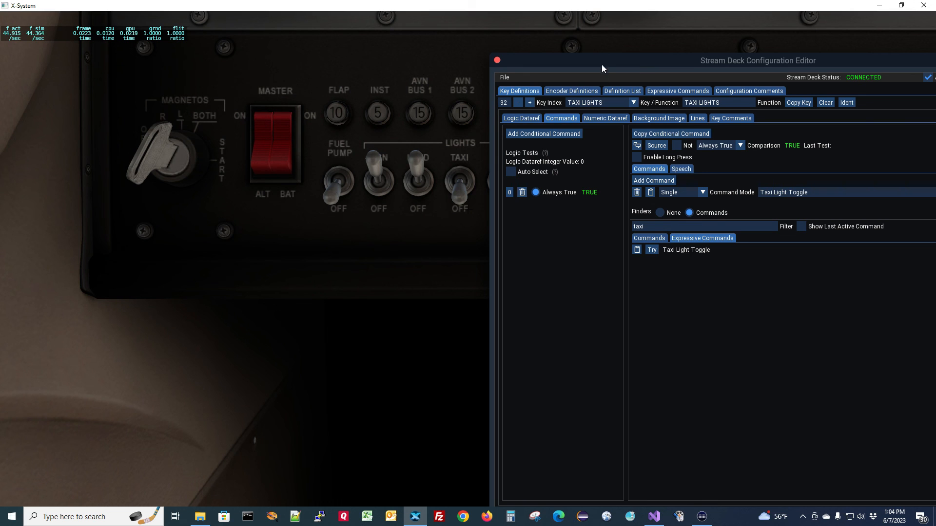
{"action": "left_click_drag", "start_coordinate": [599, 57], "coordinate": [560, 59]}
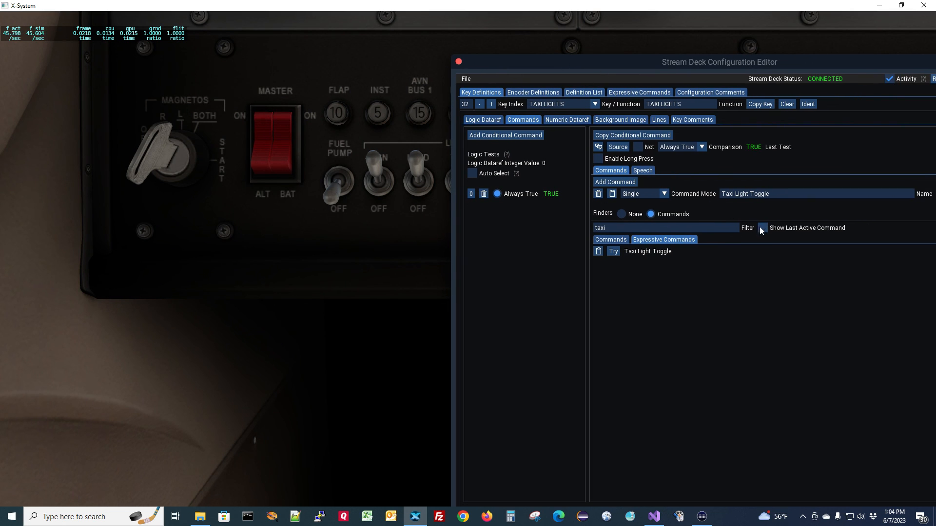
{"action": "left_click", "coordinate": [665, 194]}
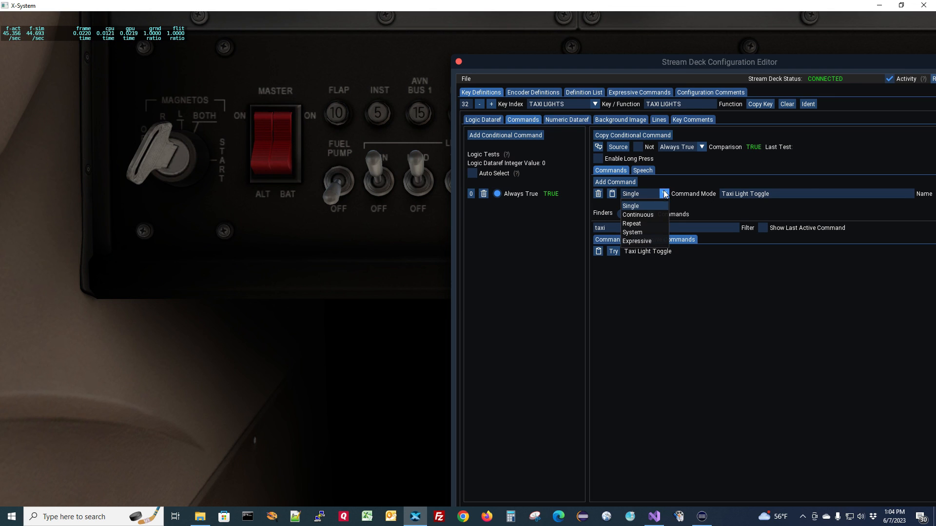
{"action": "left_click", "coordinate": [642, 241]}
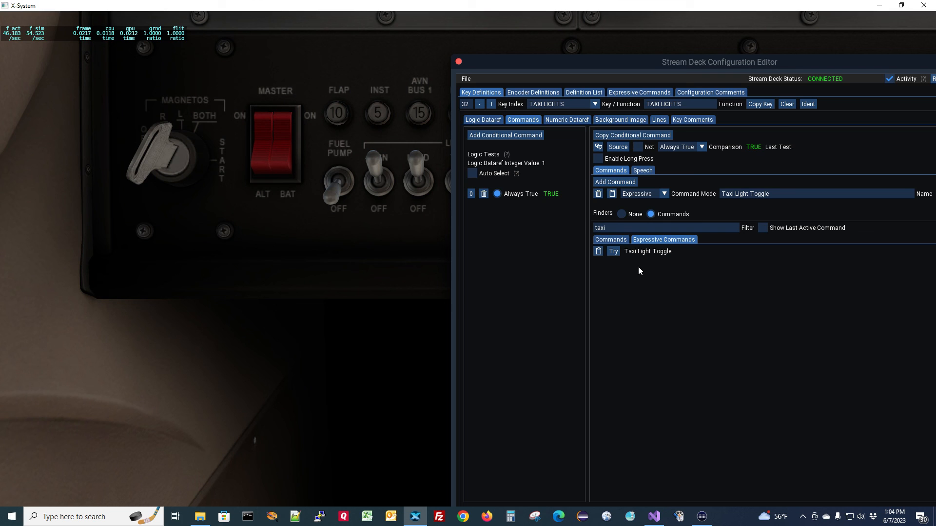
{"action": "left_click_drag", "start_coordinate": [526, 63], "coordinate": [632, 87]}
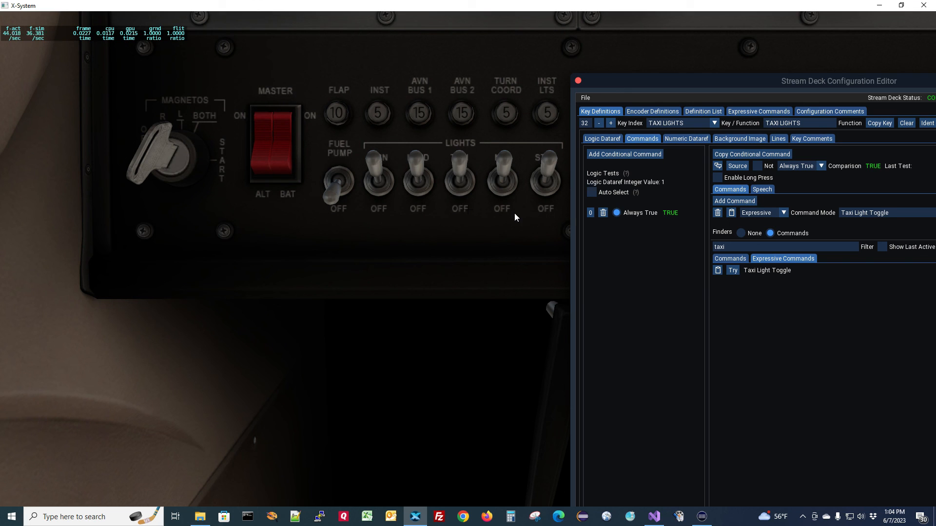
{"action": "left_click_drag", "start_coordinate": [665, 80], "coordinate": [315, 33]}
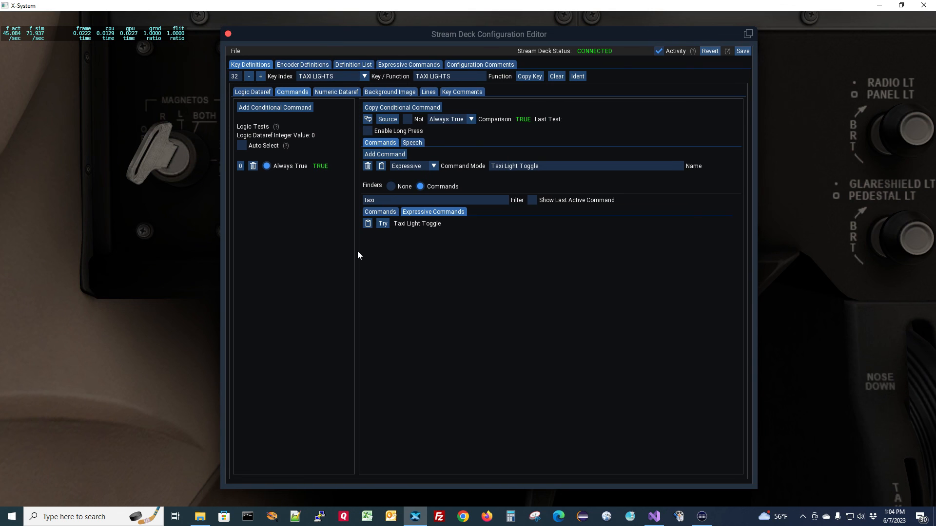